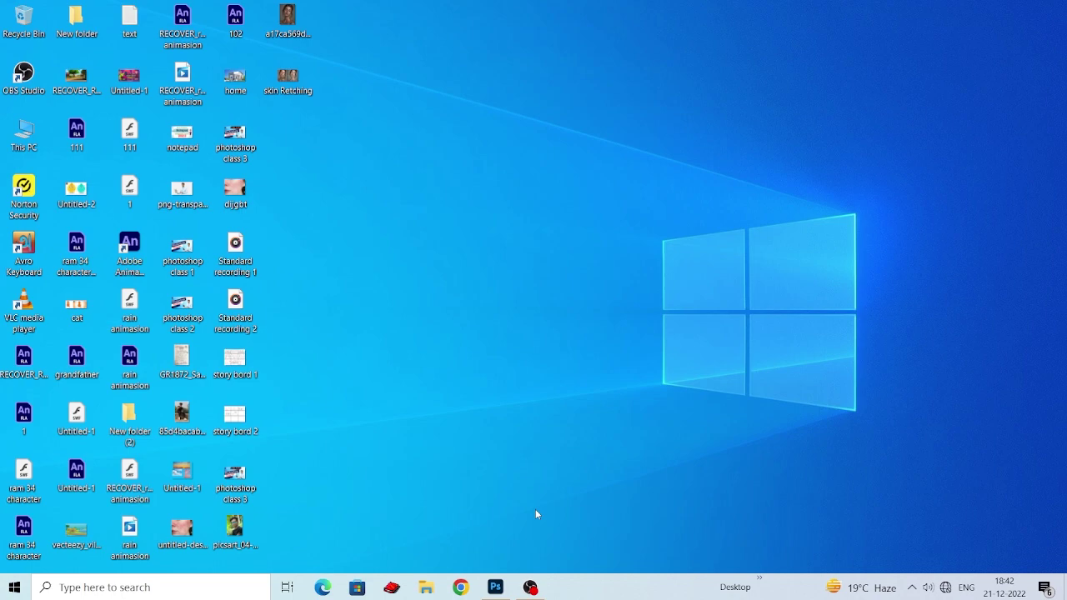
- Switch to Photoshop and browse the Documents, Desktop and Downloads folders for a photo to open
click(495, 588)
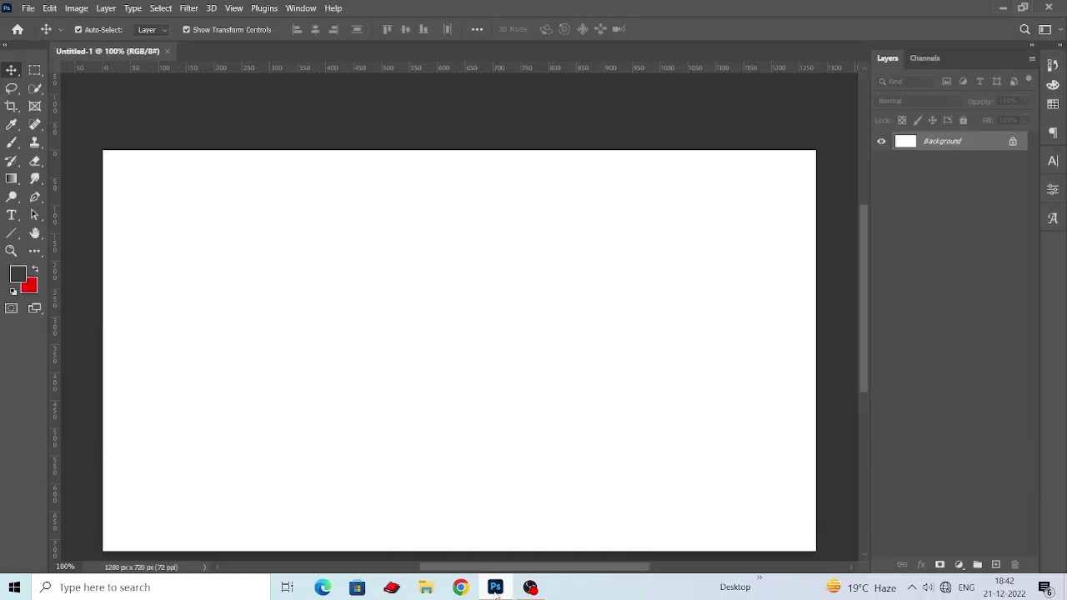
click(35, 89)
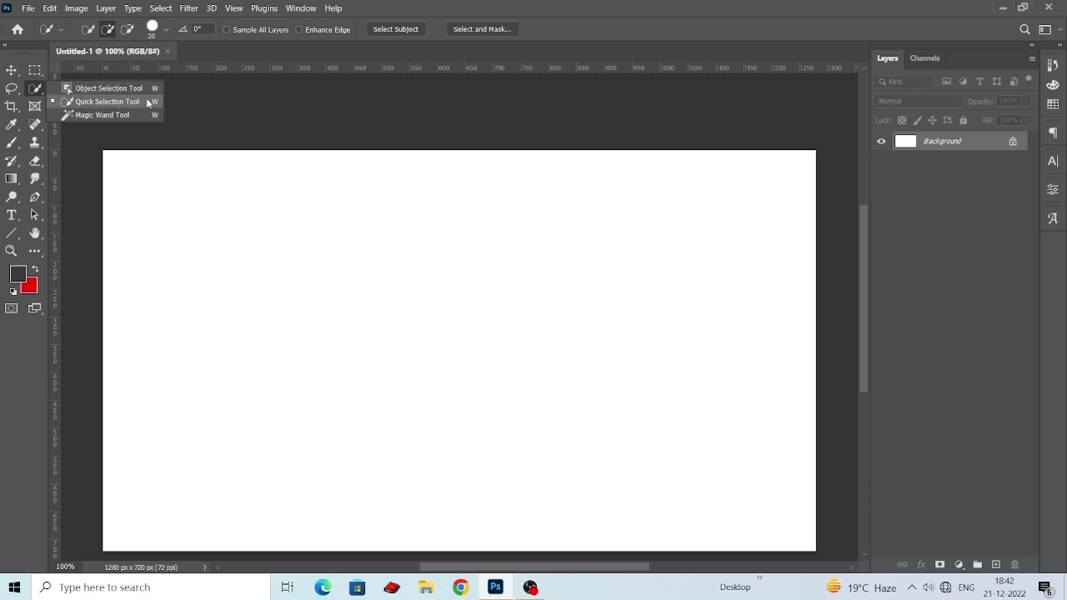
click(27, 8)
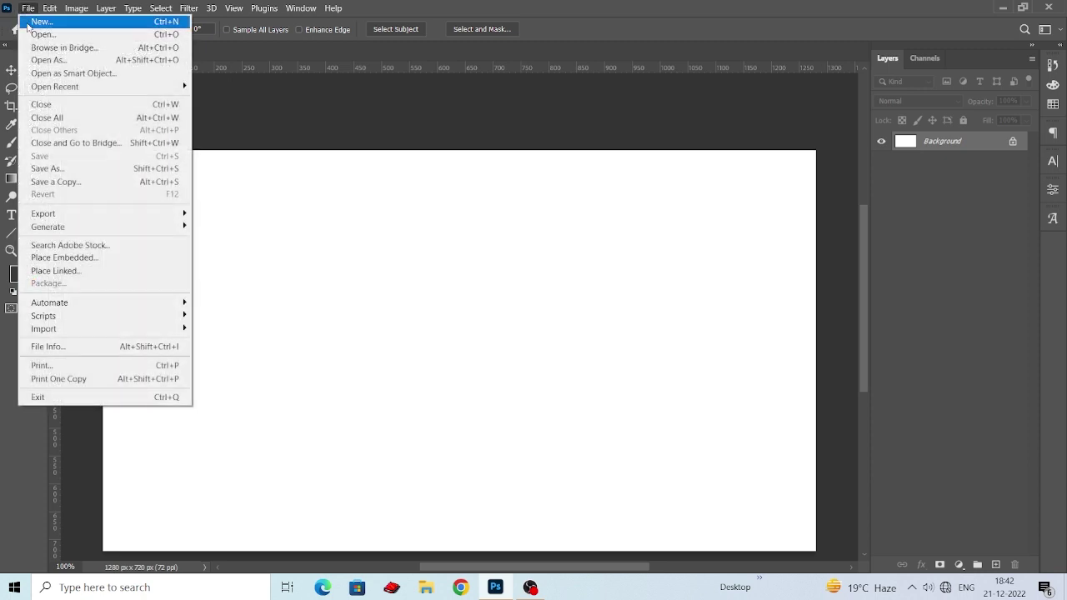
click(51, 30)
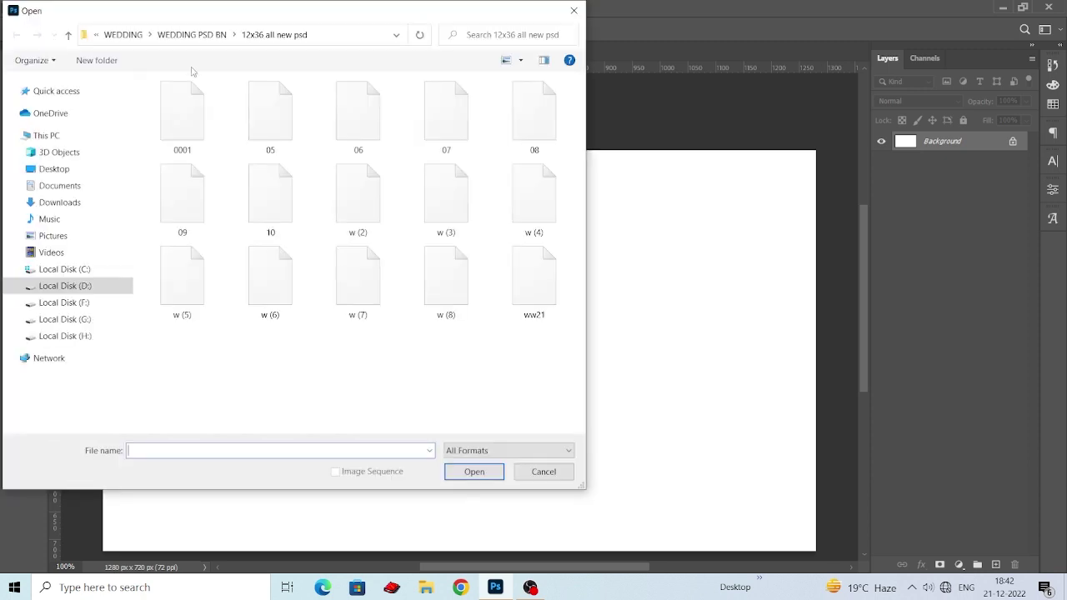
click(60, 185)
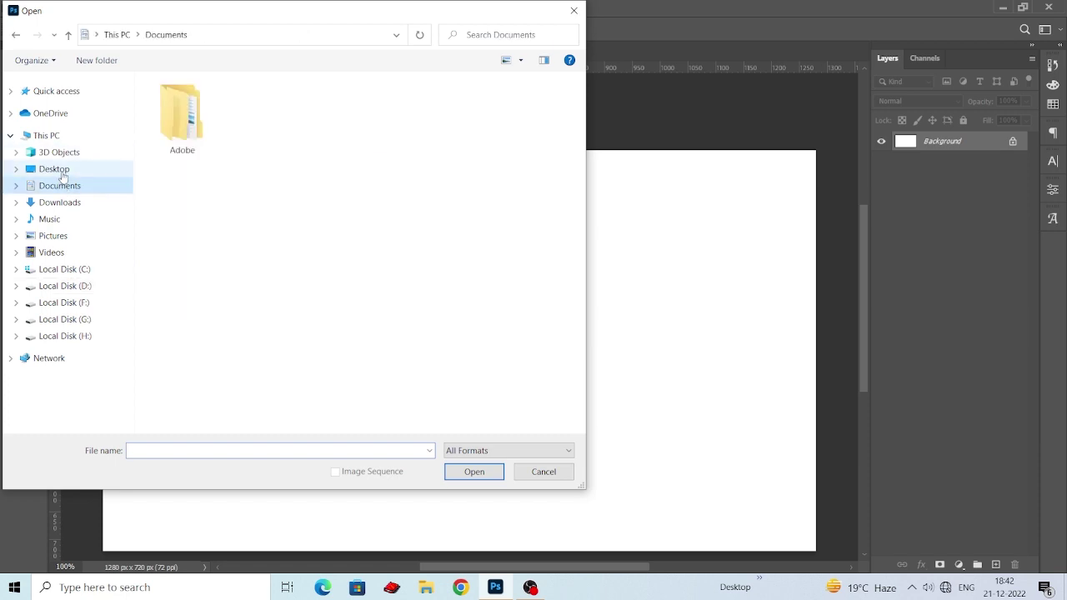
click(62, 171)
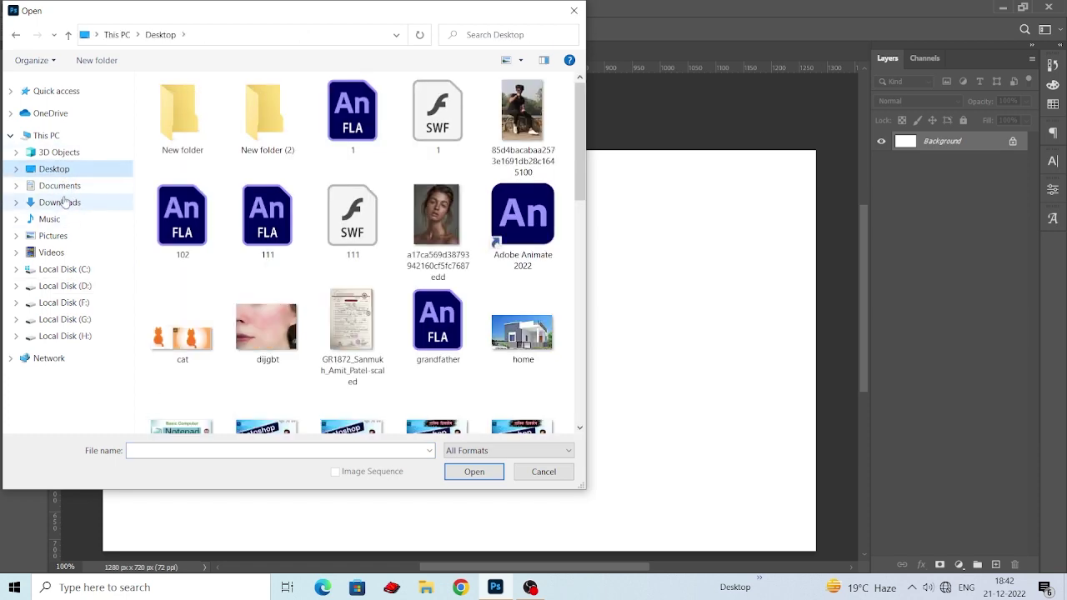
click(60, 202)
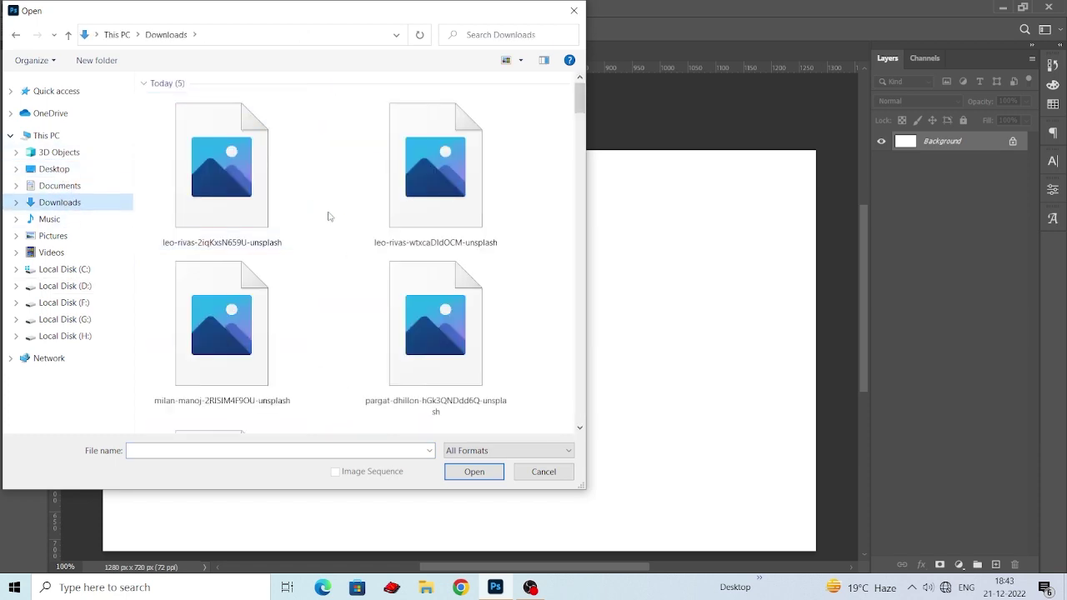
scroll(422, 276, down, 2)
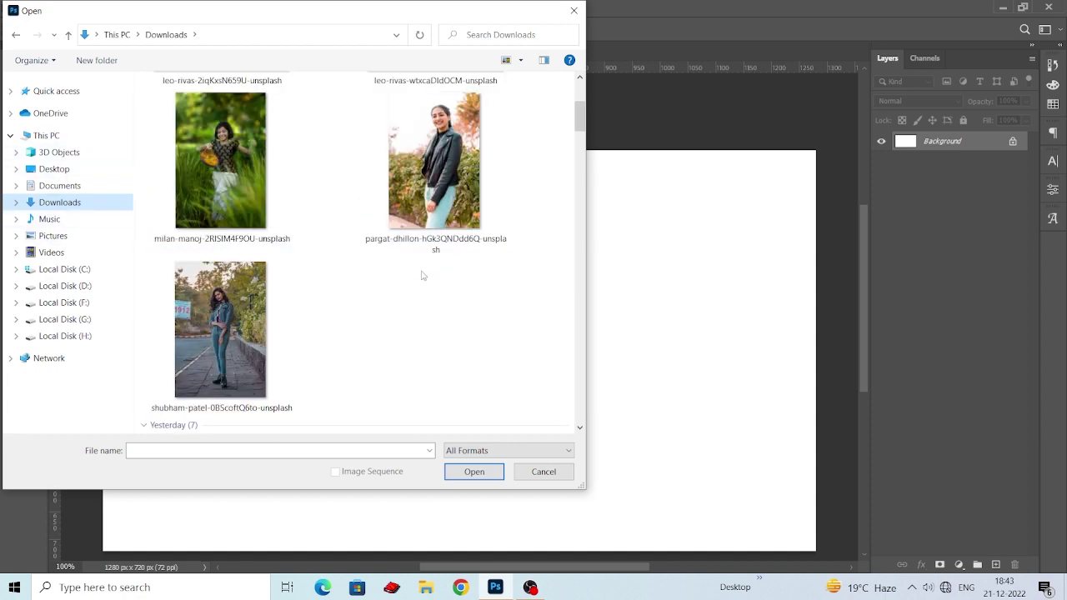
- Open the image pexels-hoa-tran-13219627 from the Help folder on Local Disk (D:)
click(100, 289)
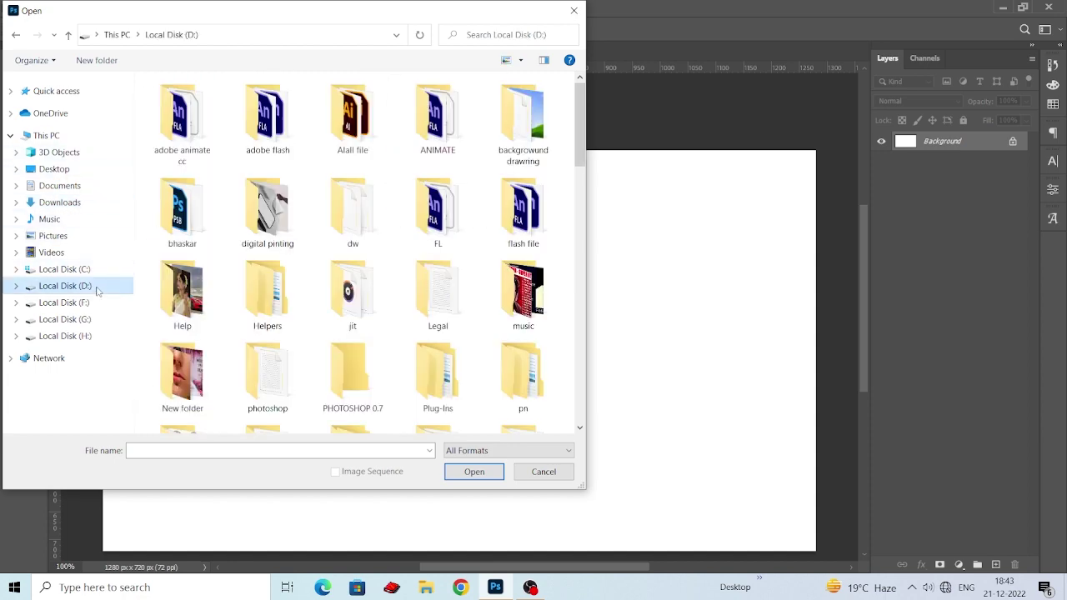
double_click(182, 321)
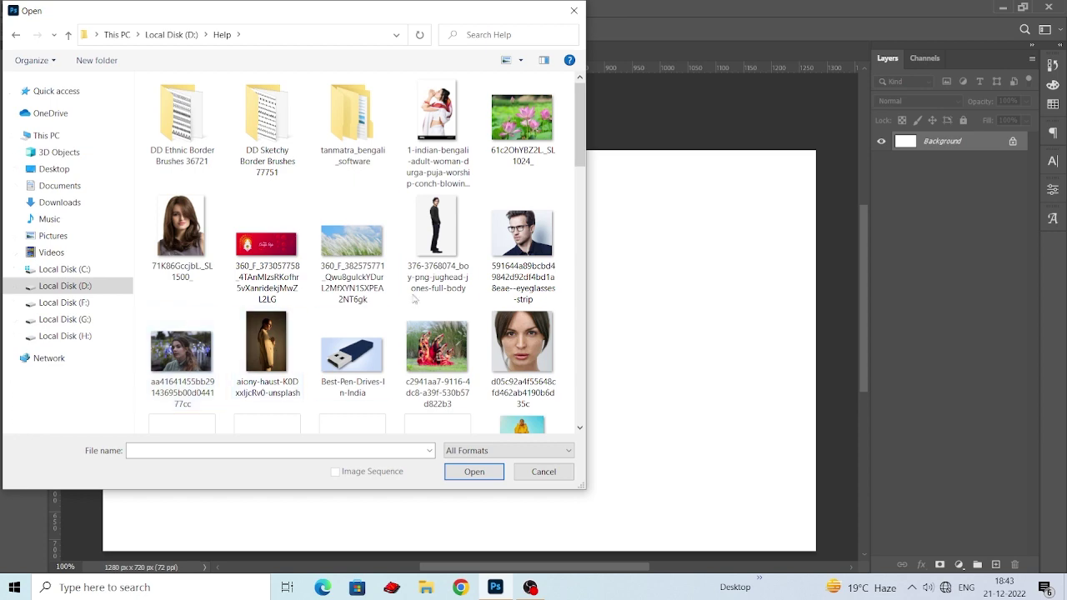
drag(581, 154, 574, 325)
click(267, 254)
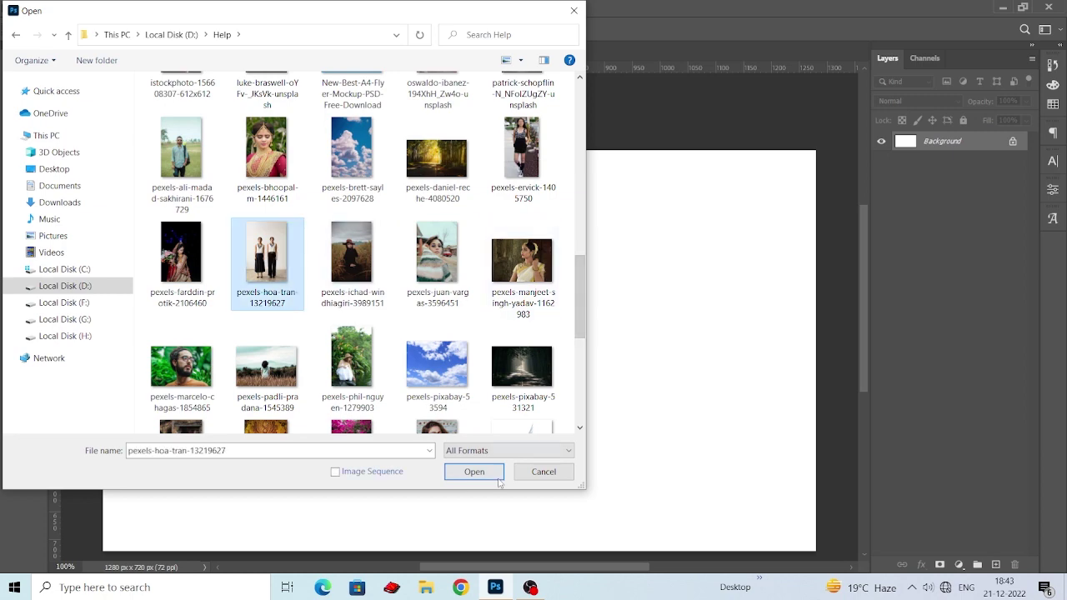
click(489, 472)
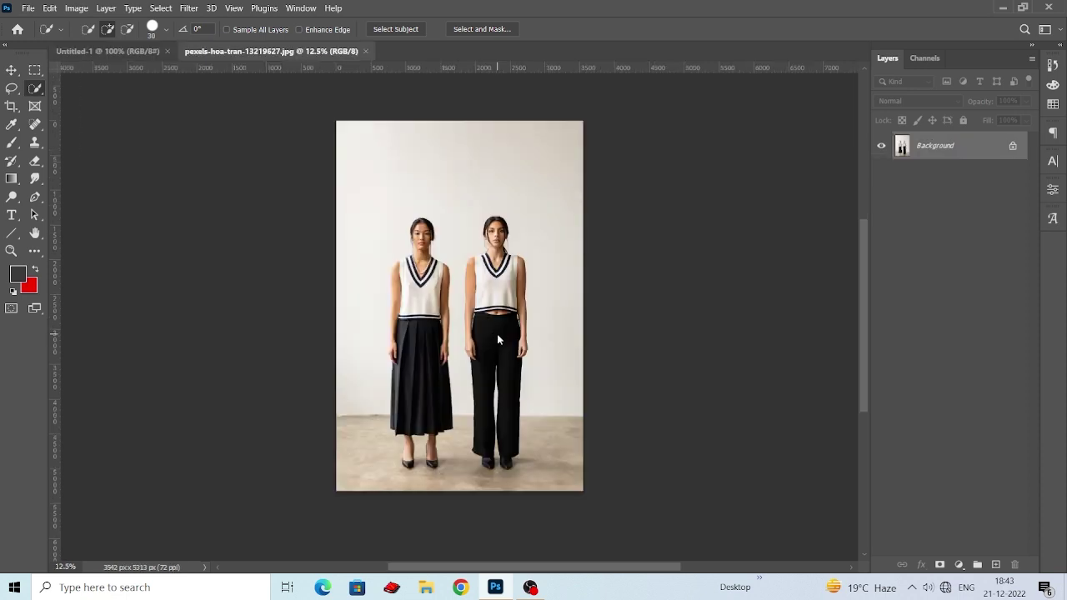
- Unlock the photo's Background layer so it becomes a normal editable layer
key(ctrl+plus)
key(ctrl+plus)
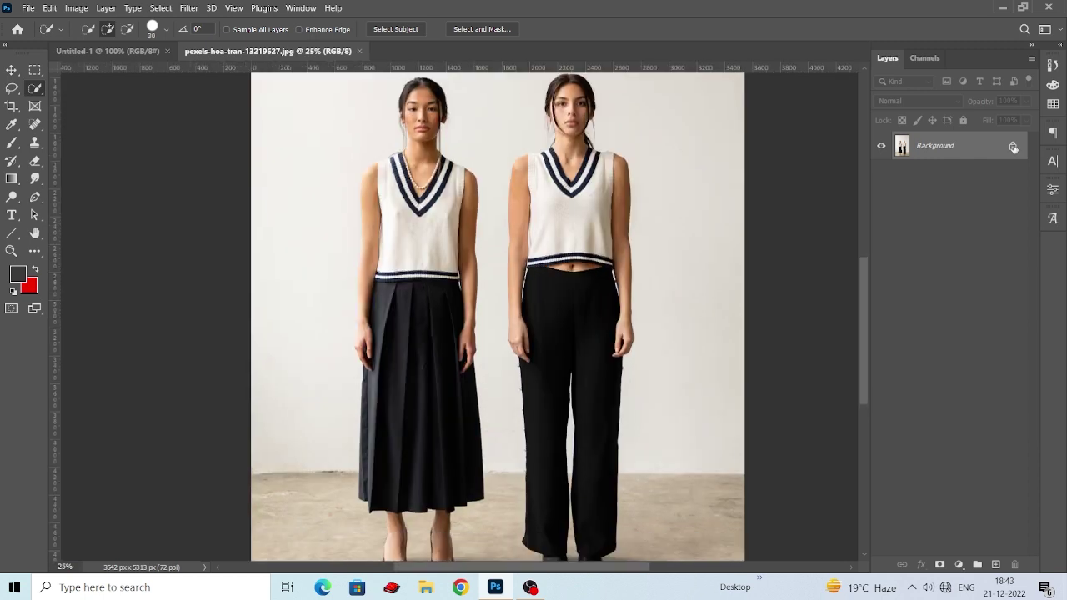
click(1013, 146)
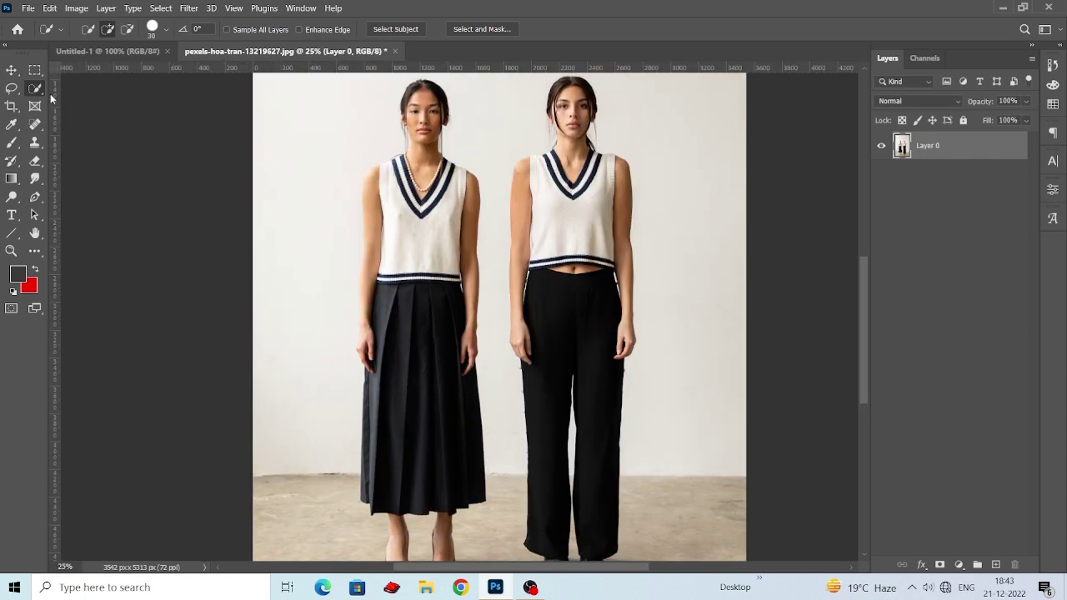
- Select the woman in the skirt with the Object Selection tool in Rectangle mode and copy her to a new layer
right_click(44, 90)
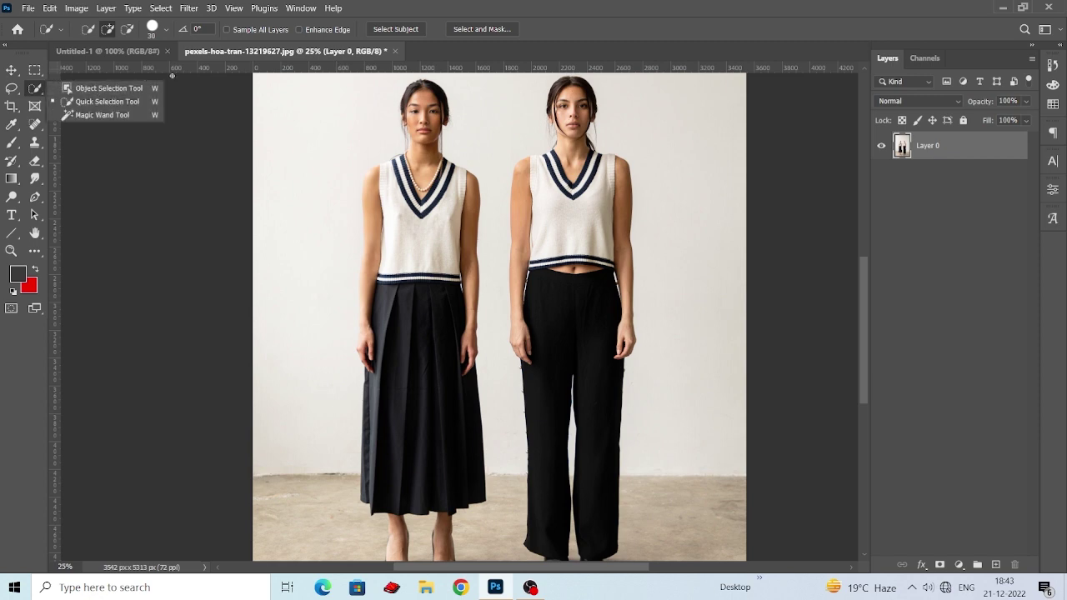
click(133, 90)
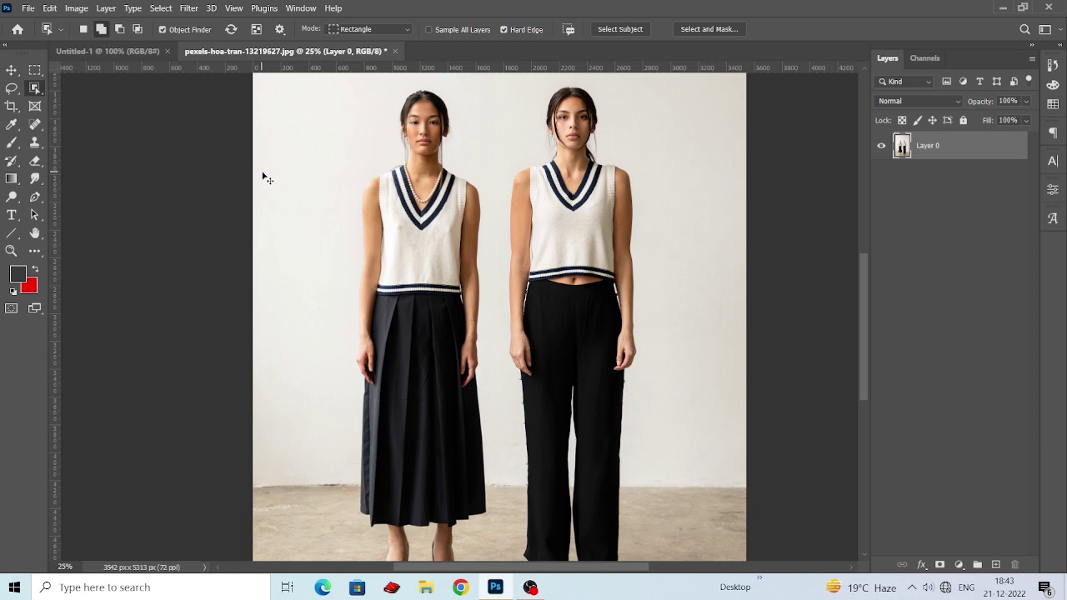
key(ctrl+minus)
drag(398, 145, 511, 503)
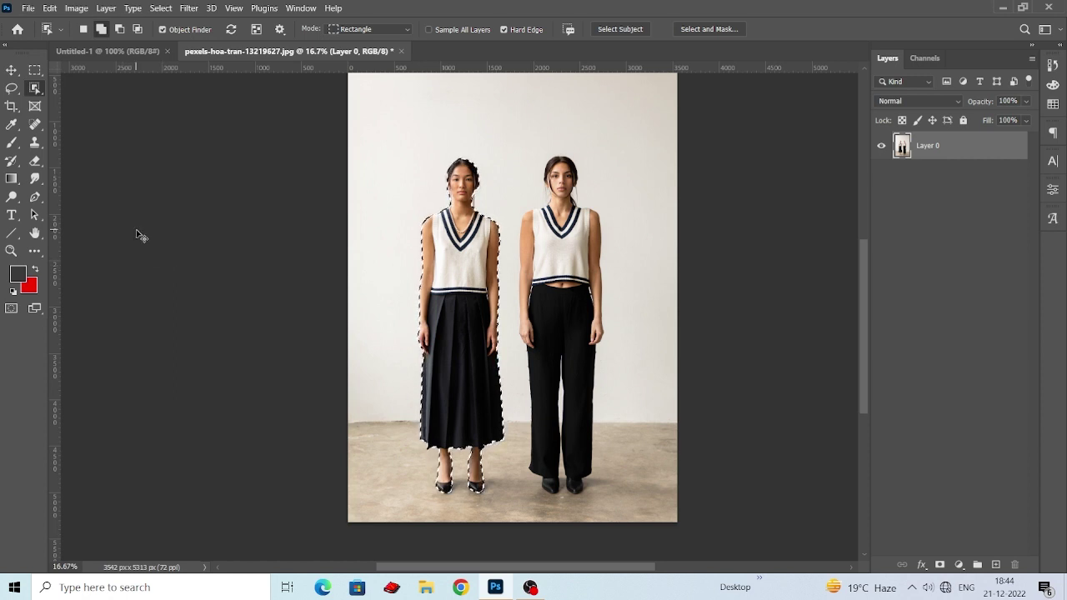
key(ctrl+j)
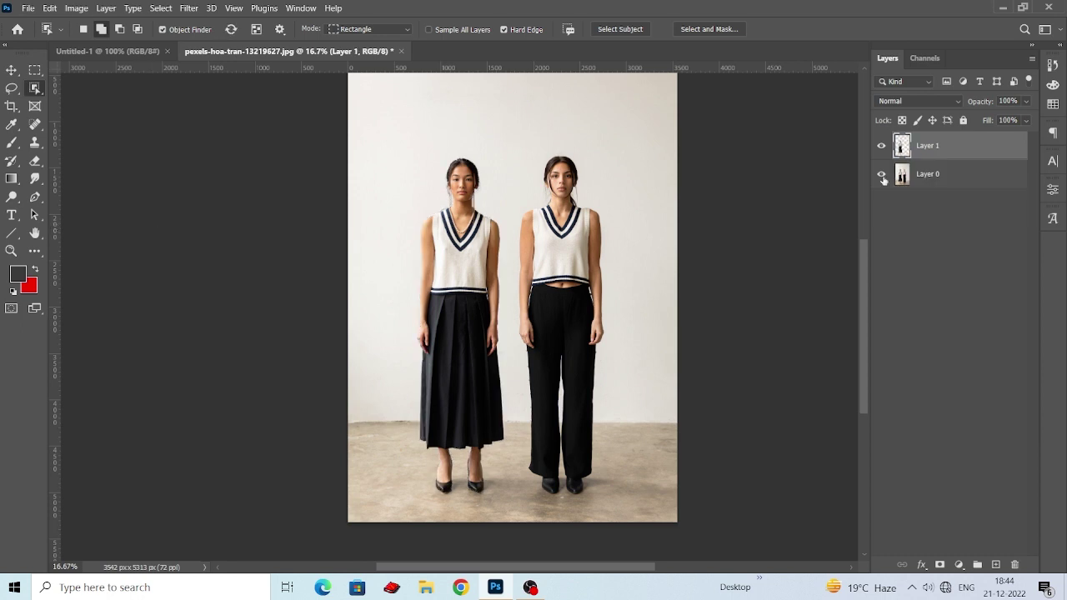
- Hide Layer 0 and move the cut-out woman on Layer 1 to the left edge of the canvas
key(v)
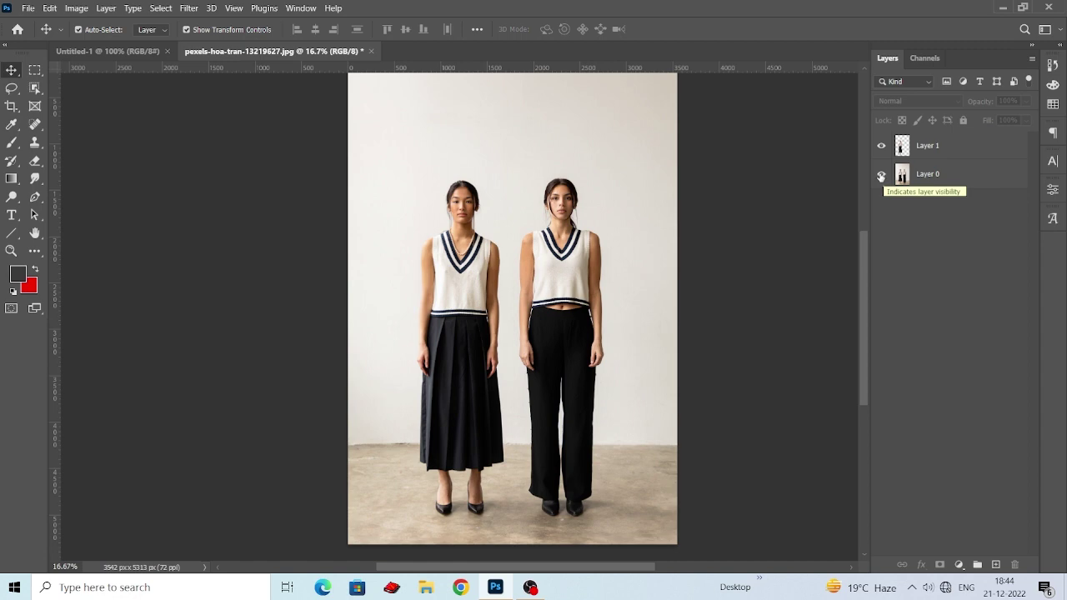
click(881, 176)
scroll(586, 217, down, 1)
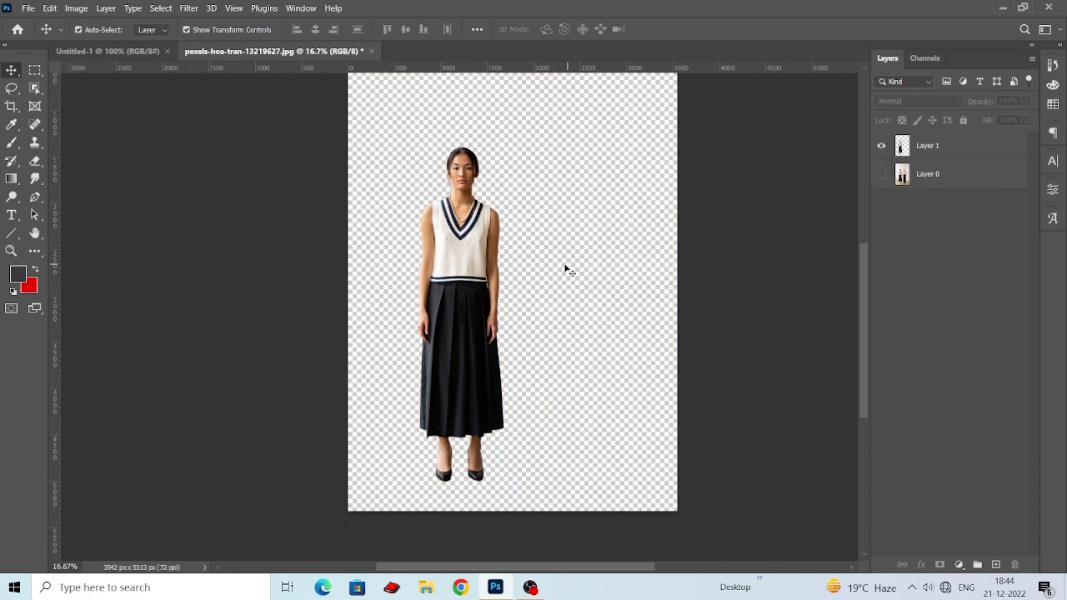
scroll(558, 259, down, 1)
drag(477, 247, 522, 208)
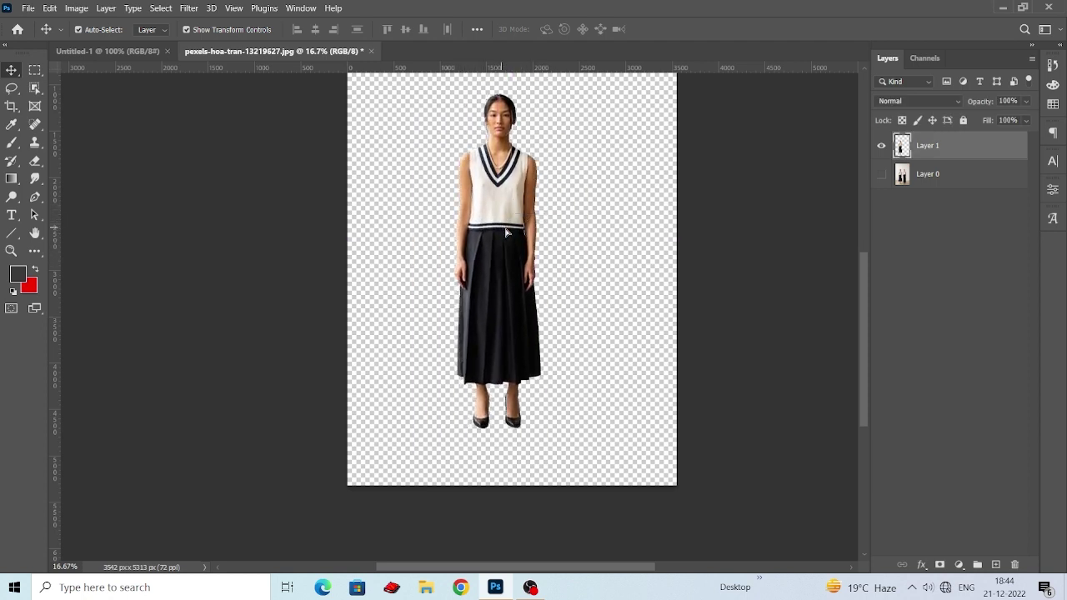
scroll(505, 232, up, 2)
drag(497, 274, 303, 335)
- Show Layer 0 again and delete the copied woman's layer
click(881, 174)
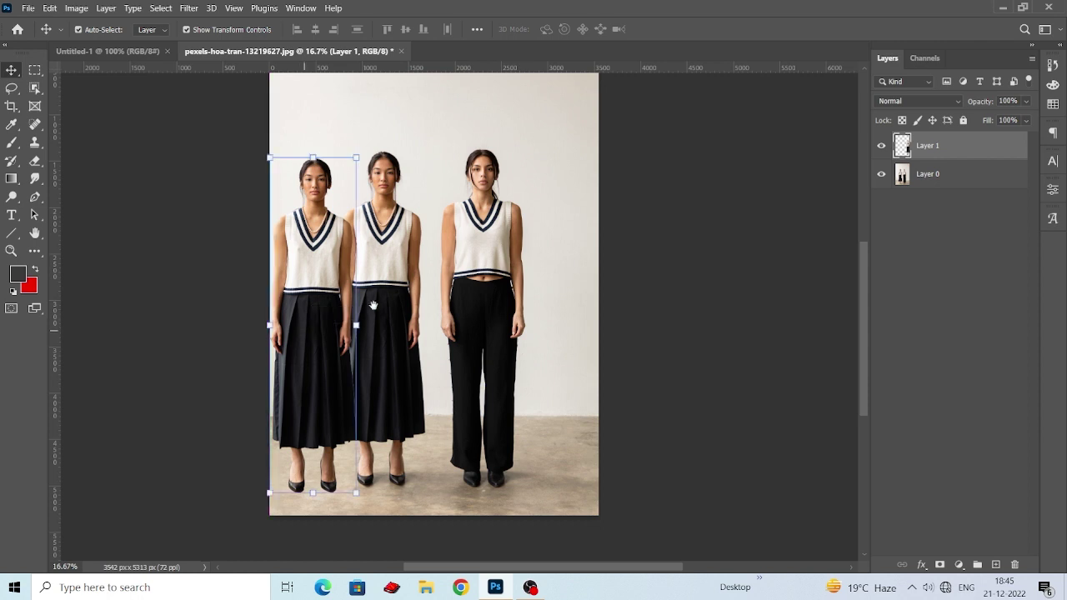
drag(372, 306, 482, 285)
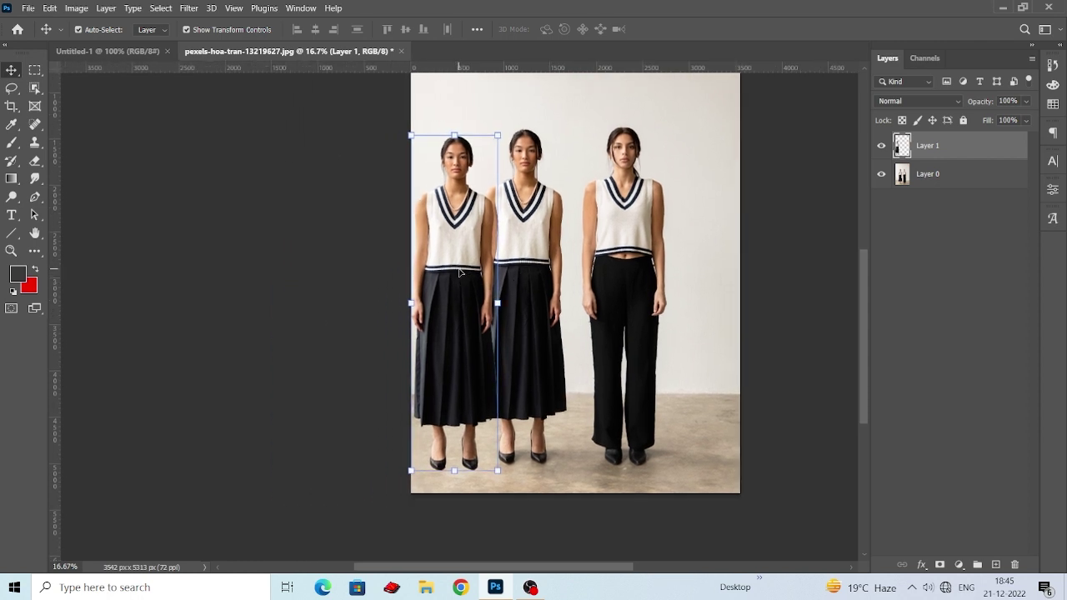
key(Delete)
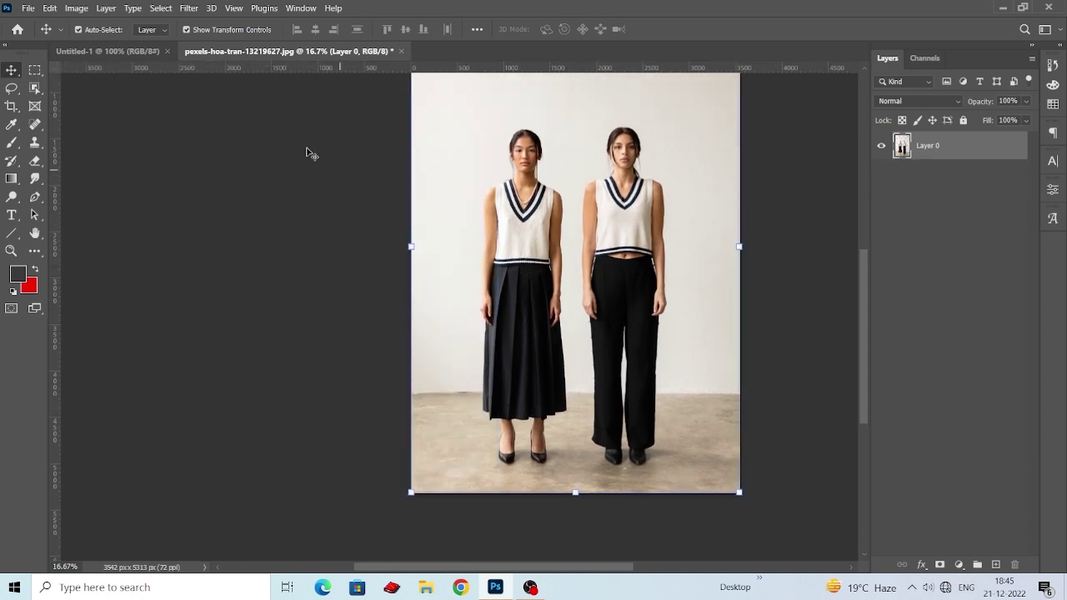
- Use the Quick Selection tool to select the skirted woman's head, top and skirt, including her arm on the image's left
click(36, 92)
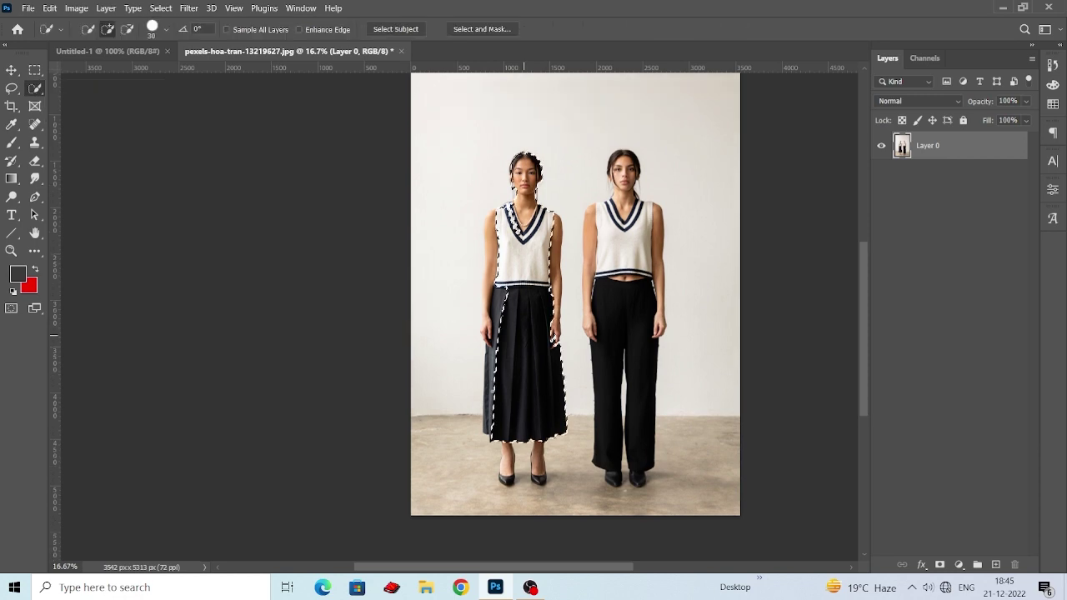
click(502, 310)
scroll(506, 314, up, 1)
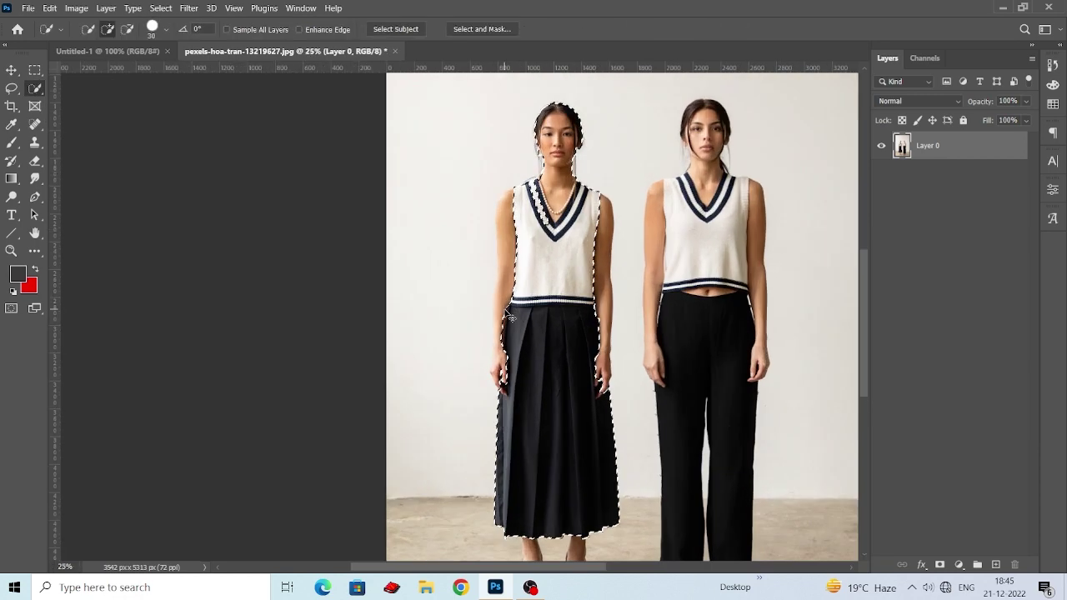
scroll(516, 307, up, 1)
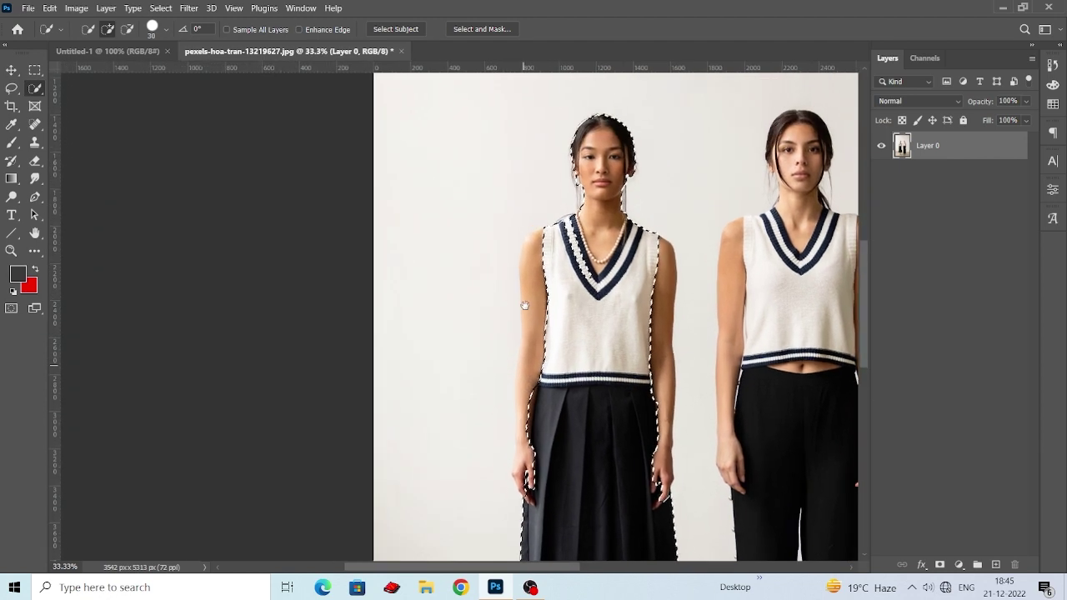
click(537, 296)
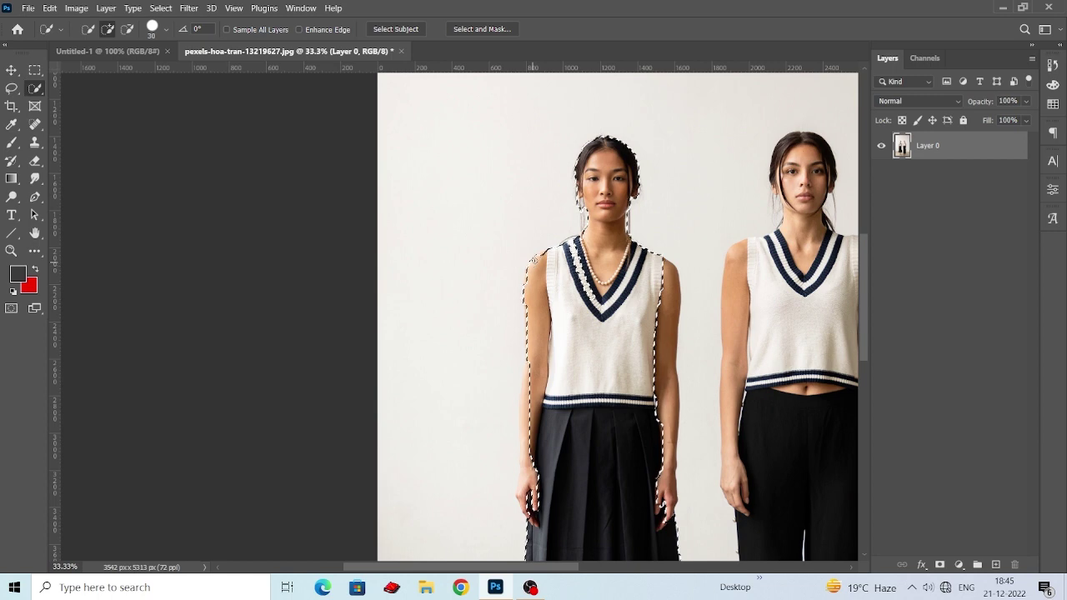
- Add the skirted woman's arm on the image's right and her forearm and hand on the left to the selection
scroll(623, 242, down, 1)
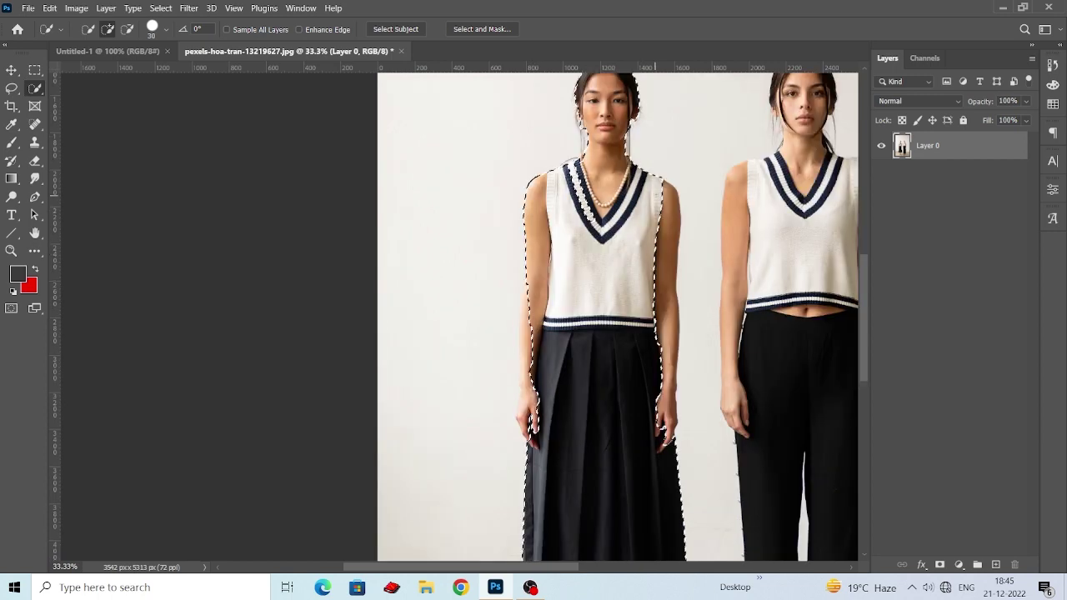
scroll(657, 240, down, 2)
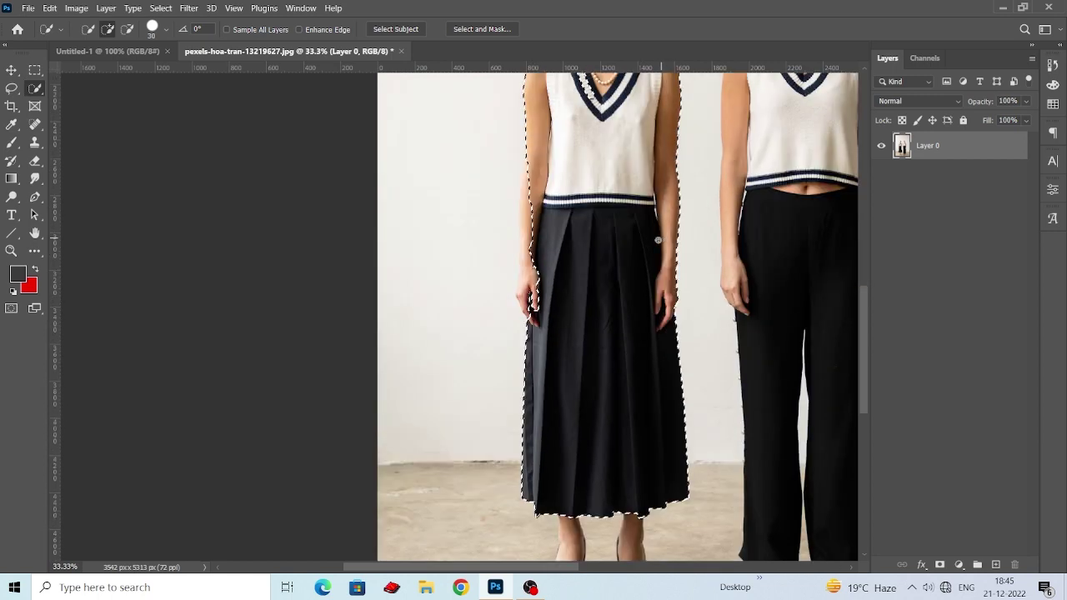
scroll(657, 240, down, 1)
click(526, 171)
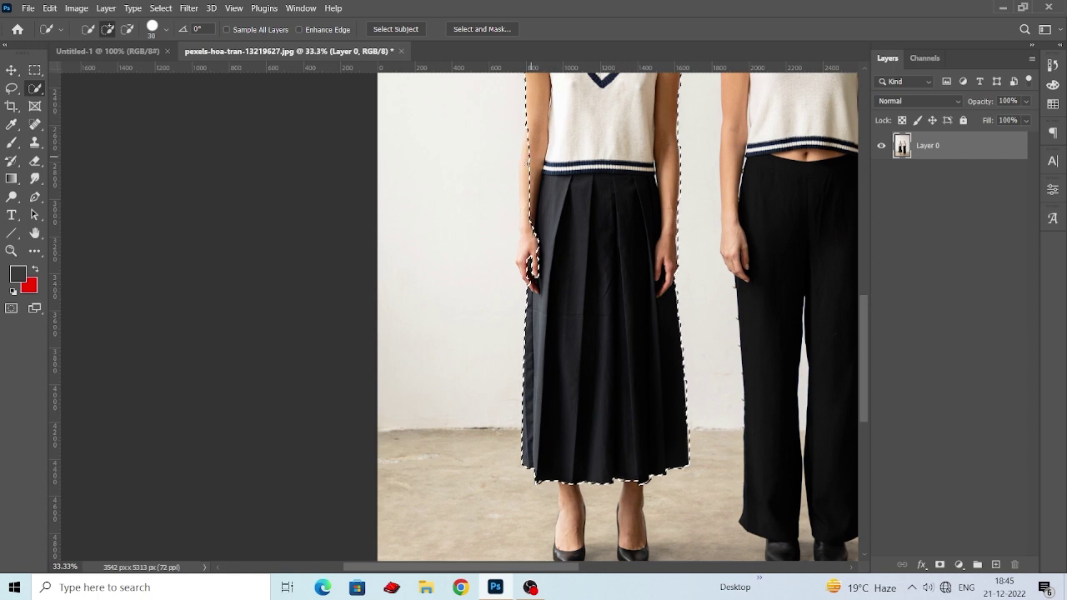
drag(533, 206, 525, 267)
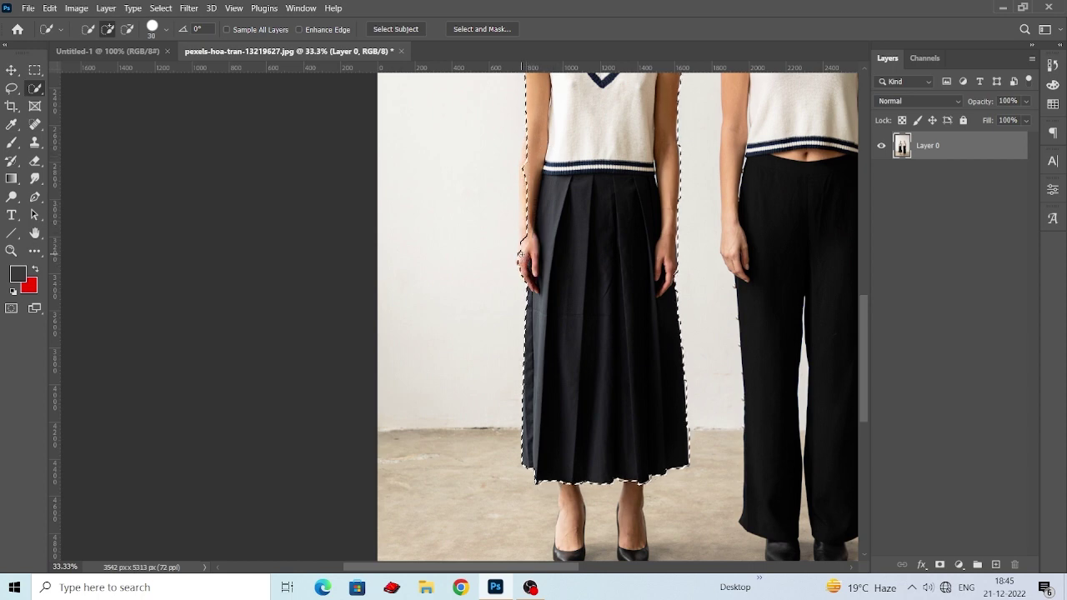
scroll(525, 260, up, 1)
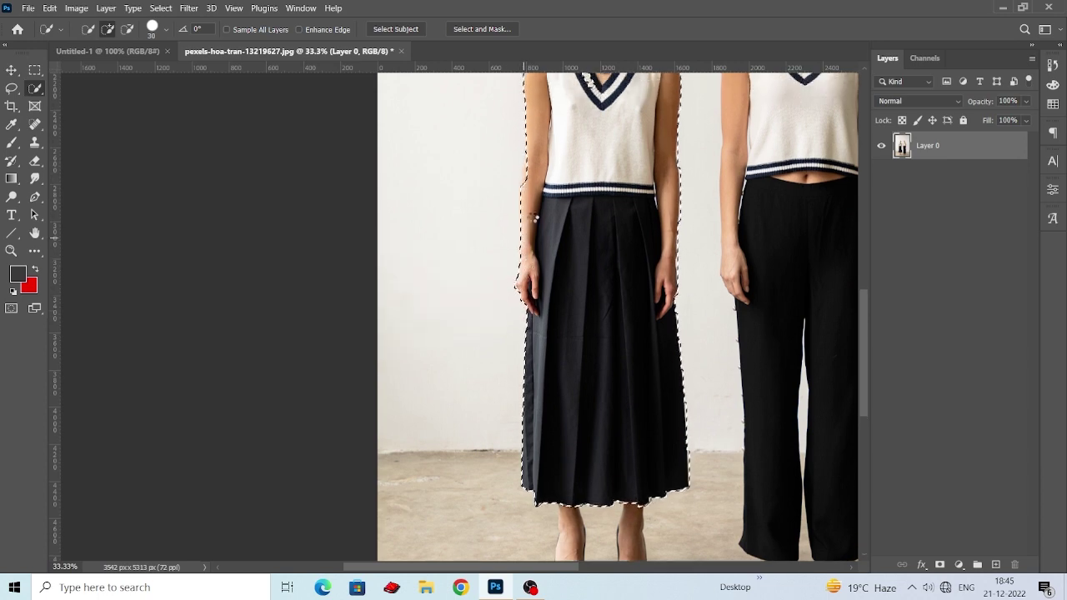
scroll(537, 218, up, 5)
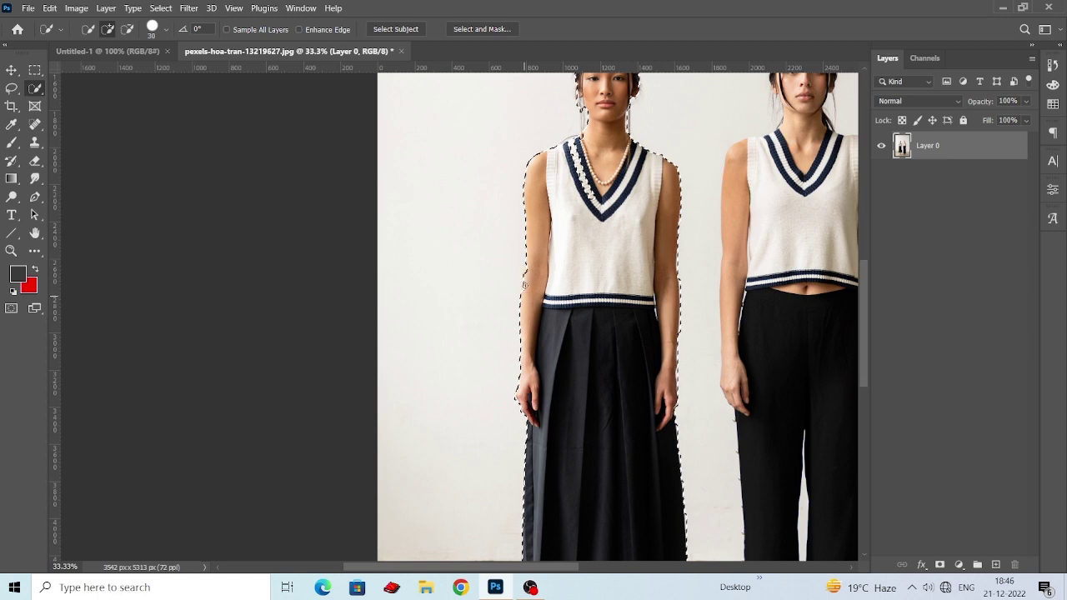
click(524, 284)
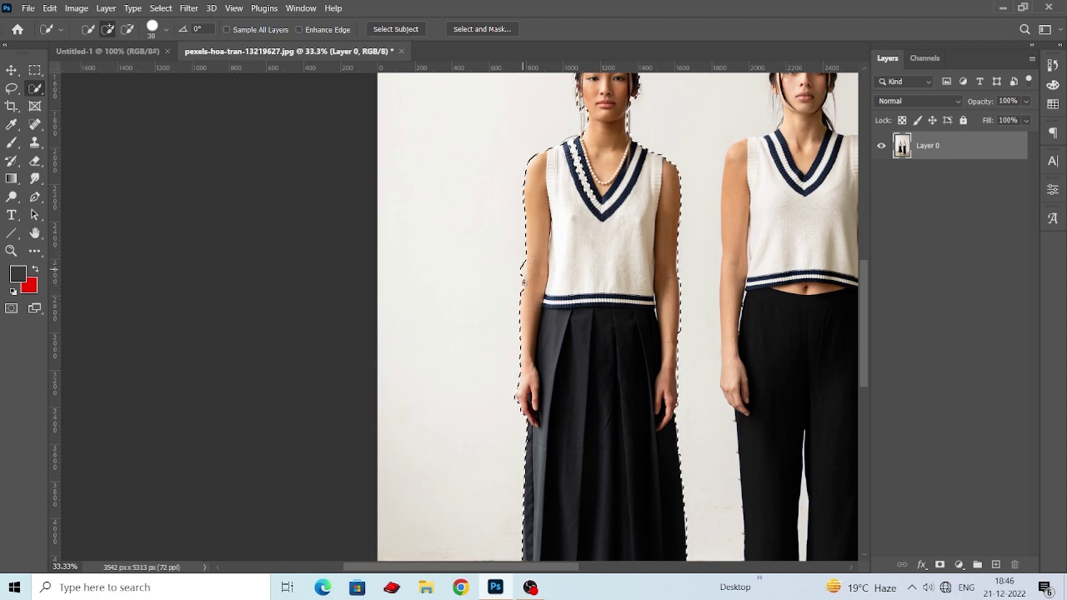
scroll(532, 291, down, 2)
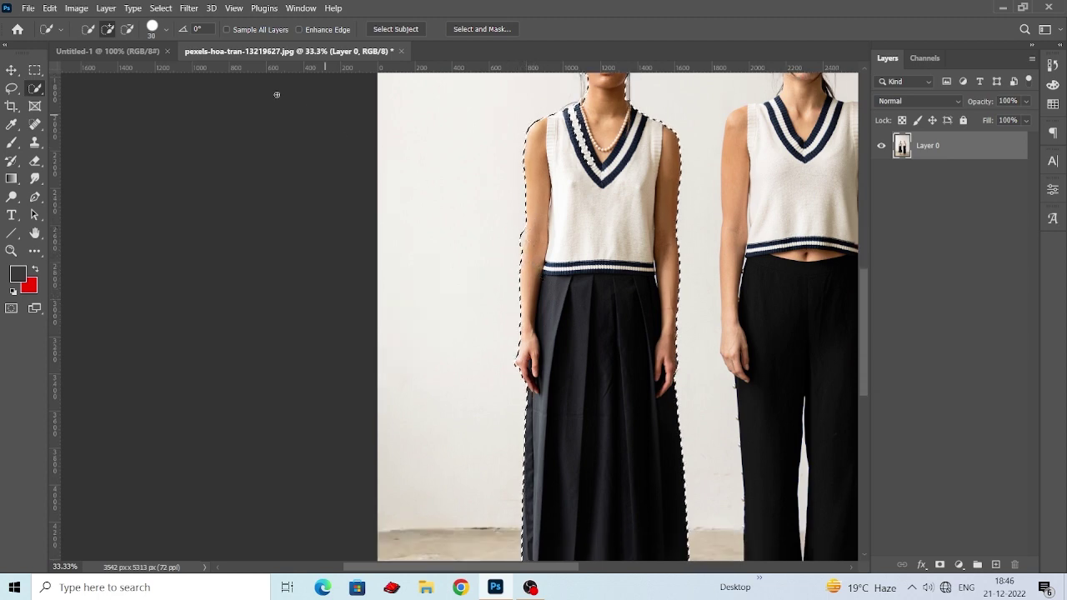
click(133, 30)
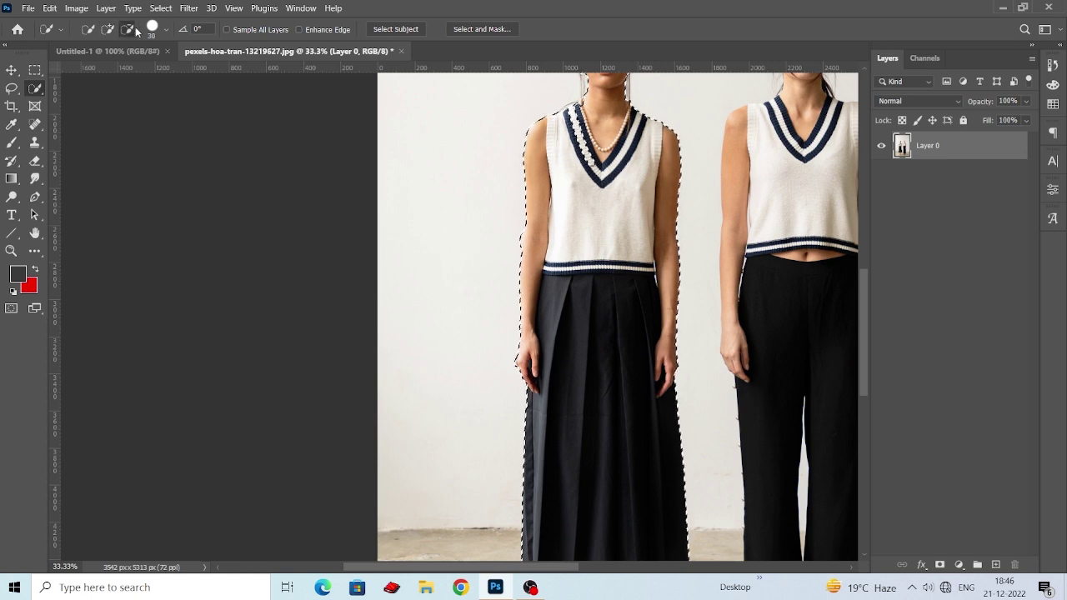
scroll(508, 184, down, 2)
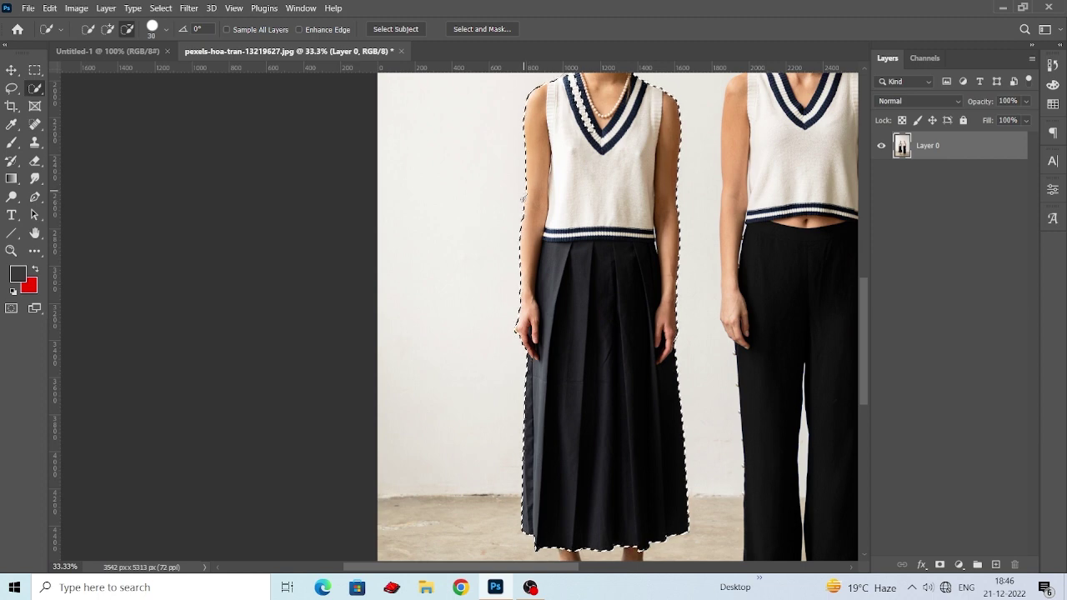
scroll(518, 237, down, 4)
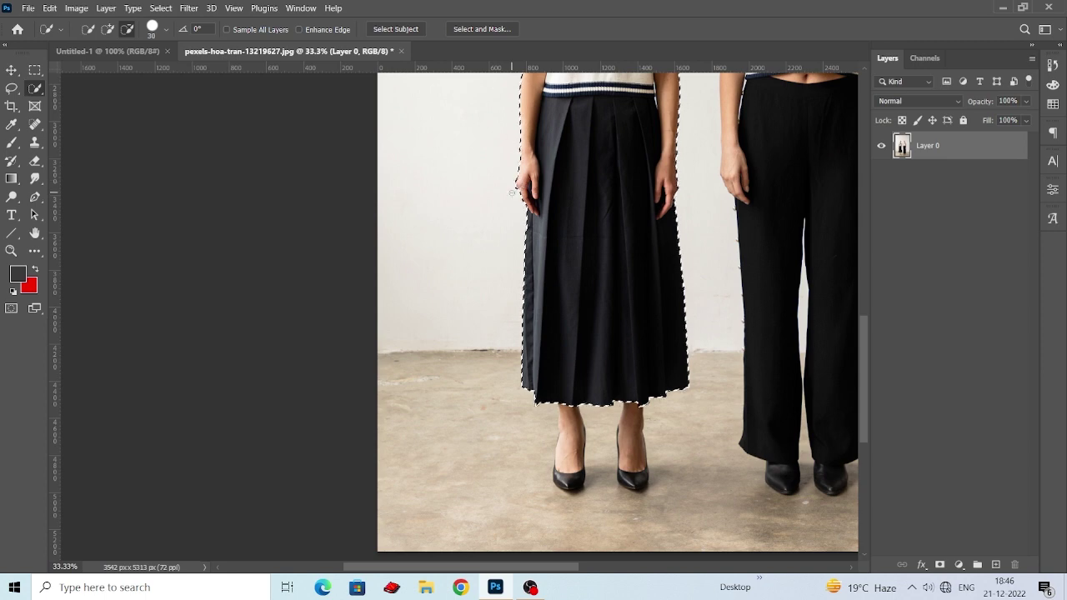
scroll(450, 197, down, 1)
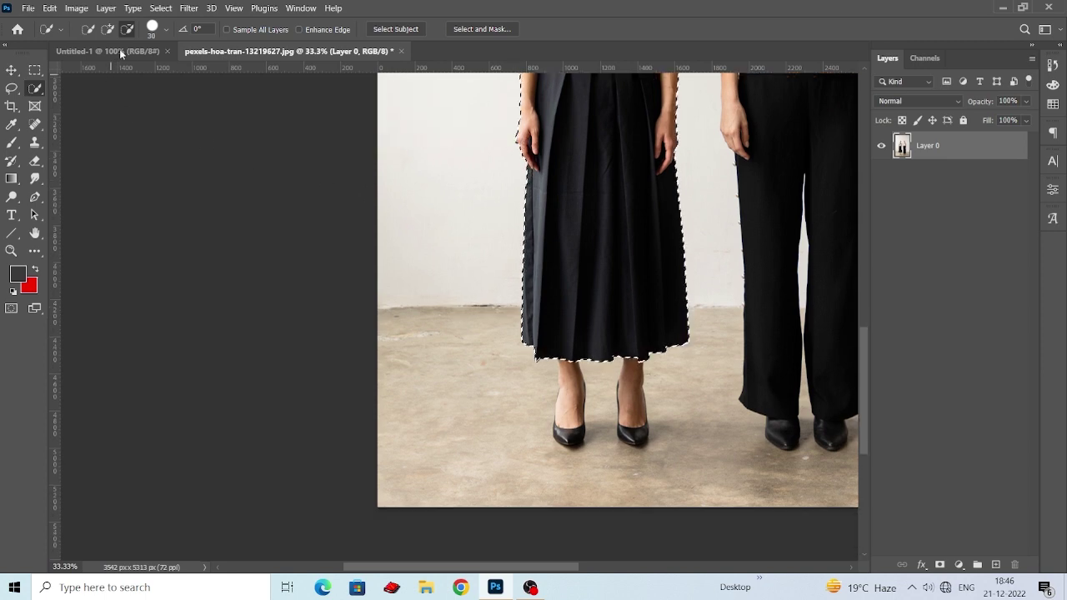
- Add both of the woman's feet and black shoes below the skirt hem to the quick selection
click(108, 29)
scroll(592, 242, down, 2)
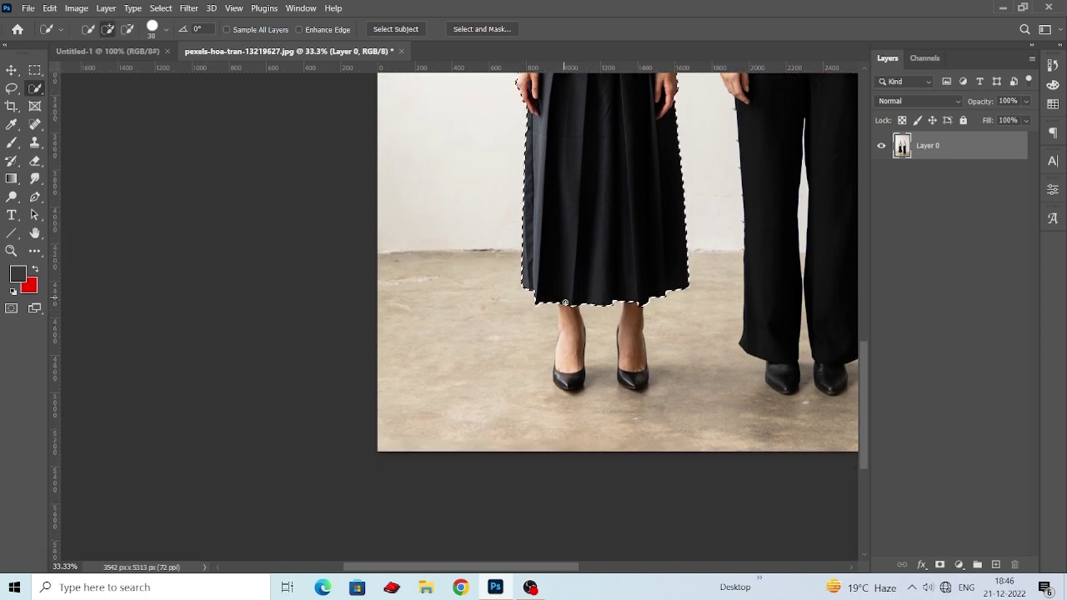
drag(565, 307, 571, 382)
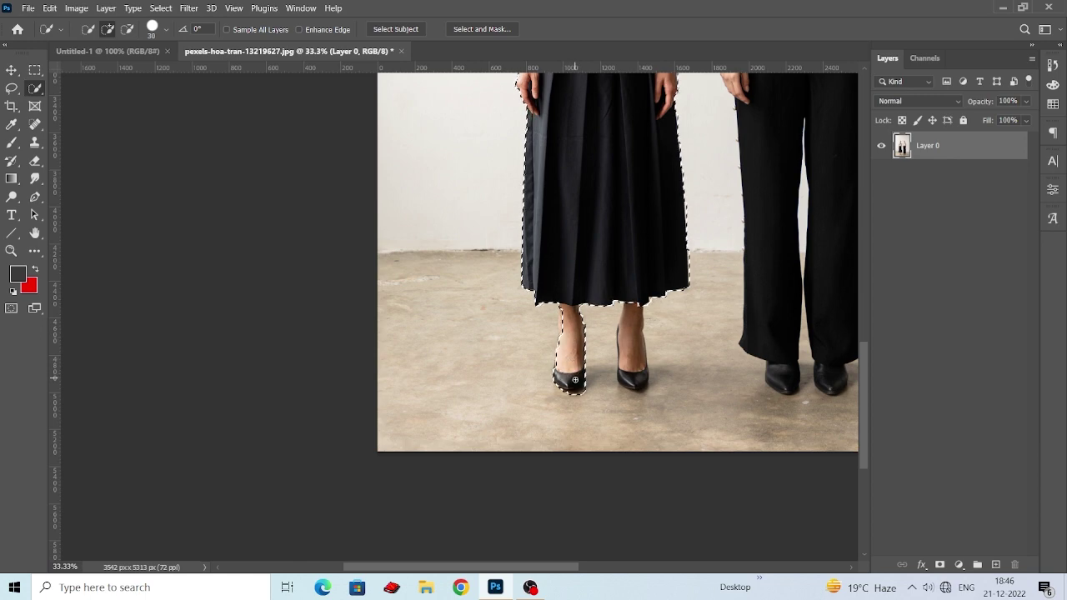
scroll(566, 342, down, 1)
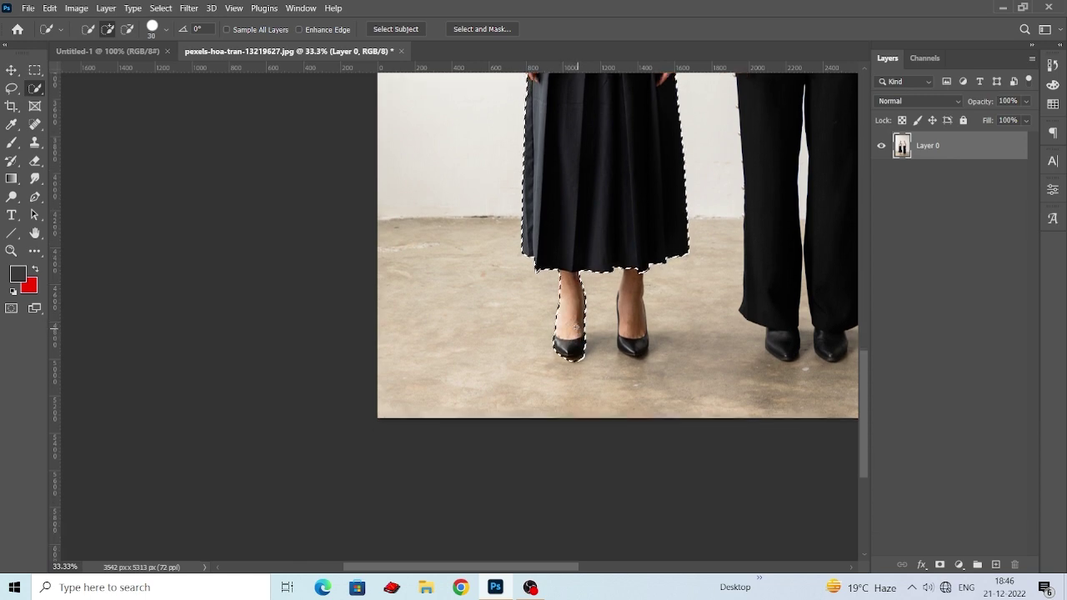
mouse_move(627, 263)
mouse_down()
mouse_move(634, 348)
mouse_move(599, 335)
mouse_up()
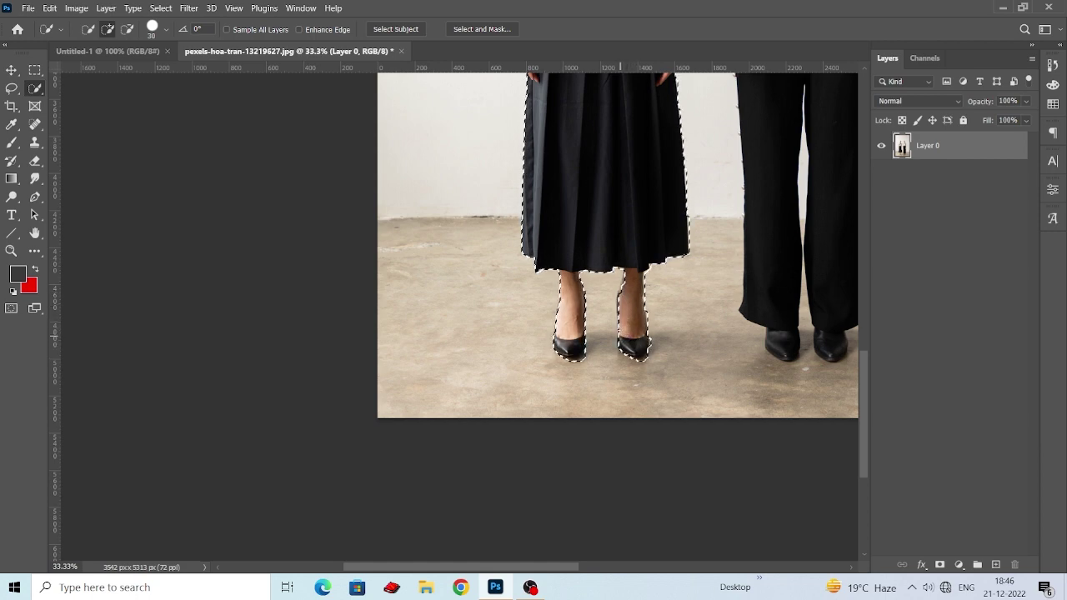
scroll(171, 169, down, 1)
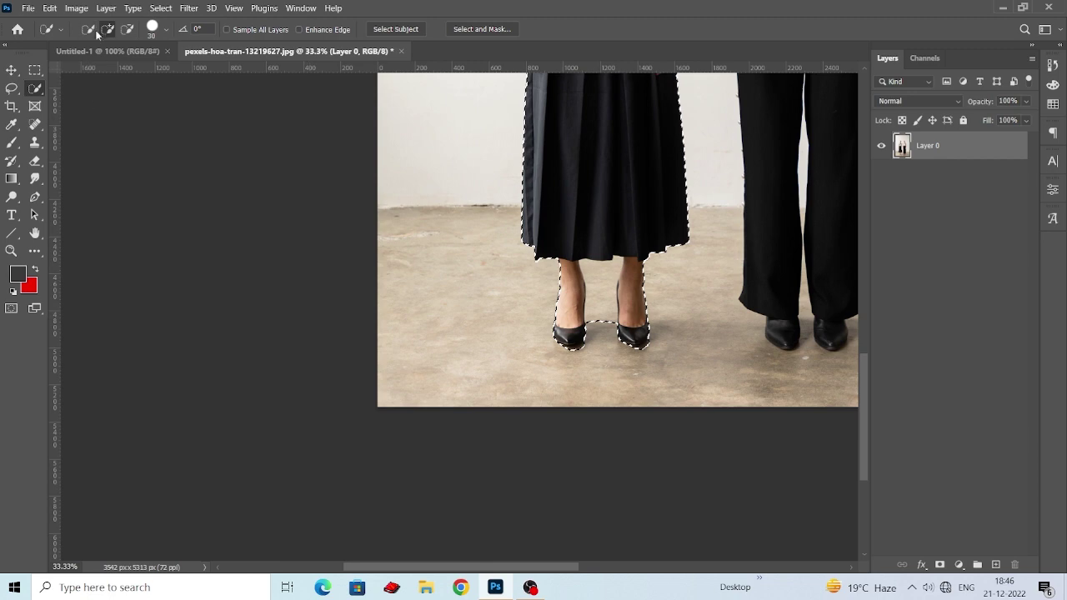
- Try to subtract the floor under the toe of the shoe on the image's left with the Quick Selection tool
click(126, 29)
scroll(467, 294, up, 3)
scroll(466, 295, up, 1)
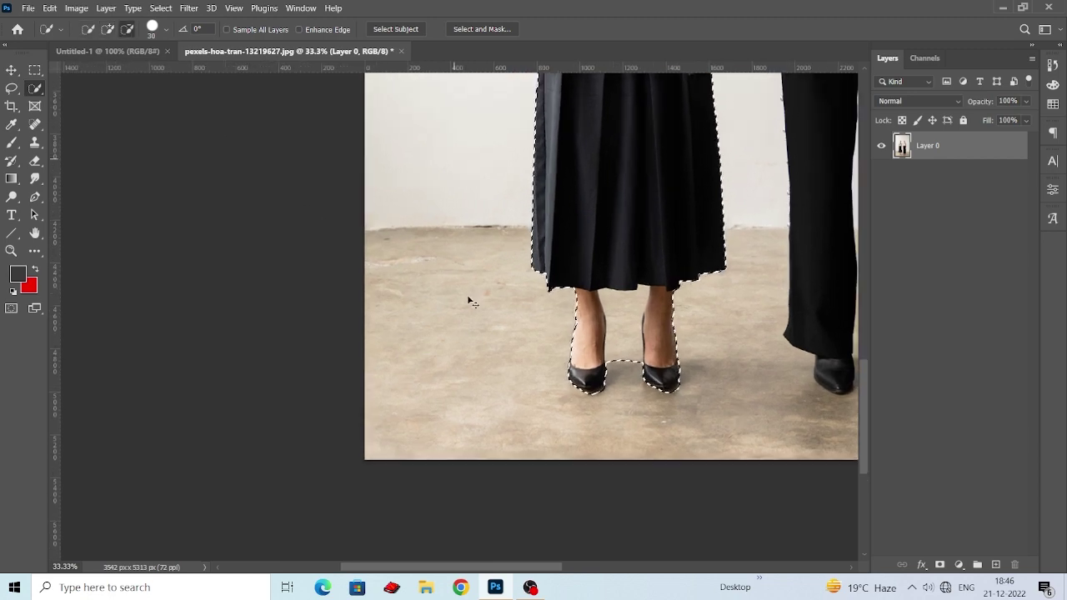
scroll(467, 294, up, 1)
scroll(467, 294, up, 1)
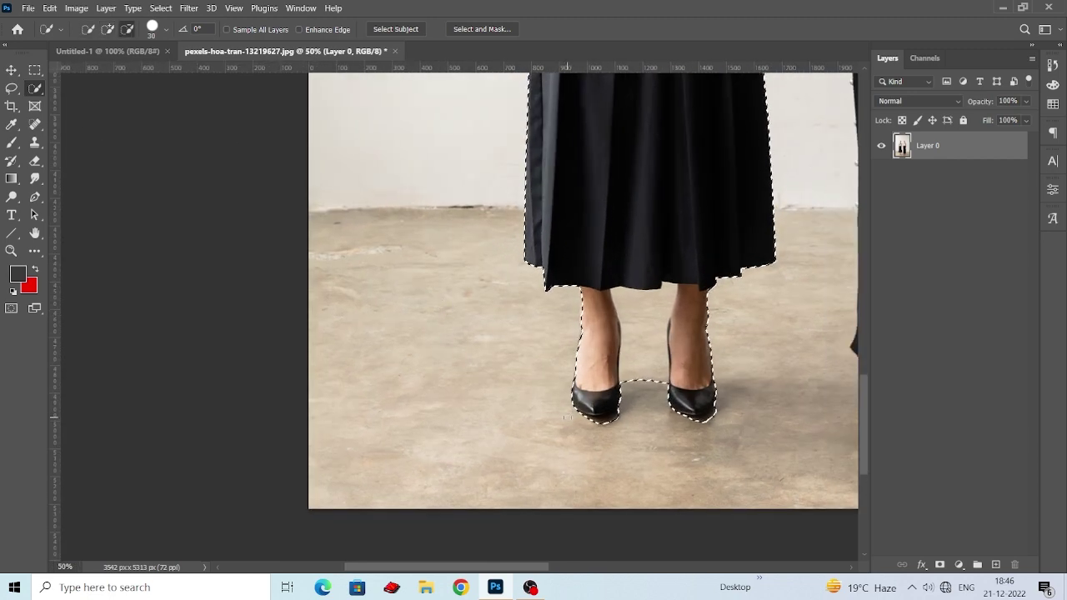
mouse_move(570, 418)
mouse_down()
mouse_move(618, 429)
mouse_move(609, 425)
mouse_up()
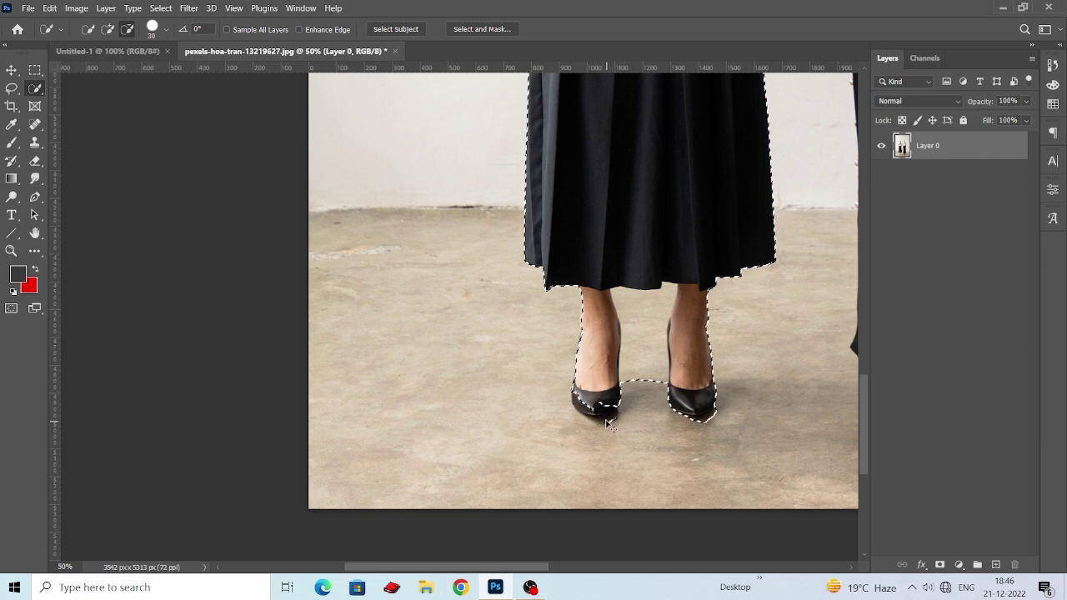
- Switch to the Lasso tool, try outlining the floor under the shoe on the image's left, and undo that new selection
right_click(12, 89)
click(67, 86)
scroll(581, 424, down, 1)
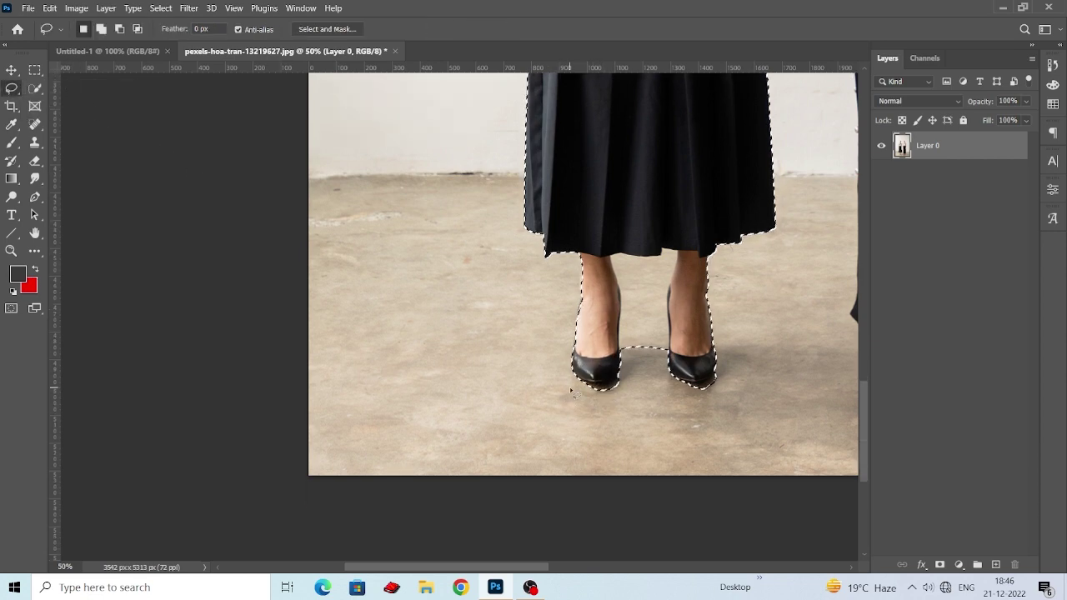
click(588, 383)
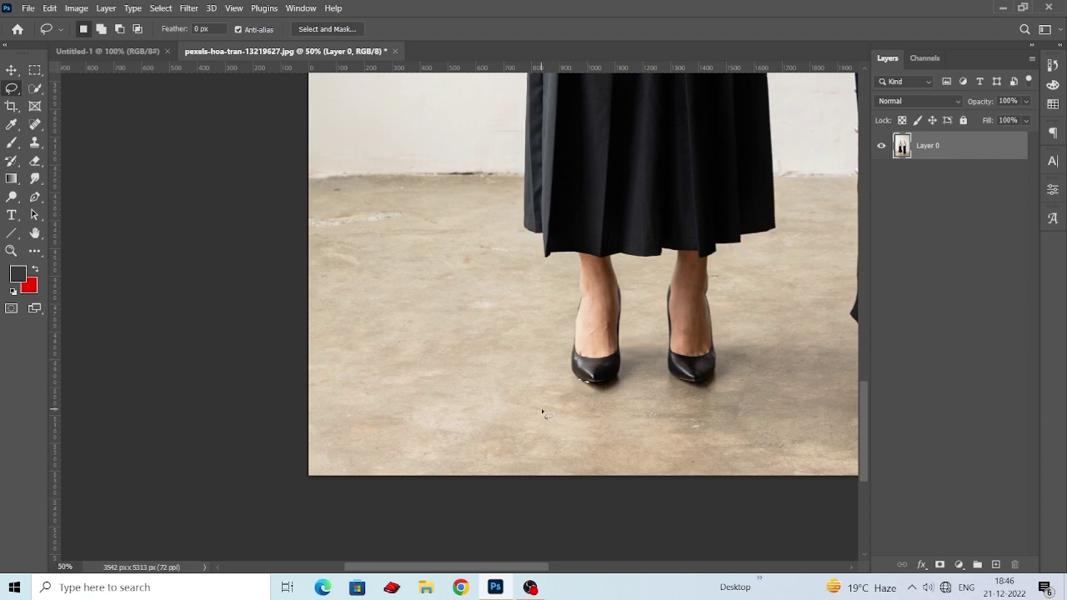
key(ctrl+z)
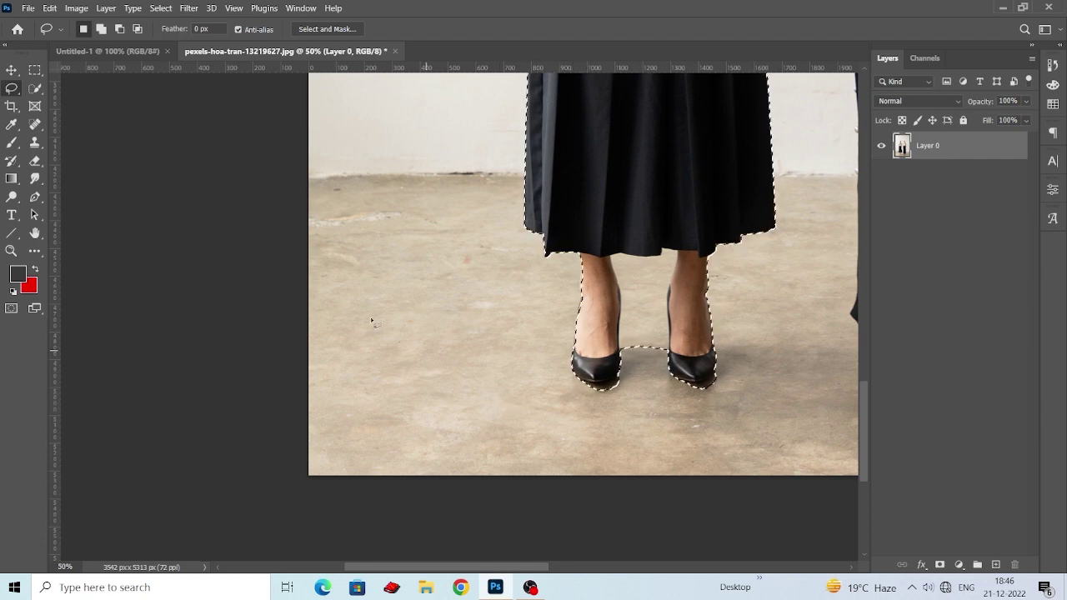
- Subtract the thin floor strips under both shoe toes from the selection with the Lasso tool
click(120, 29)
scroll(527, 341, up, 1)
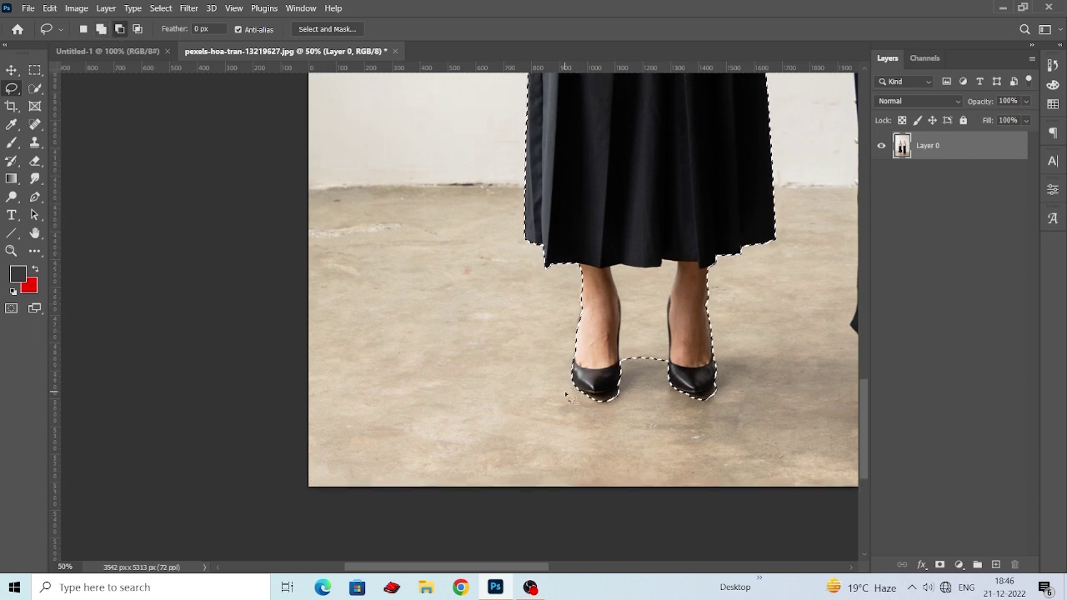
mouse_move(566, 395)
mouse_down()
mouse_move(630, 395)
mouse_move(621, 426)
mouse_move(580, 419)
mouse_move(579, 395)
mouse_move(619, 399)
mouse_up()
scroll(619, 398, up, 1)
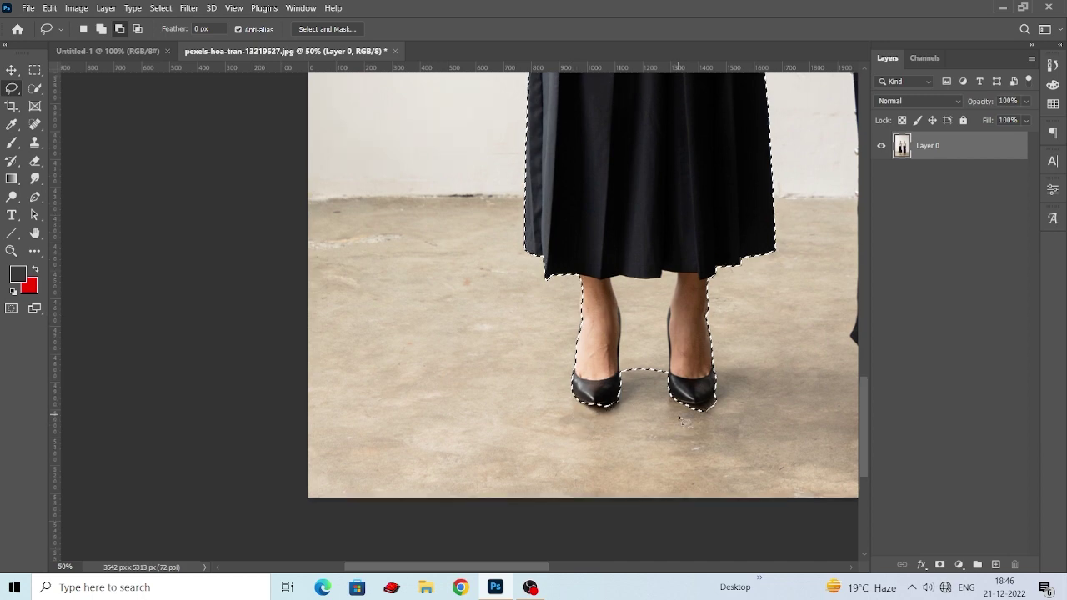
mouse_move(690, 410)
mouse_down()
mouse_move(721, 400)
mouse_move(729, 408)
mouse_move(699, 427)
mouse_move(680, 415)
mouse_move(688, 409)
mouse_up()
- Subtract the floor area between the feet, along the inner edge of the foot on the image's left, with the Lasso
scroll(642, 379, up, 3)
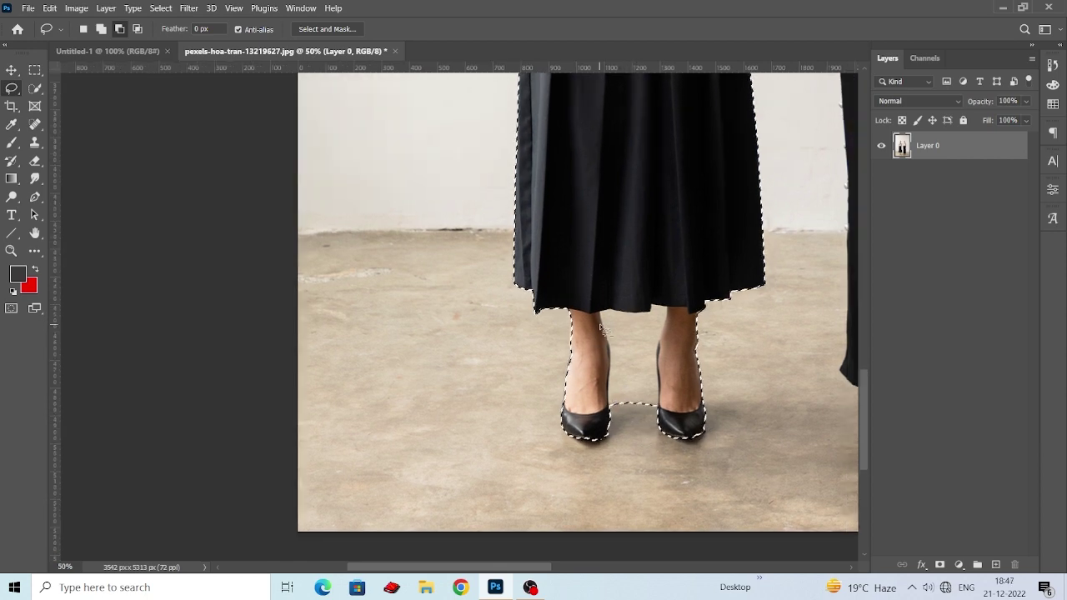
drag(600, 312, 640, 333)
scroll(641, 335, down, 3)
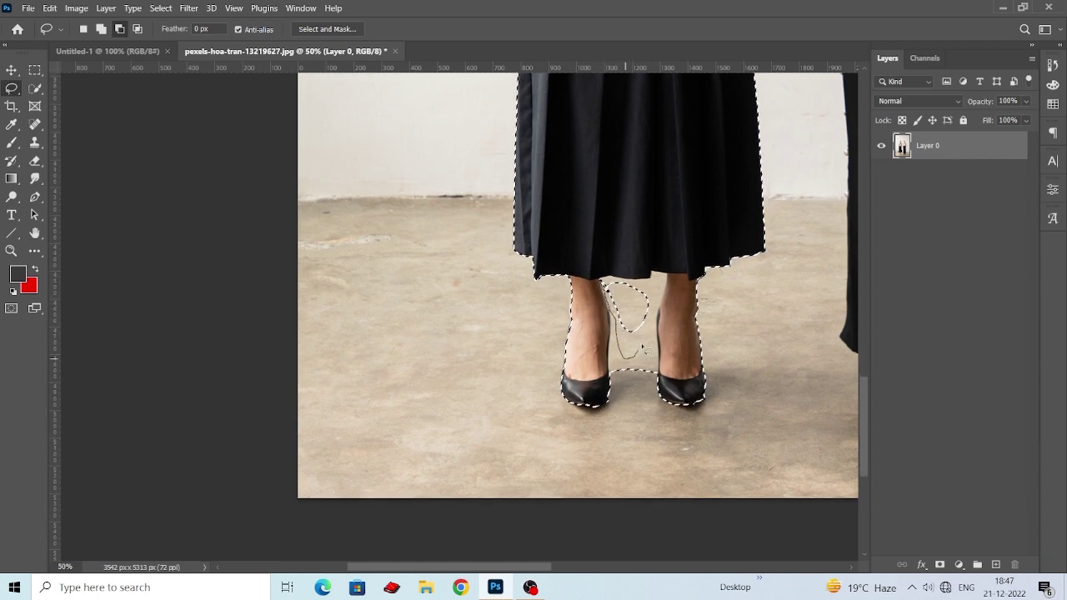
drag(643, 348, 646, 327)
scroll(623, 308, down, 2)
mouse_move(614, 293)
mouse_down()
mouse_move(619, 369)
mouse_move(633, 370)
mouse_move(637, 321)
mouse_up()
mouse_move(609, 284)
mouse_down()
mouse_move(613, 333)
mouse_move(606, 323)
mouse_up()
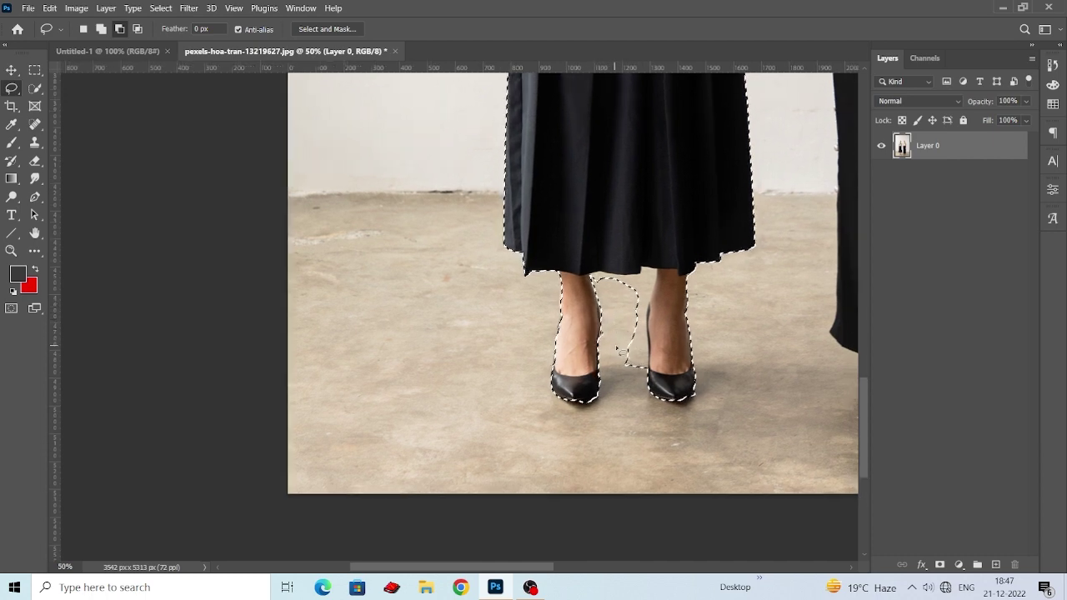
- Subtract the floor directly under the skirt hem between the legs, up to the ankle on the image's right, with the Lasso
key(ctrl+plus)
key(ctrl+plus)
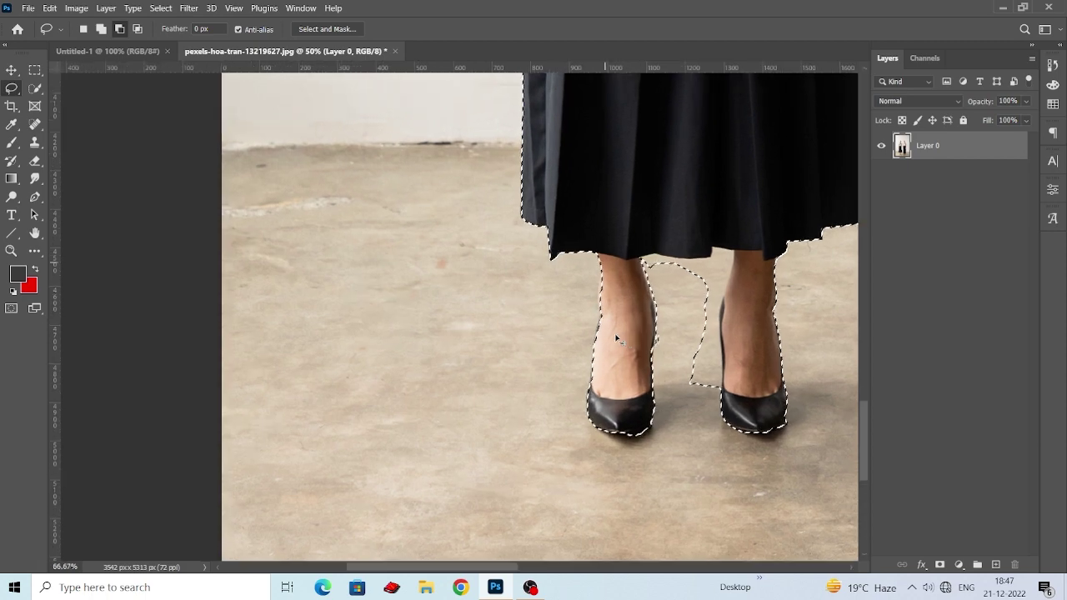
key(ctrl+plus)
scroll(414, 217, right, 5)
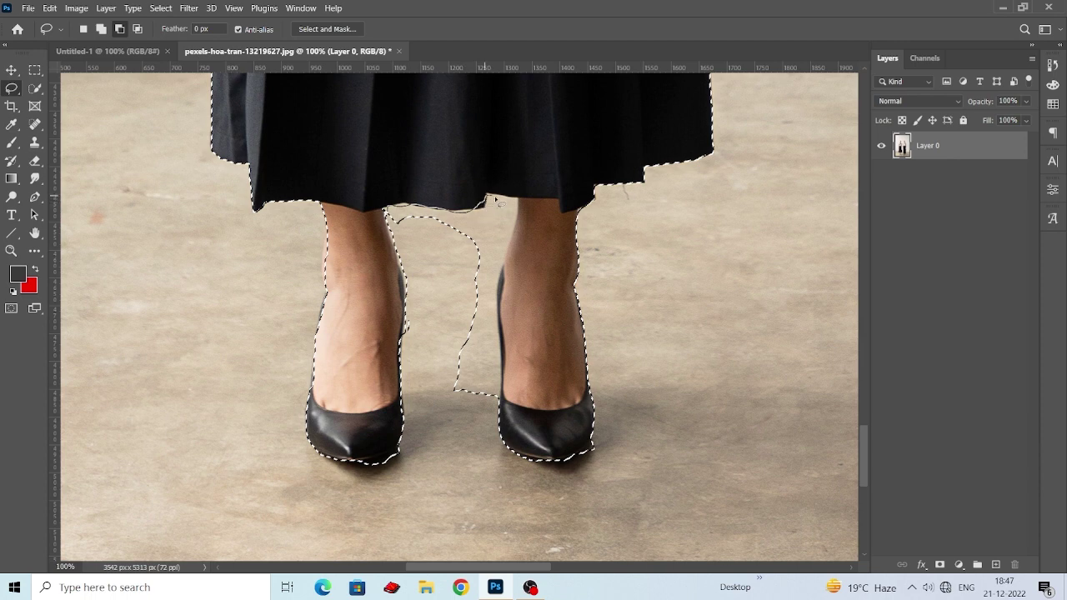
drag(495, 199, 473, 266)
scroll(466, 254, down, 3)
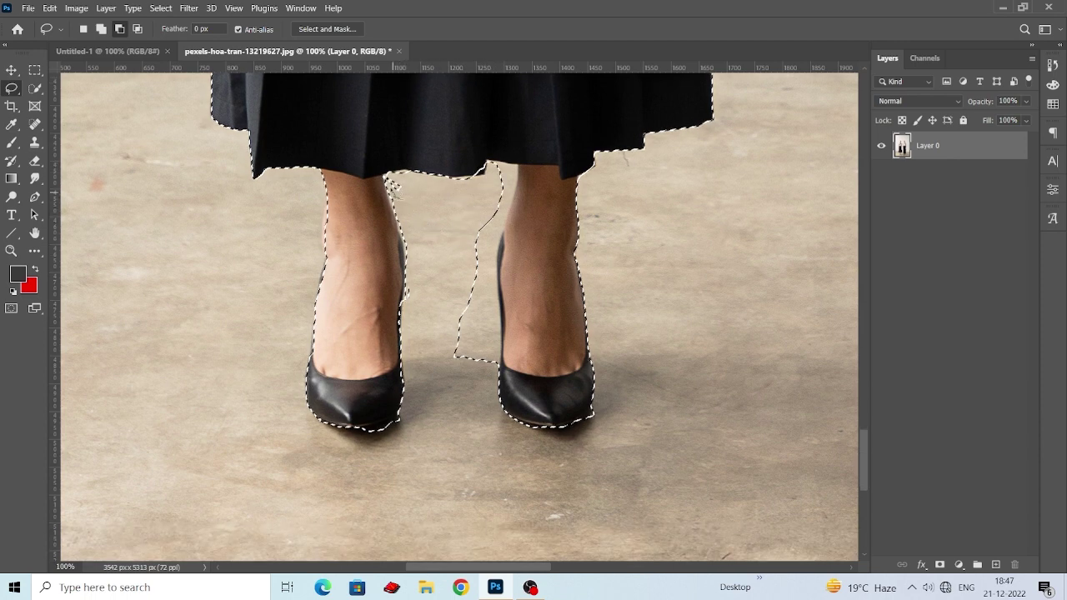
drag(410, 176, 412, 198)
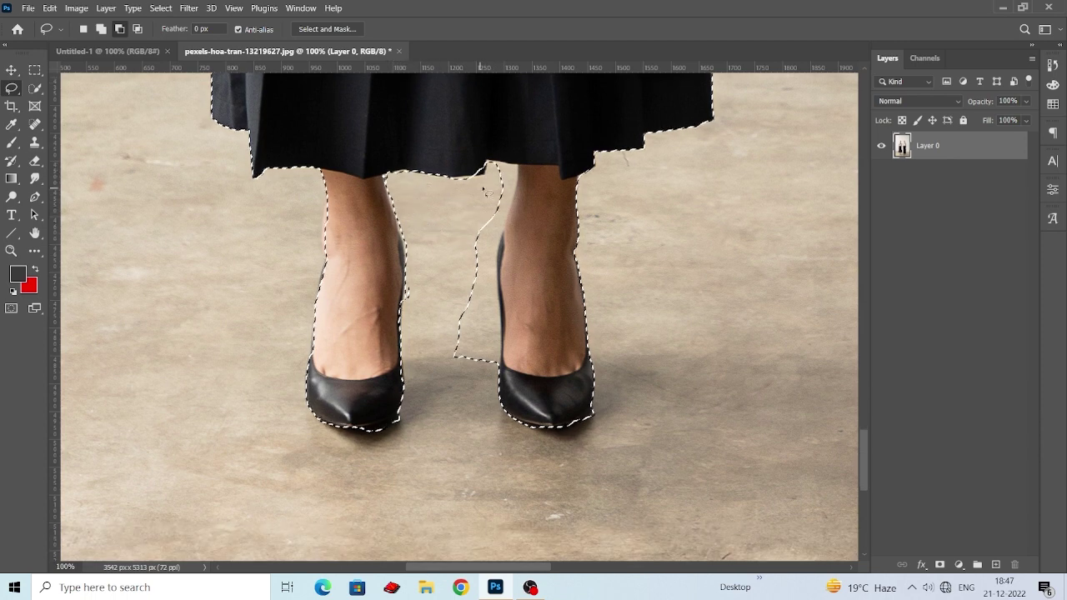
mouse_move(488, 162)
mouse_down()
mouse_move(521, 176)
mouse_move(521, 202)
mouse_move(502, 215)
mouse_up()
- Try to subtract the floor patch beside the ankle on the image's right, between the feet, with the Lasso tool
scroll(509, 225, down, 1)
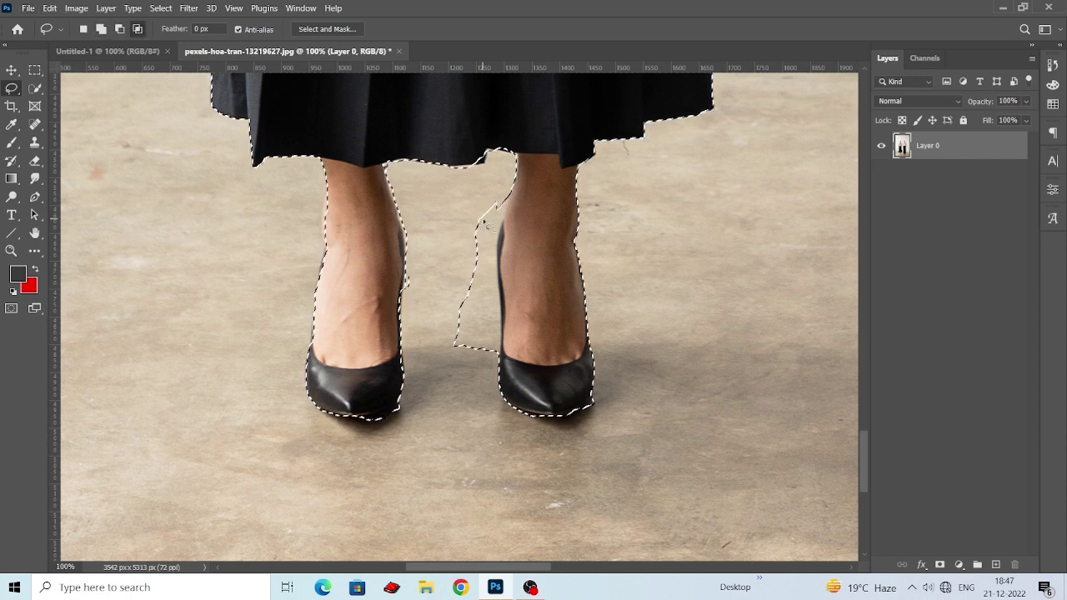
key(alt+shift)
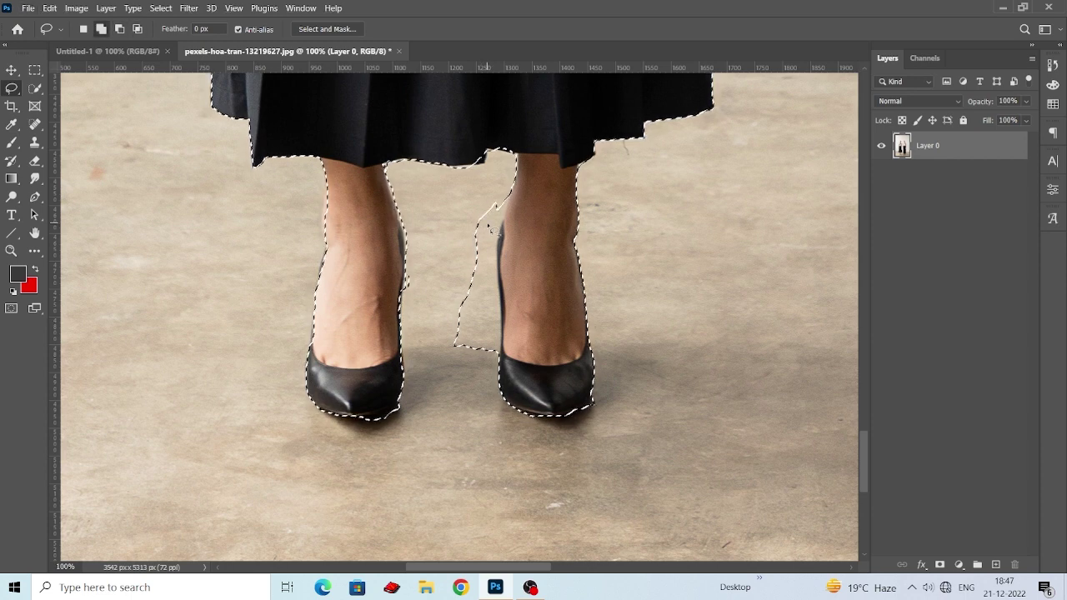
scroll(490, 226, down, 1)
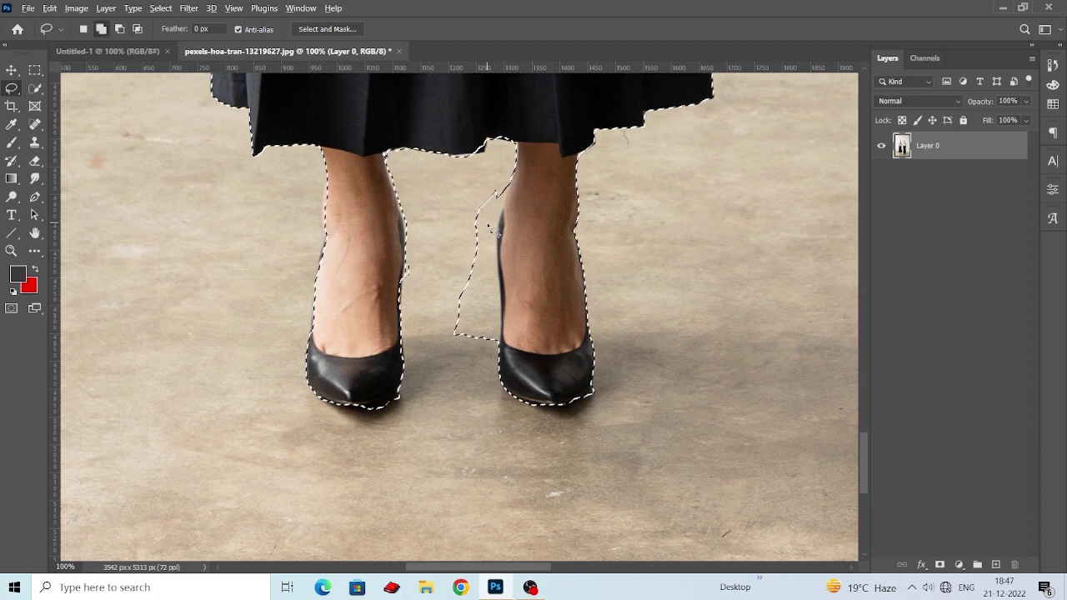
key(alt+shift)
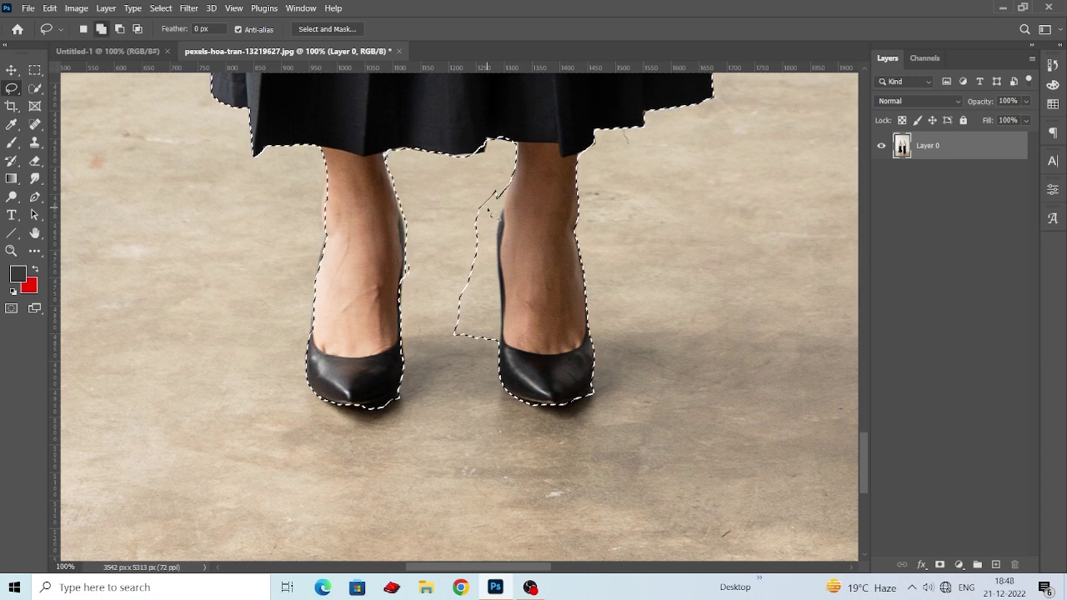
key(alt)
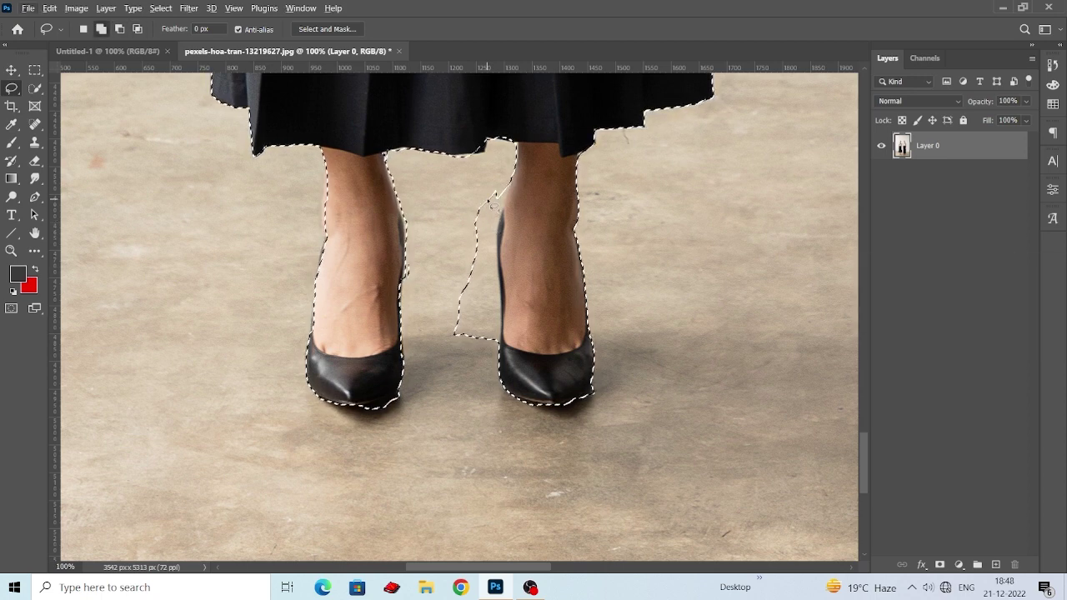
scroll(487, 209, down, 1)
key(alt)
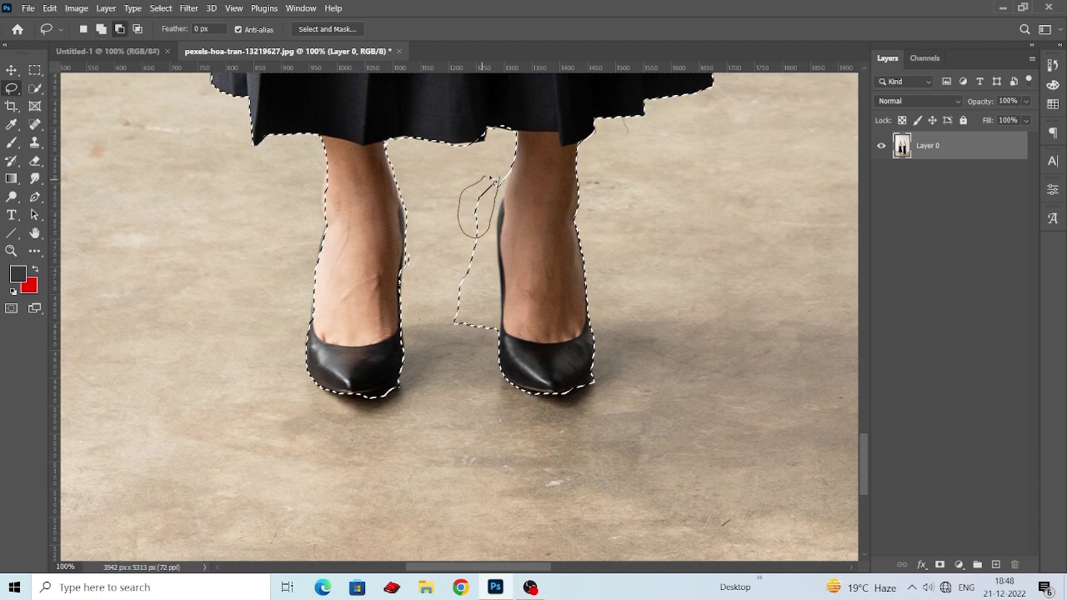
drag(490, 179, 485, 268)
scroll(492, 178, down, 1)
drag(460, 211, 498, 183)
scroll(505, 178, down, 1)
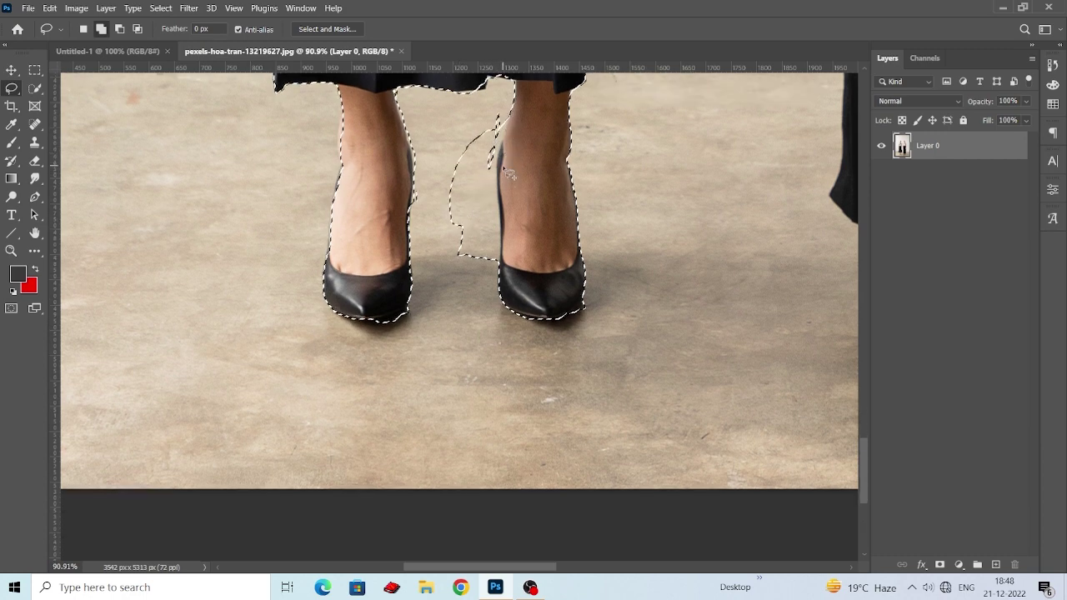
- Subtract most of the floor area between the feet, beside the foot on the image's right, with the Lasso
key(alt)
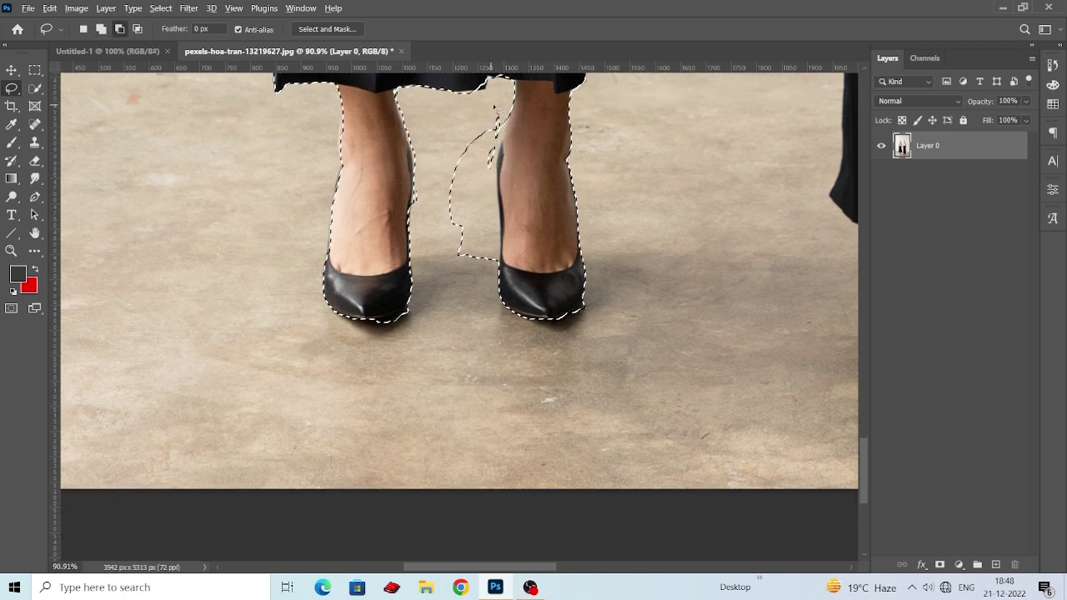
drag(494, 107, 499, 153)
drag(484, 194, 437, 163)
scroll(498, 123, down, 3)
mouse_move(496, 108)
mouse_down()
mouse_move(495, 223)
mouse_move(475, 233)
mouse_move(458, 179)
mouse_up()
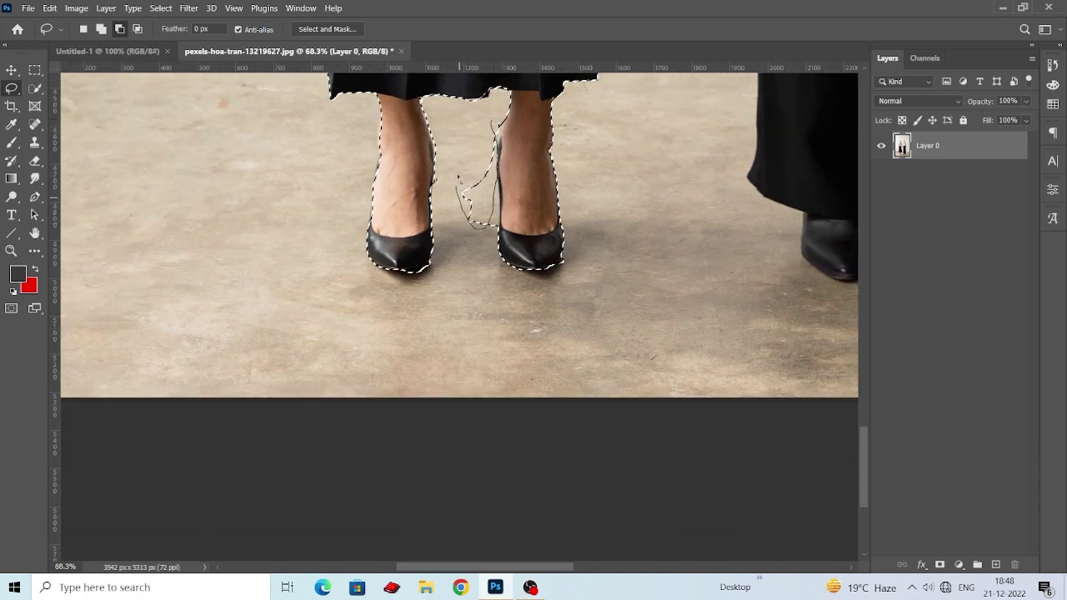
drag(498, 143, 498, 146)
- Subtract the remaining floor slivers along the inner ankle and shoe edge of the foot on the image's right
scroll(482, 172, up, 4)
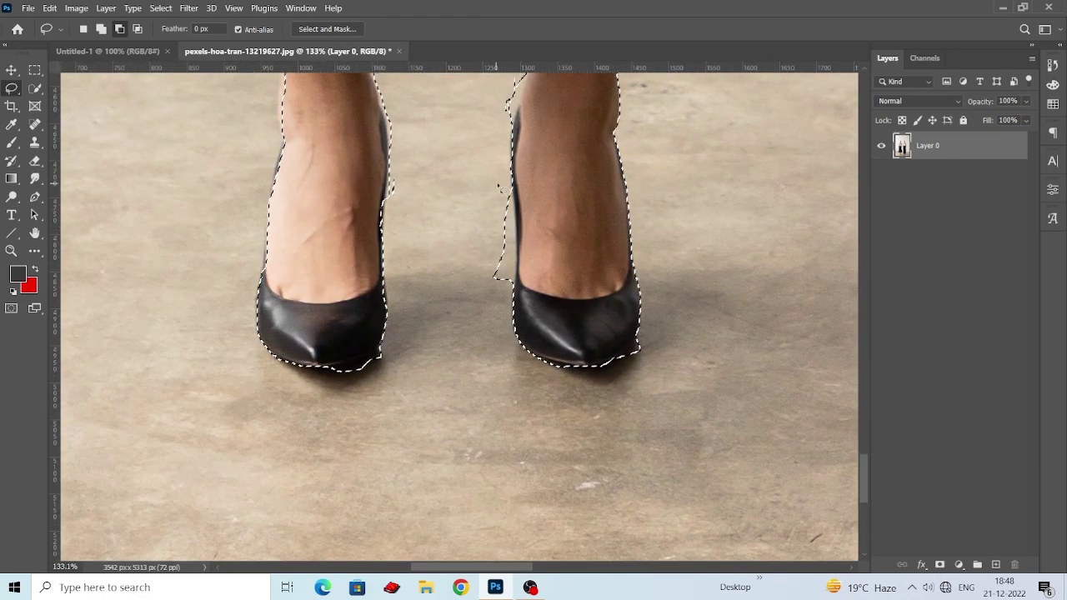
mouse_move(501, 178)
mouse_down()
mouse_move(517, 237)
mouse_move(493, 288)
mouse_move(474, 206)
mouse_move(503, 180)
mouse_up()
scroll(500, 180, up, 1)
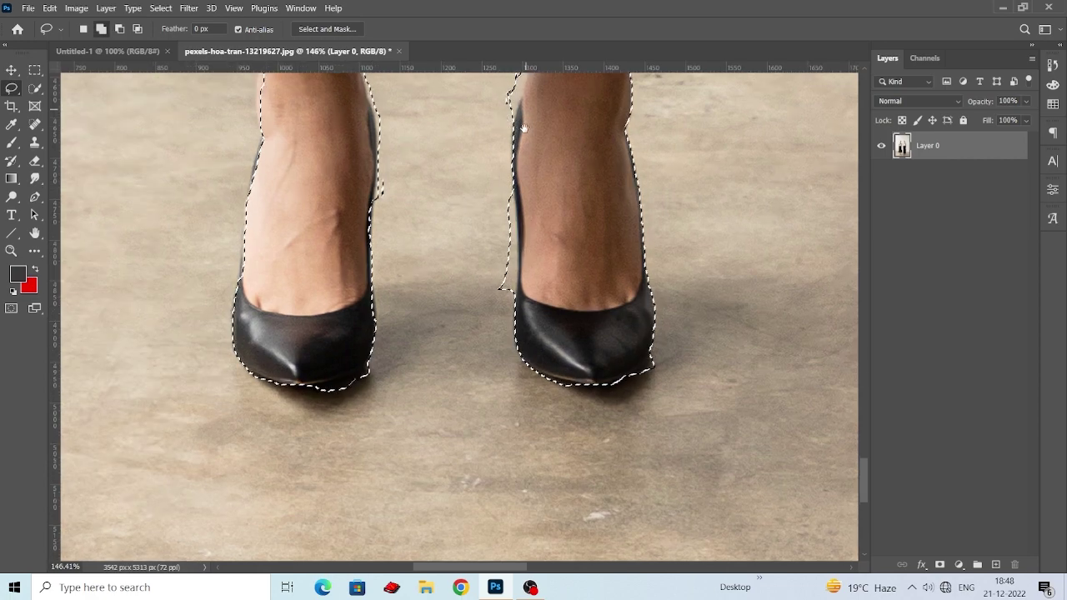
drag(523, 102, 515, 169)
key(alt)
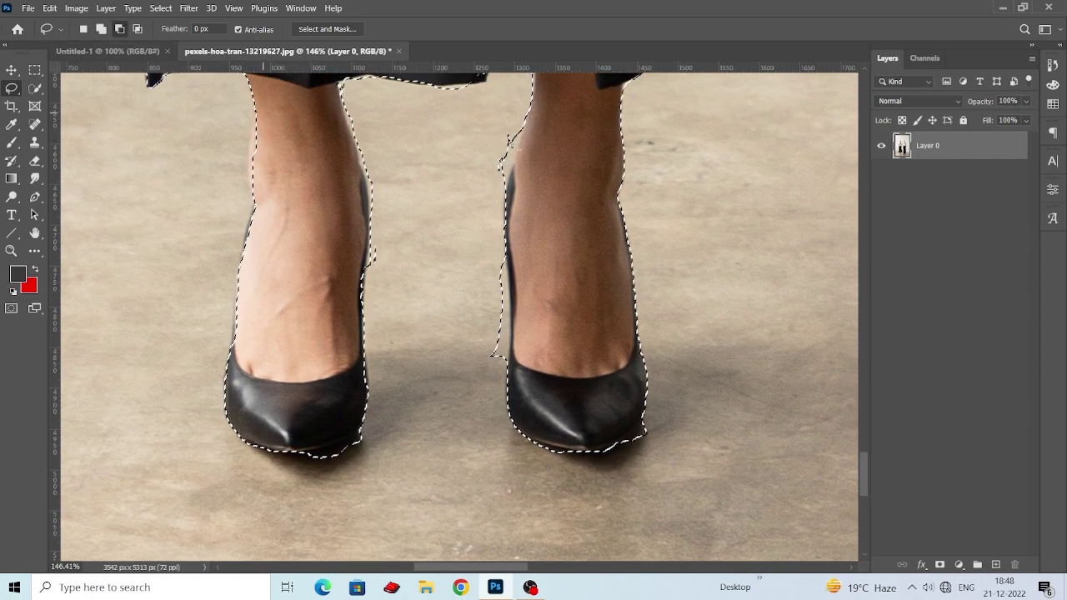
mouse_move(513, 125)
mouse_down()
mouse_move(508, 179)
mouse_move(495, 135)
mouse_move(524, 122)
mouse_up()
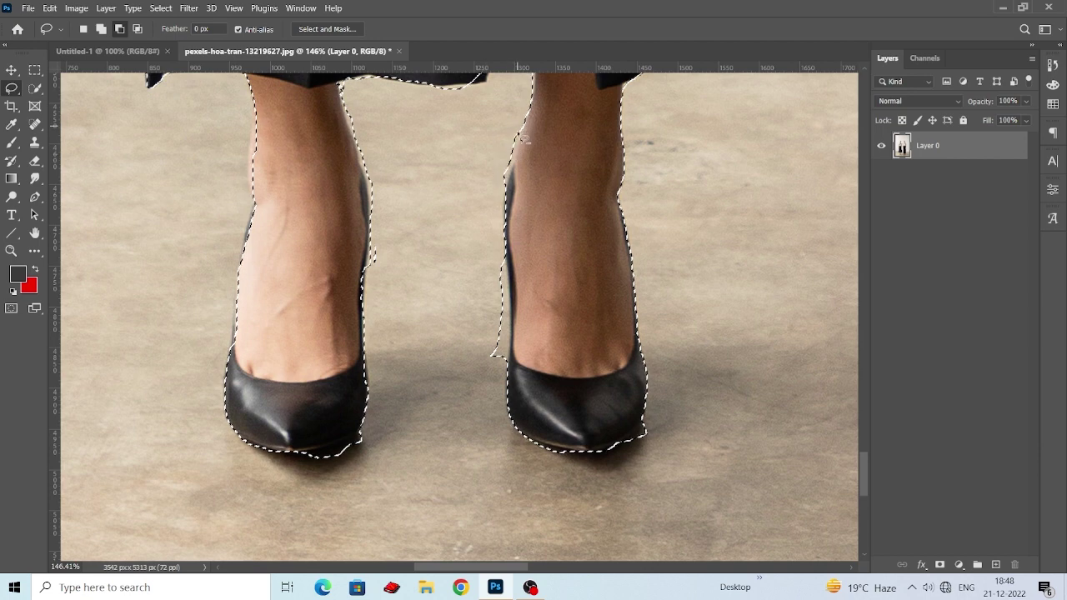
scroll(508, 173, down, 3)
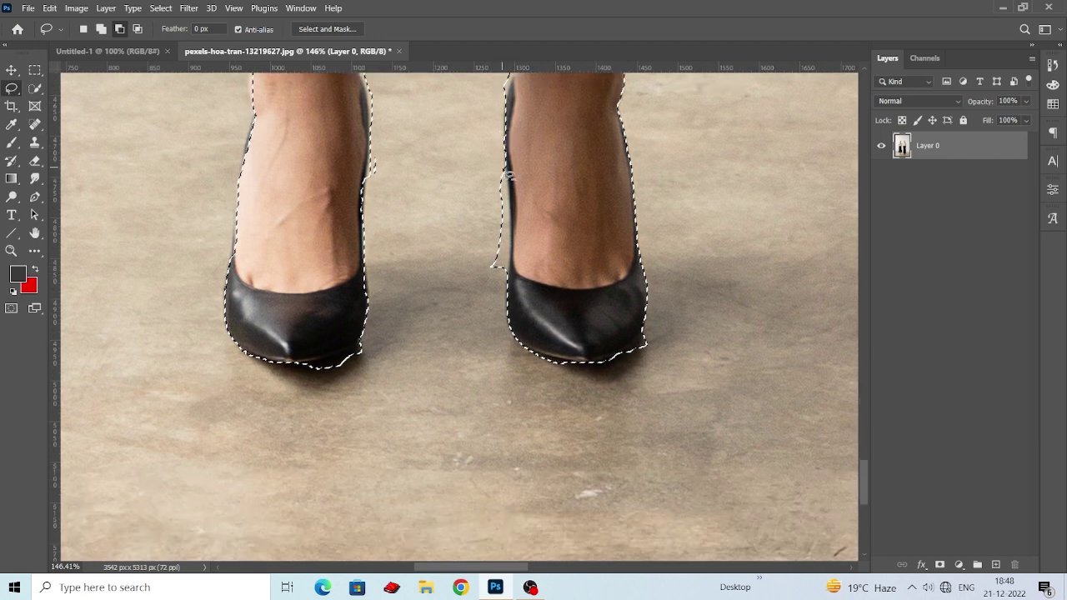
mouse_move(512, 190)
mouse_down()
mouse_move(513, 253)
mouse_move(496, 283)
mouse_up()
scroll(479, 226, down, 1)
scroll(477, 227, down, 1)
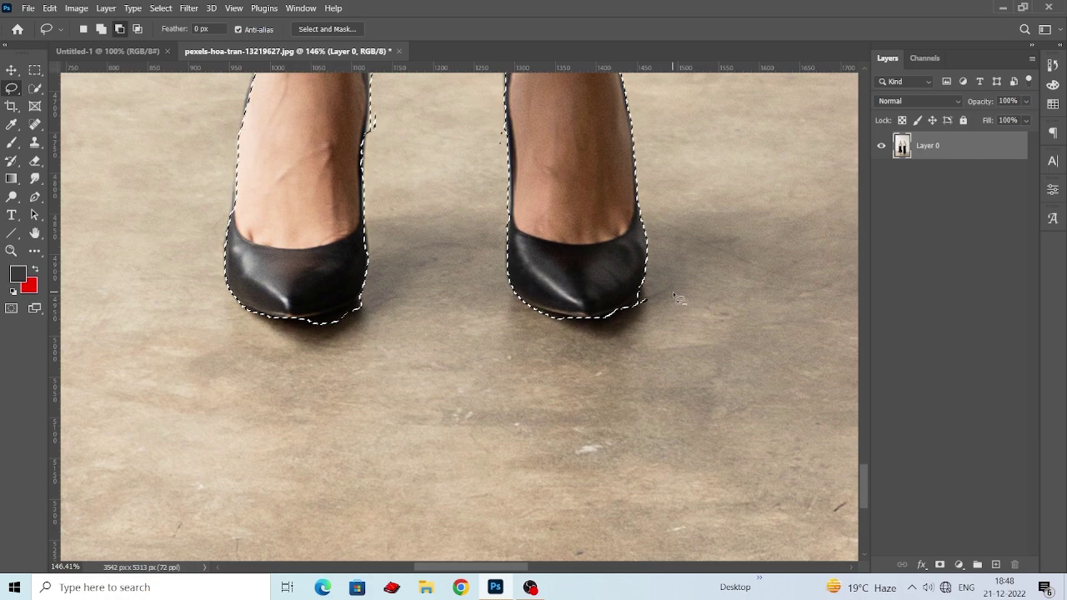
- Subtract the floor tip beside the right-hand shoe's toe and the small spur on the left-hand foot's inner edge
mouse_move(658, 292)
mouse_down()
mouse_move(630, 308)
mouse_move(657, 320)
mouse_move(633, 310)
mouse_up()
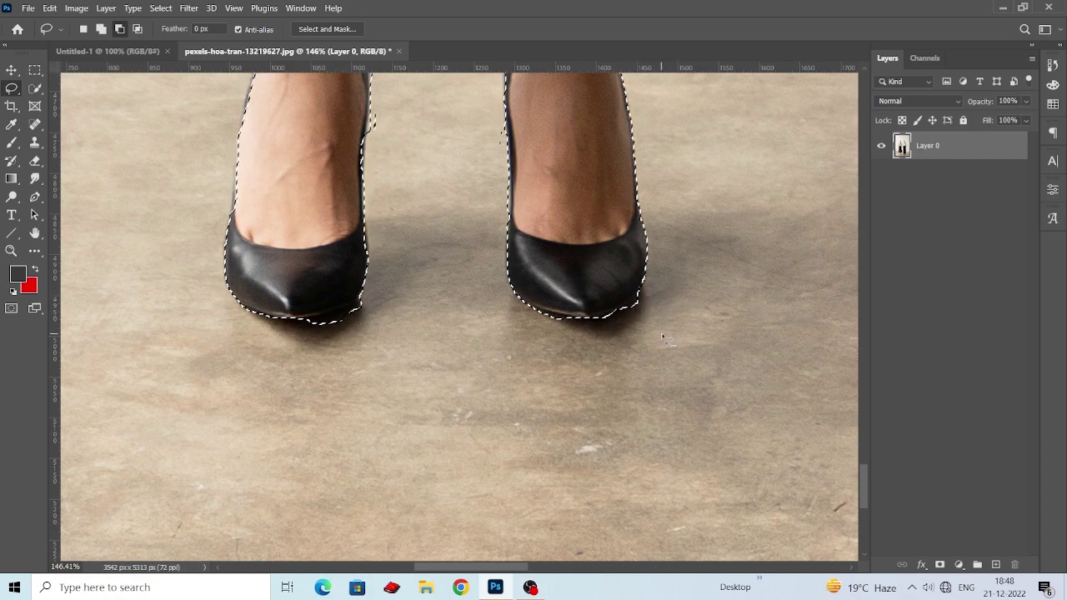
key(ctrl+minus)
key(ctrl+minus)
key(ctrl+minus)
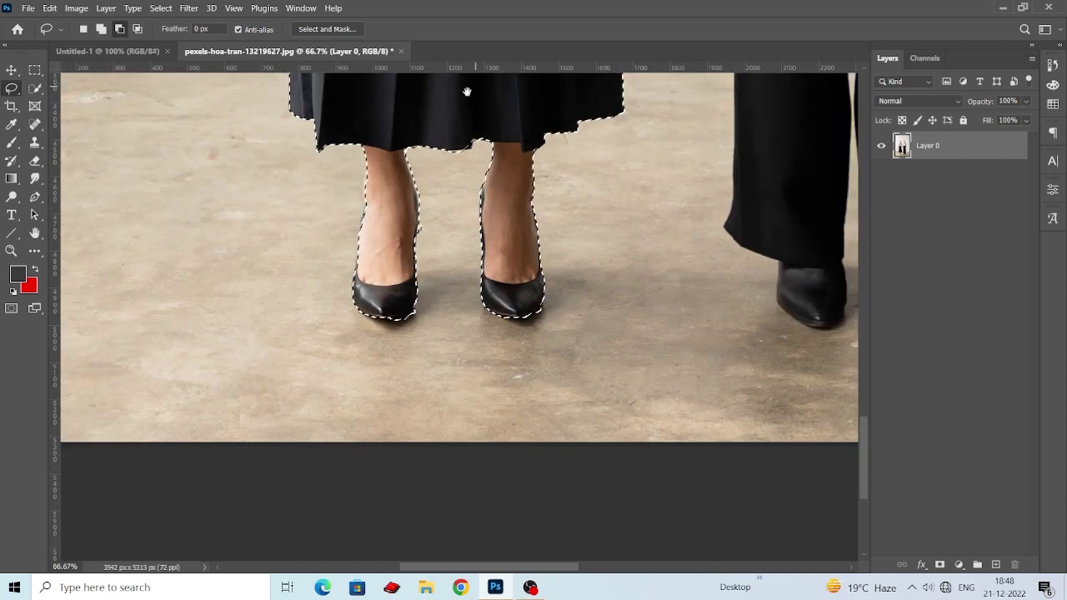
drag(480, 120, 501, 305)
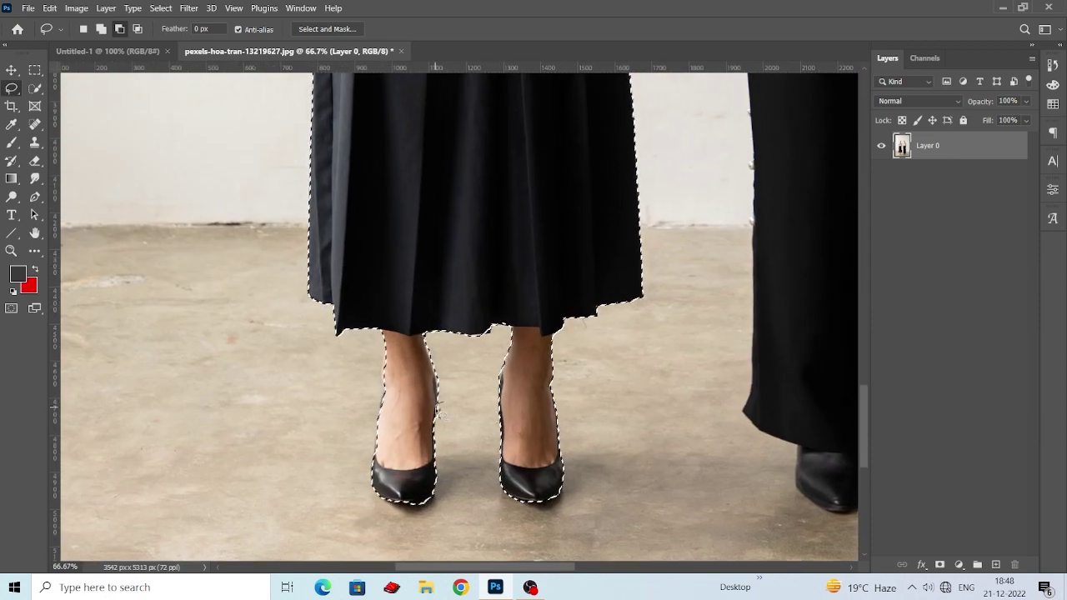
drag(448, 406, 442, 409)
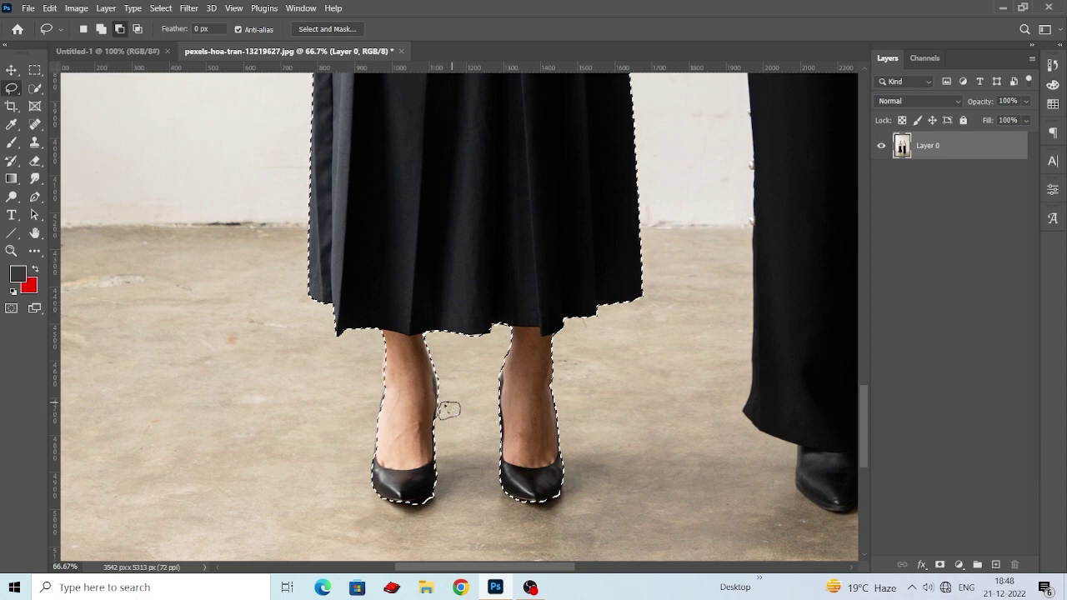
- Copy the selected woman to a new layer and hide Layer 0 to isolate the cutout
scroll(483, 407, down, 2)
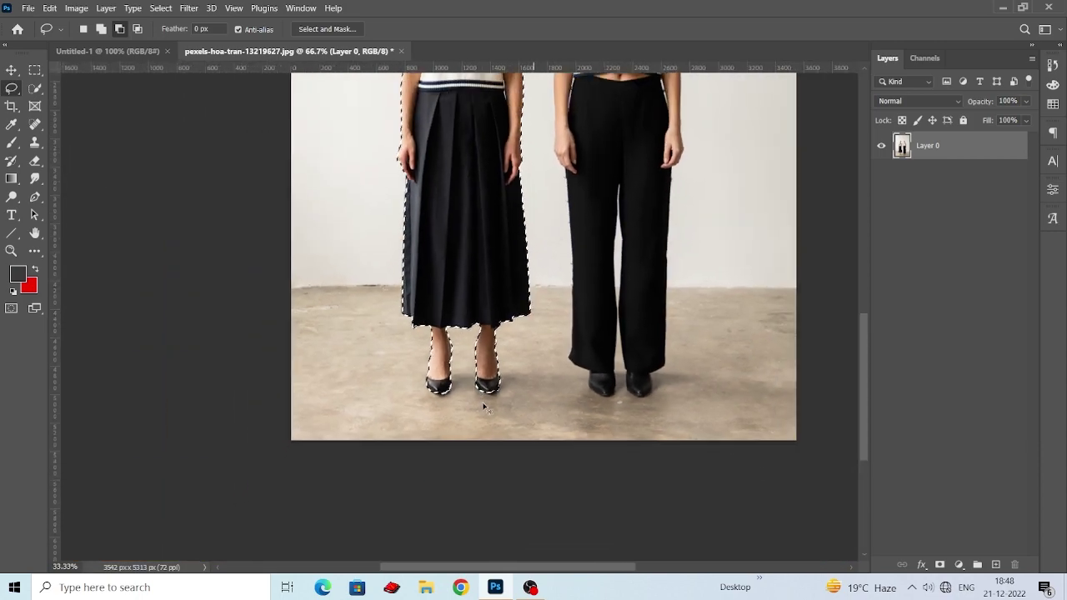
scroll(484, 407, down, 2)
scroll(488, 409, up, 3)
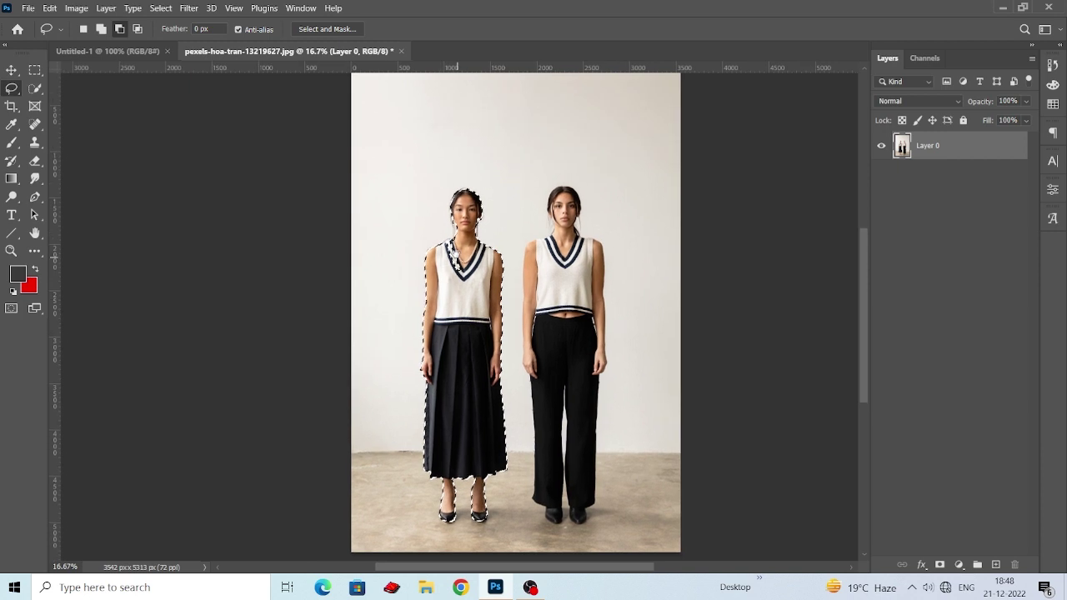
scroll(463, 250, up, 1)
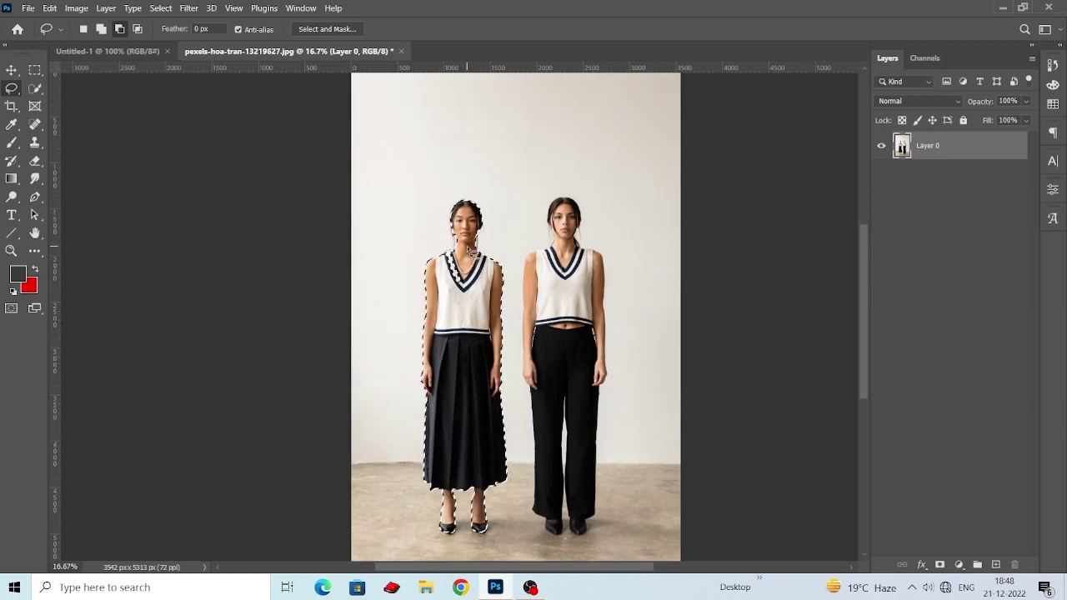
key(ctrl+j)
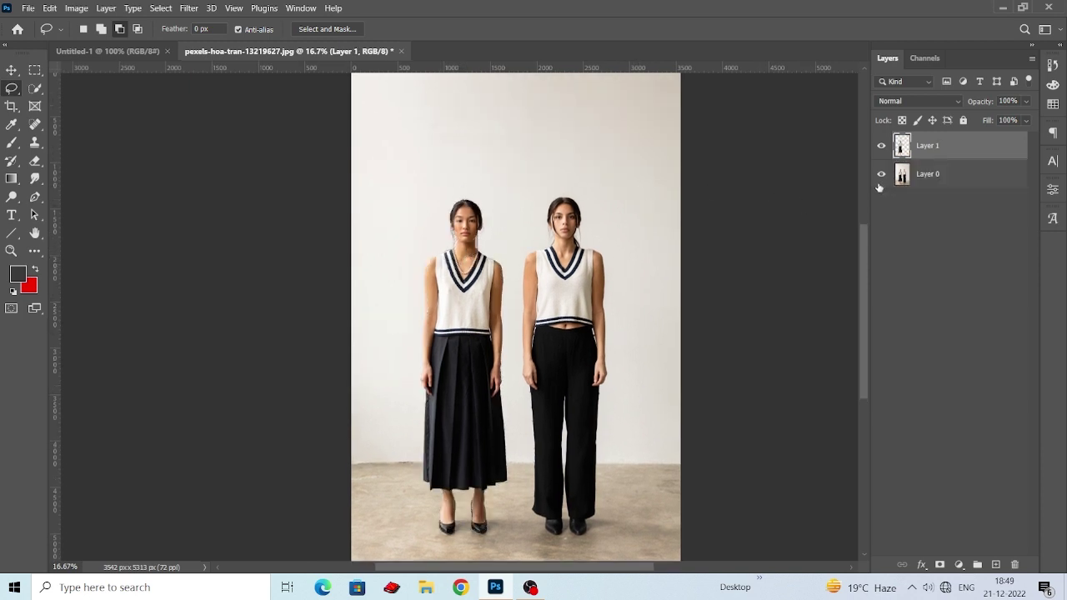
click(877, 177)
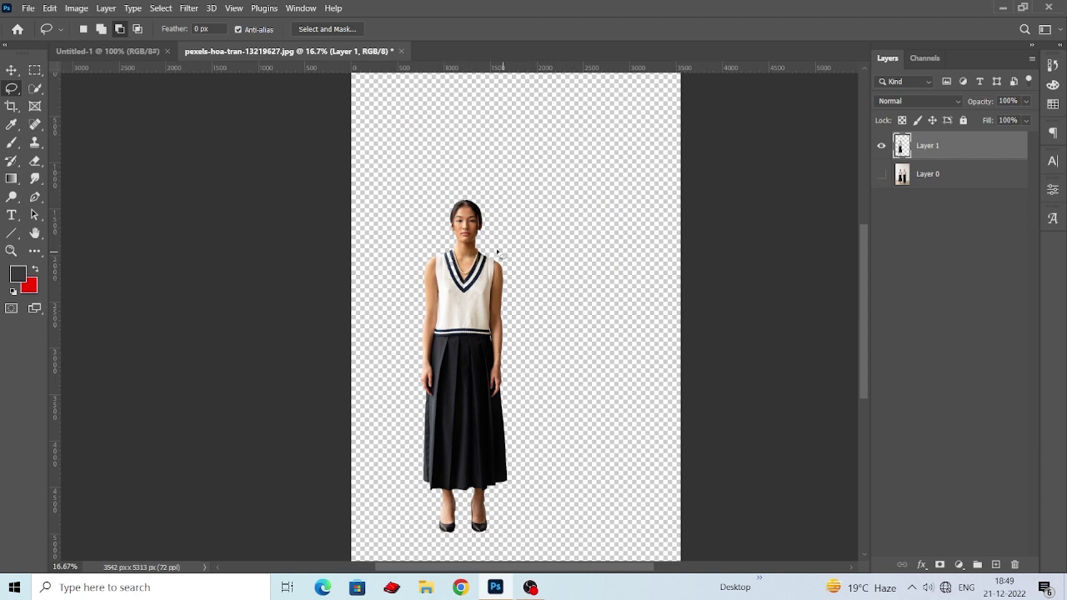
- Hide Layer 1 and show Layer 0 again
click(36, 90)
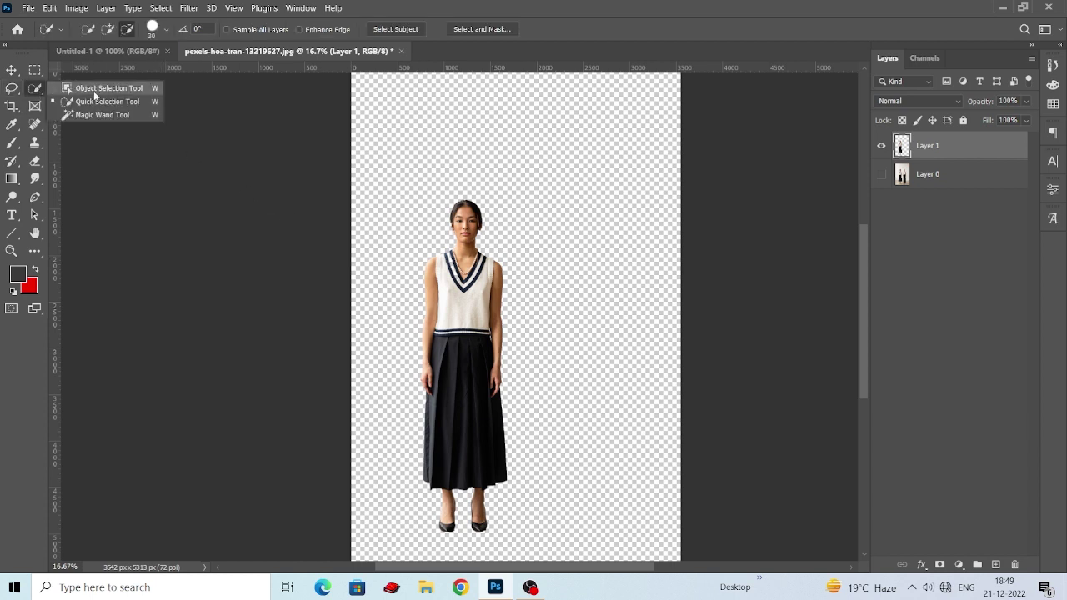
click(882, 146)
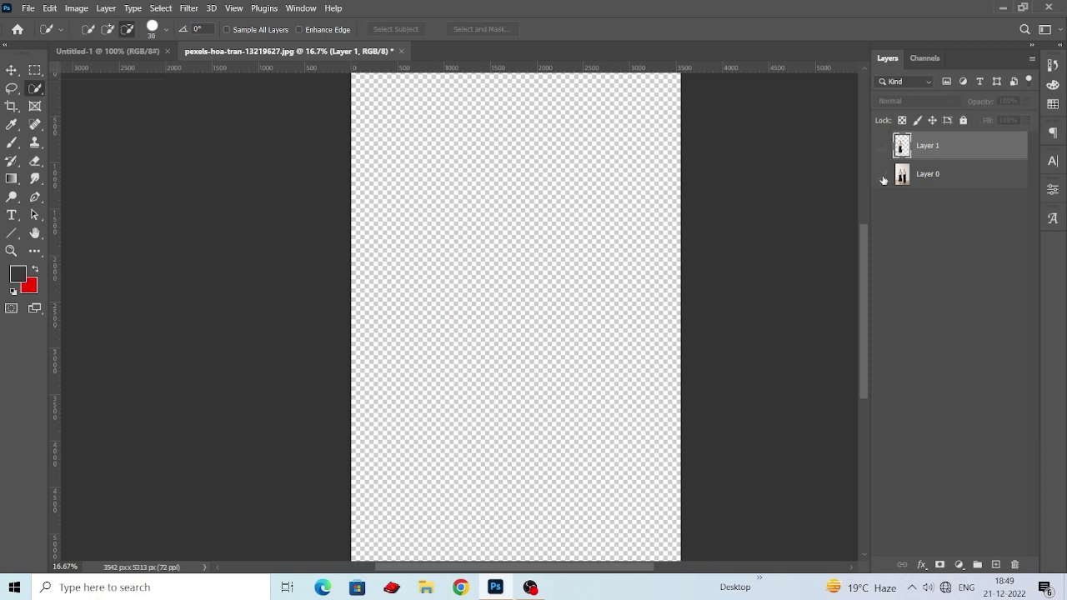
click(882, 175)
drag(262, 293, 297, 290)
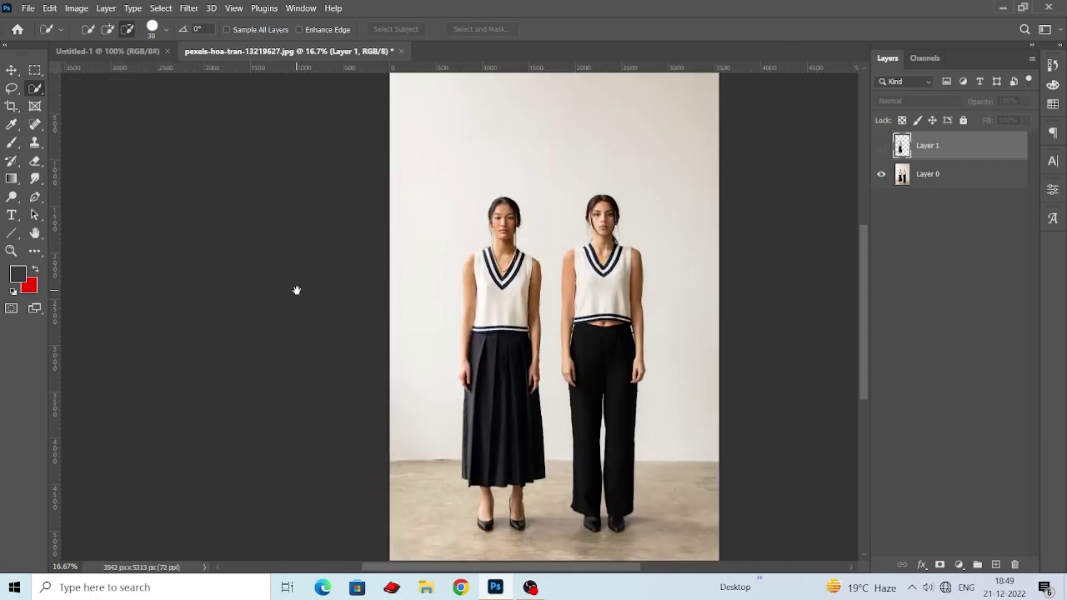
- Switch to the Magic Wand, try selecting the background on Layer 1, deselect it, and make Layer 0 active
right_click(31, 90)
click(92, 117)
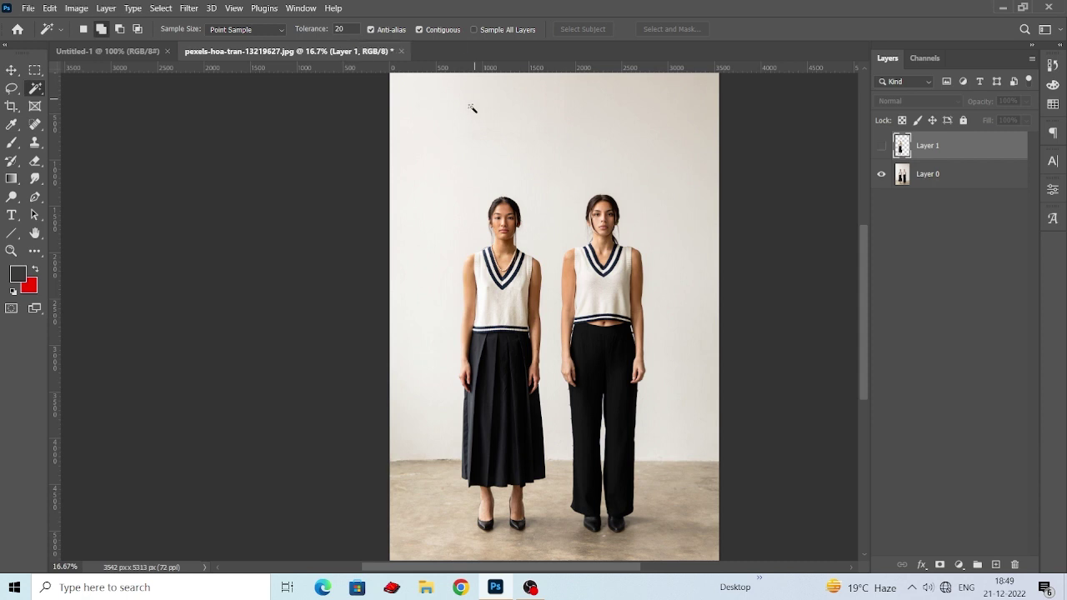
click(510, 131)
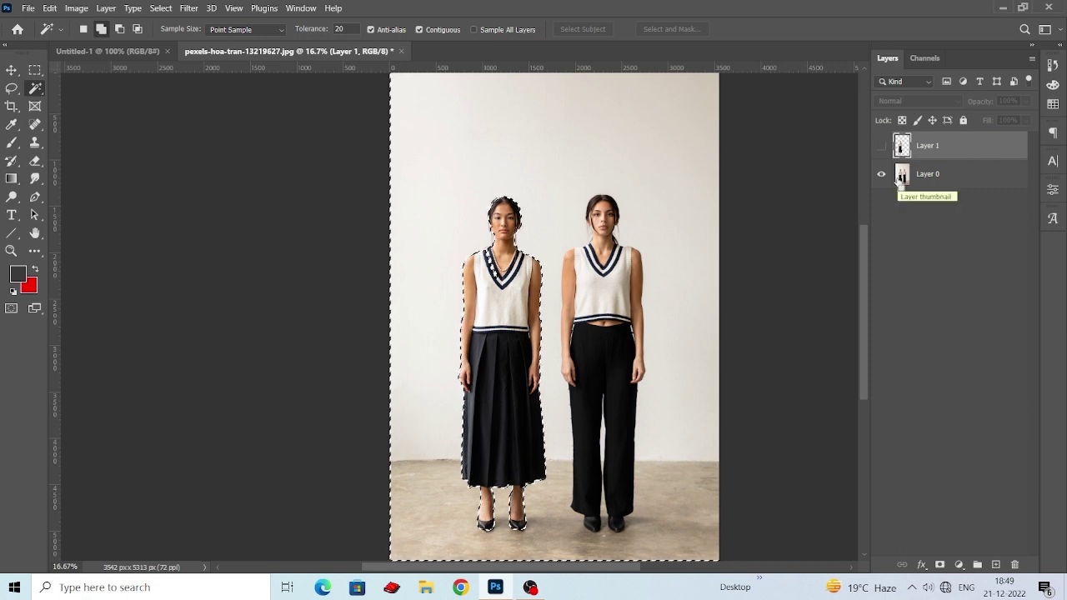
key(ctrl+d)
click(940, 178)
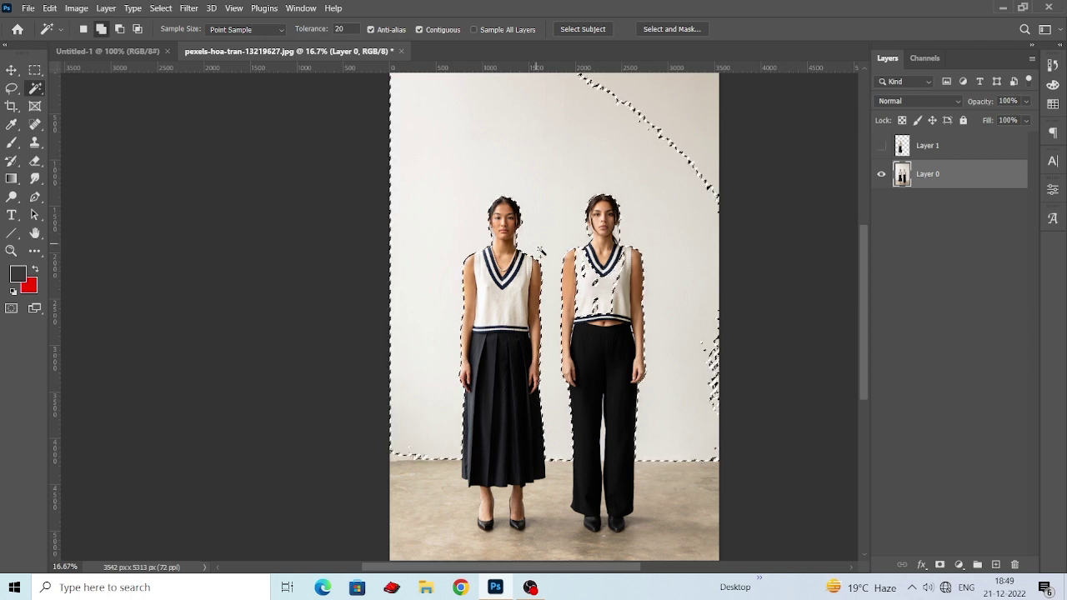
- Try deleting the wall area selected with the Magic Wand on Layer 0, undo the deletion, and deselect
key(Delete)
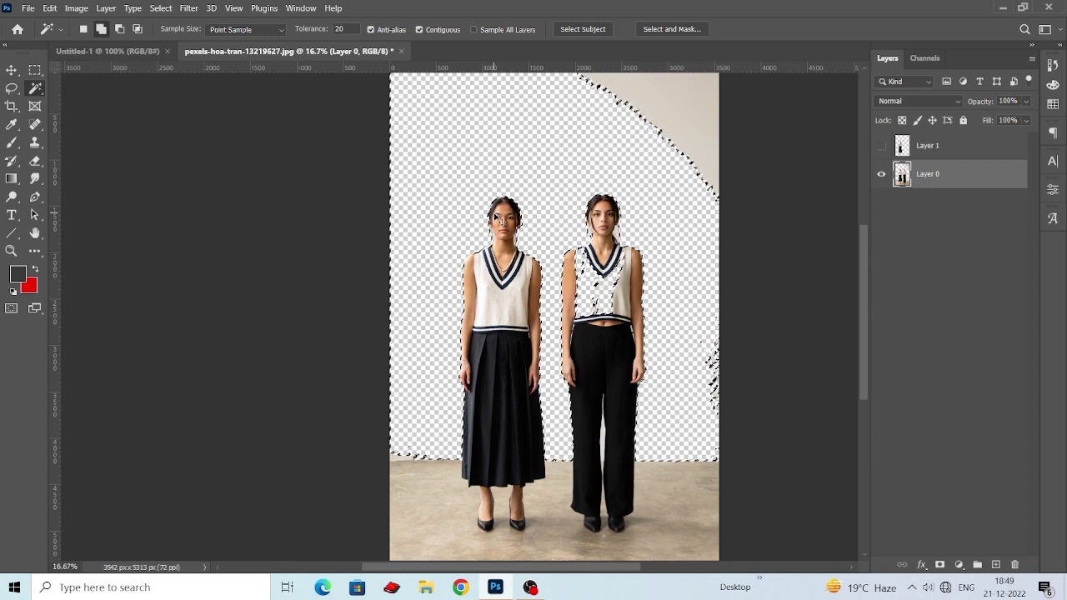
key(ctrl+z)
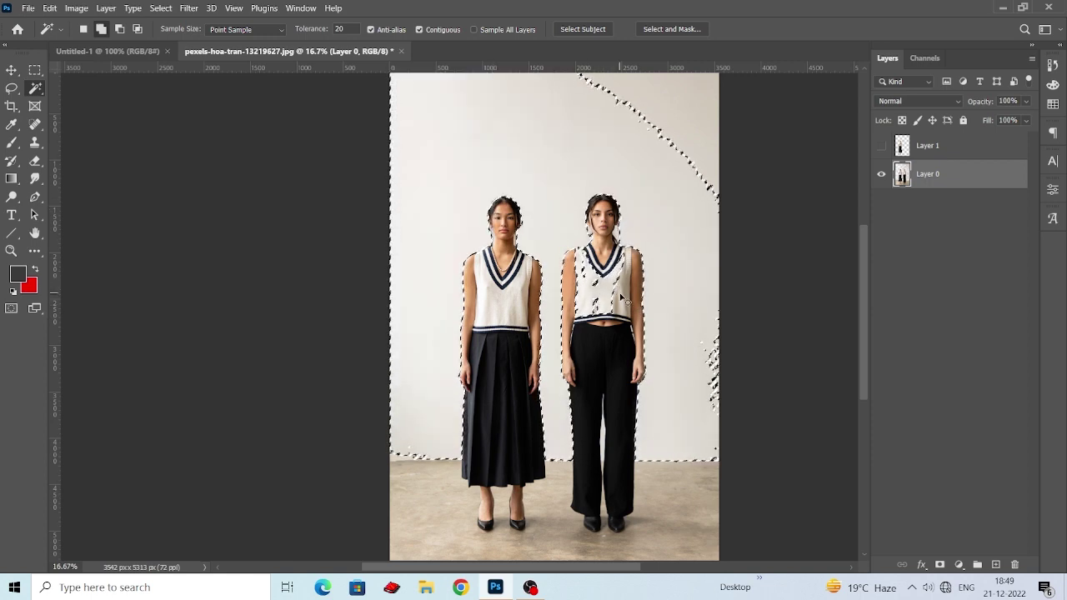
key(ctrl+d)
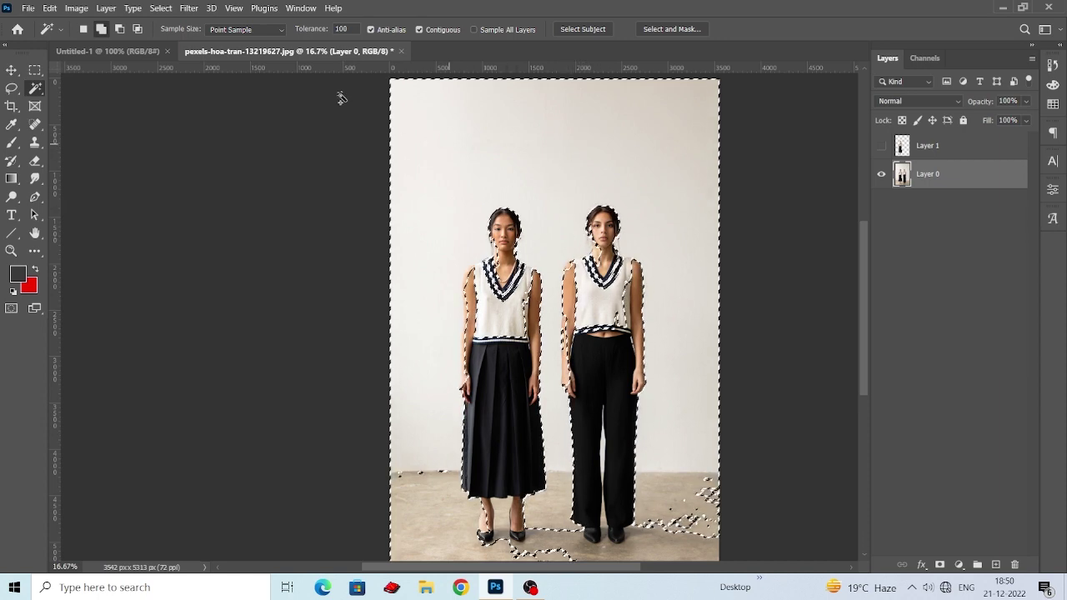
- Clear the wall selection made at tolerance 100 and reselect the wall with the Magic Wand tolerance set to 10
key(ctrl+d)
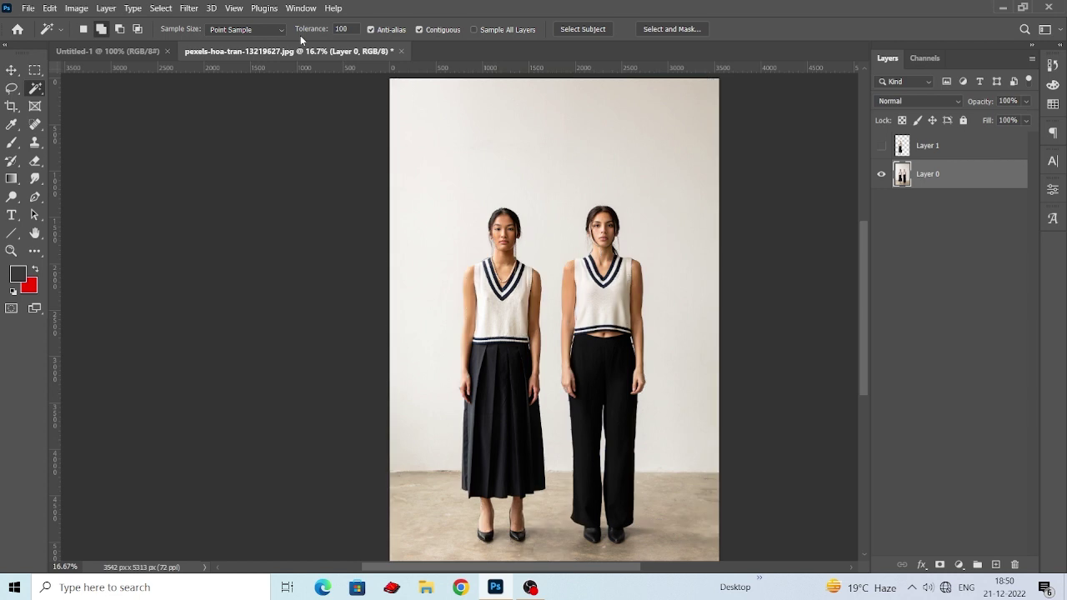
click(350, 29)
click(418, 152)
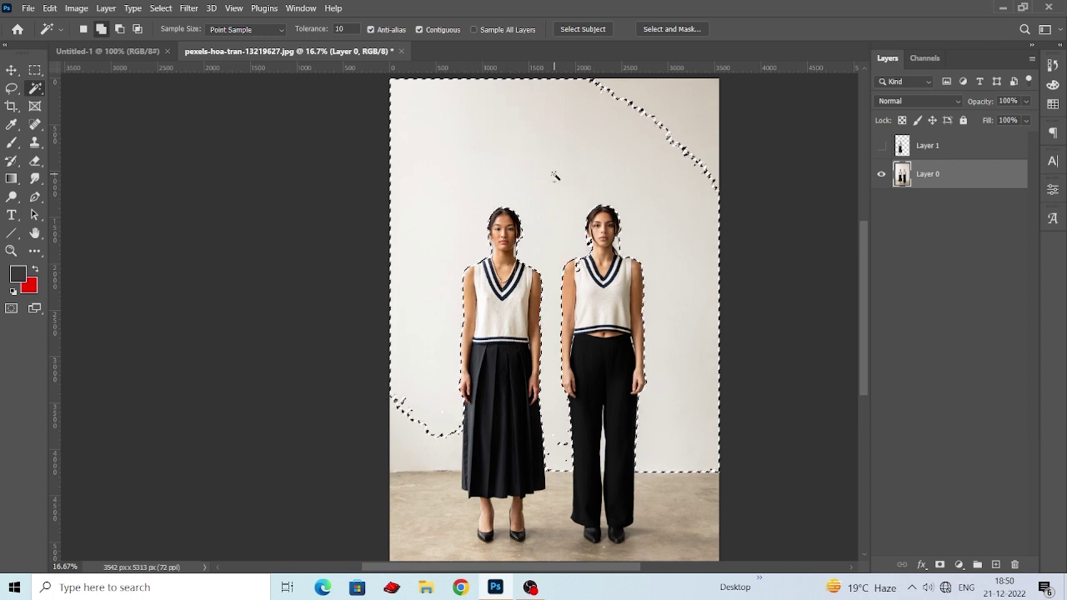
- Examine the edges of the tolerance 10 wall selection around both women and along the floor line
scroll(552, 174, down, 2)
scroll(567, 281, down, 1)
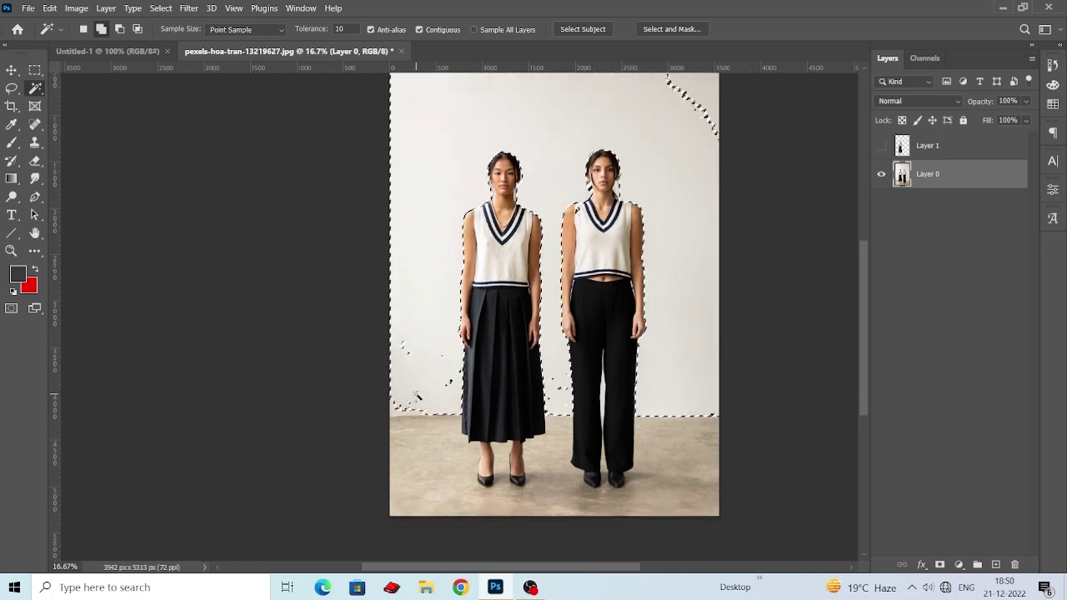
scroll(611, 379, down, 1)
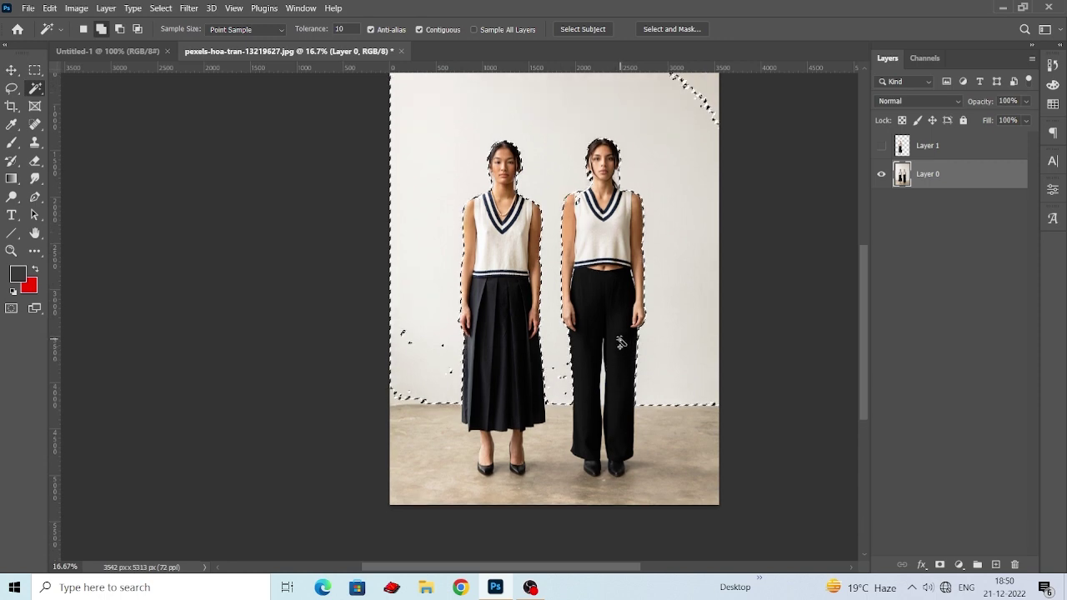
key(ctrl+plus)
key(ctrl+plus)
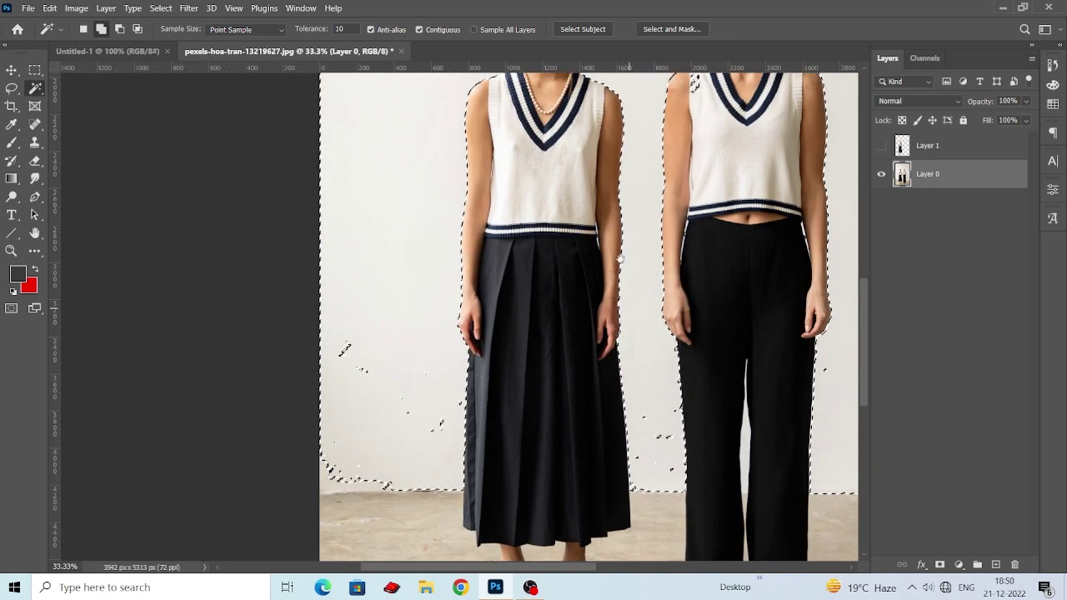
drag(613, 232, 554, 320)
drag(578, 235, 546, 291)
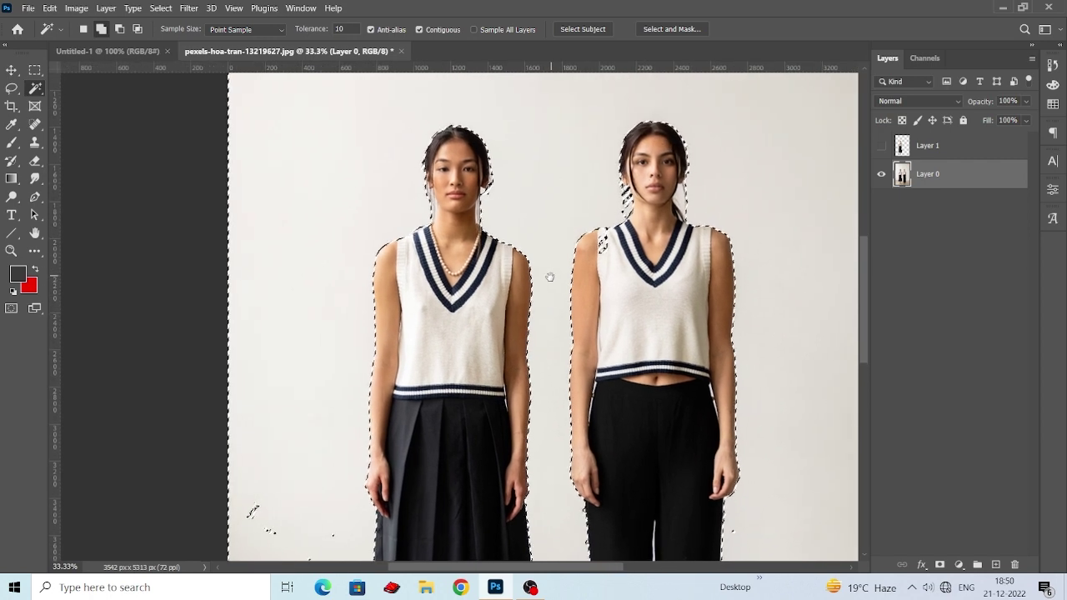
- Sample the wall in the foreground Color Picker to compare its shades, then cancel the picker and clear the wall selection
click(340, 29)
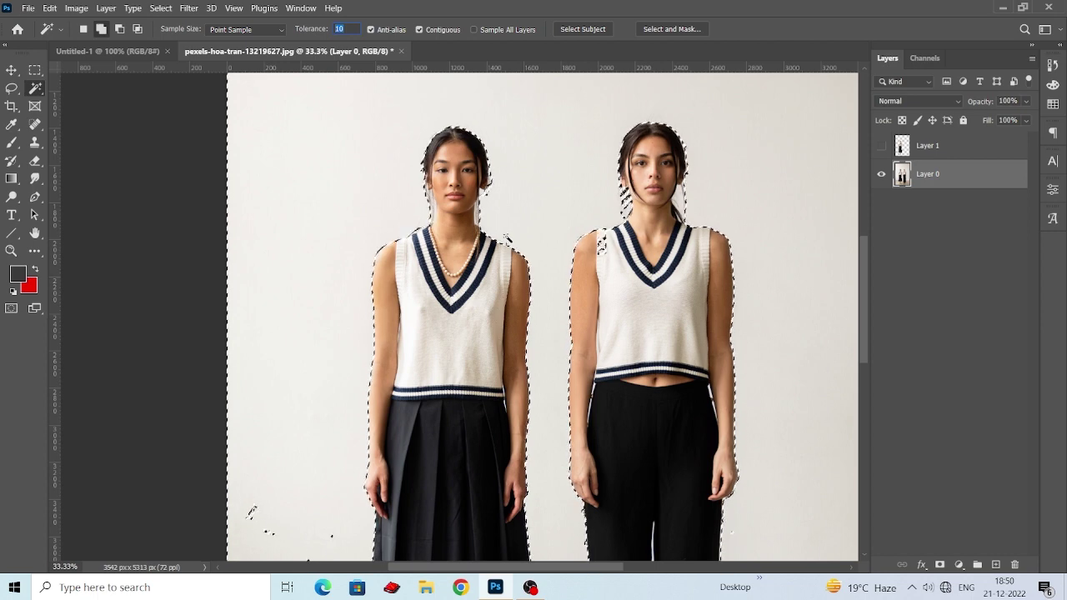
click(19, 274)
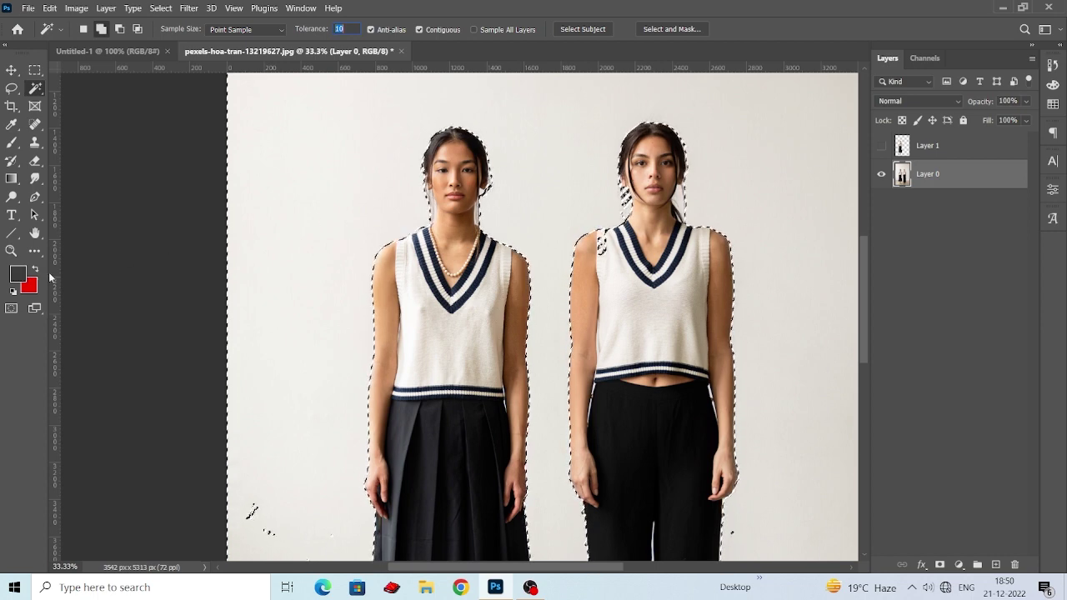
click(280, 218)
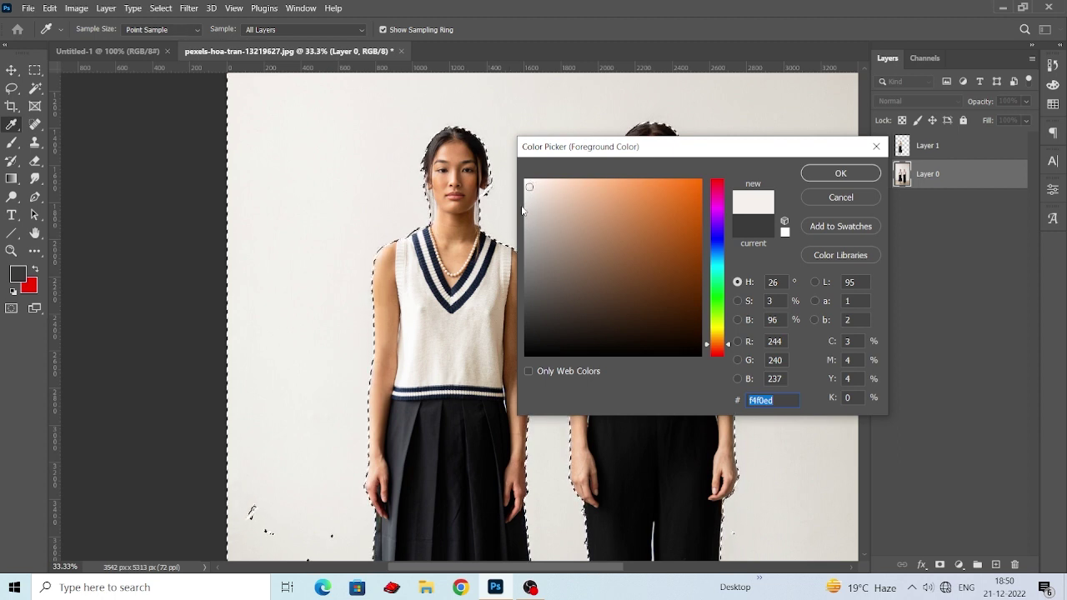
mouse_move(537, 185)
mouse_down()
mouse_move(559, 208)
mouse_move(475, 153)
mouse_move(349, 133)
mouse_up()
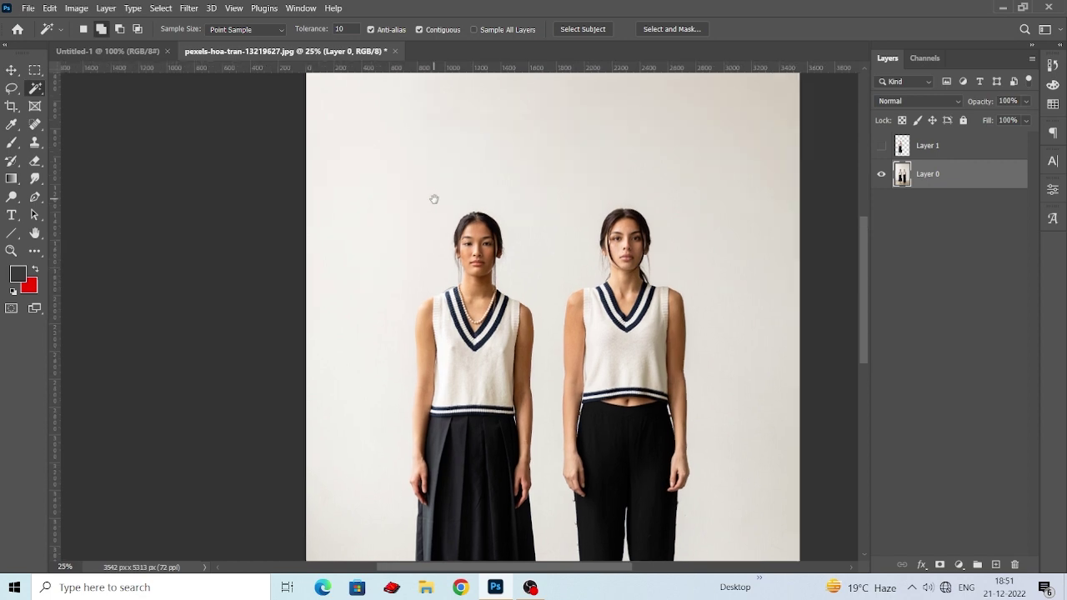
- Open the photo of the woman in the yellow tracksuit from the Help folder
click(28, 9)
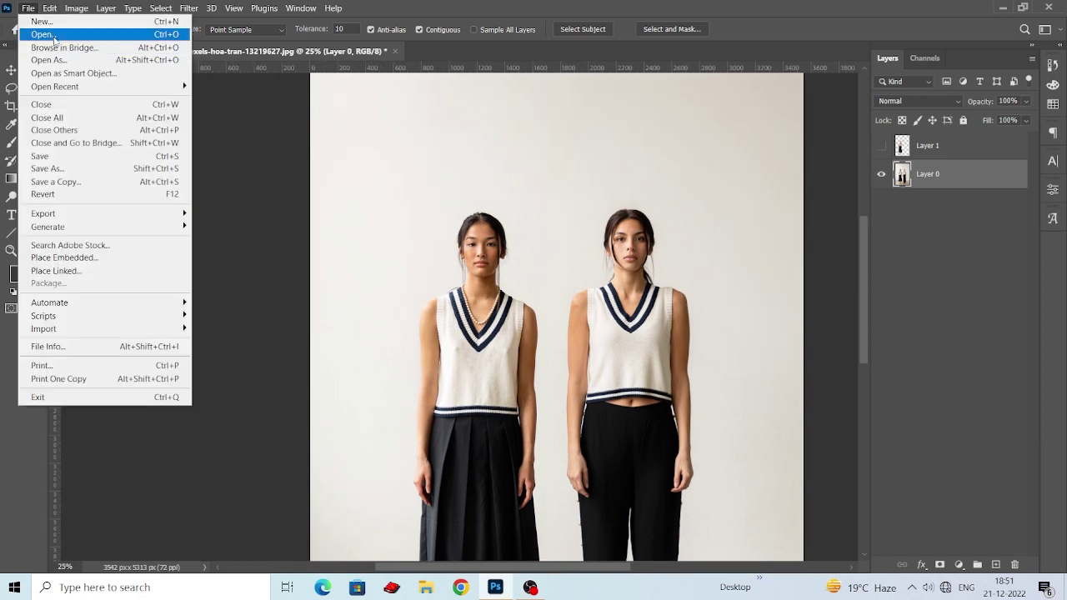
click(53, 36)
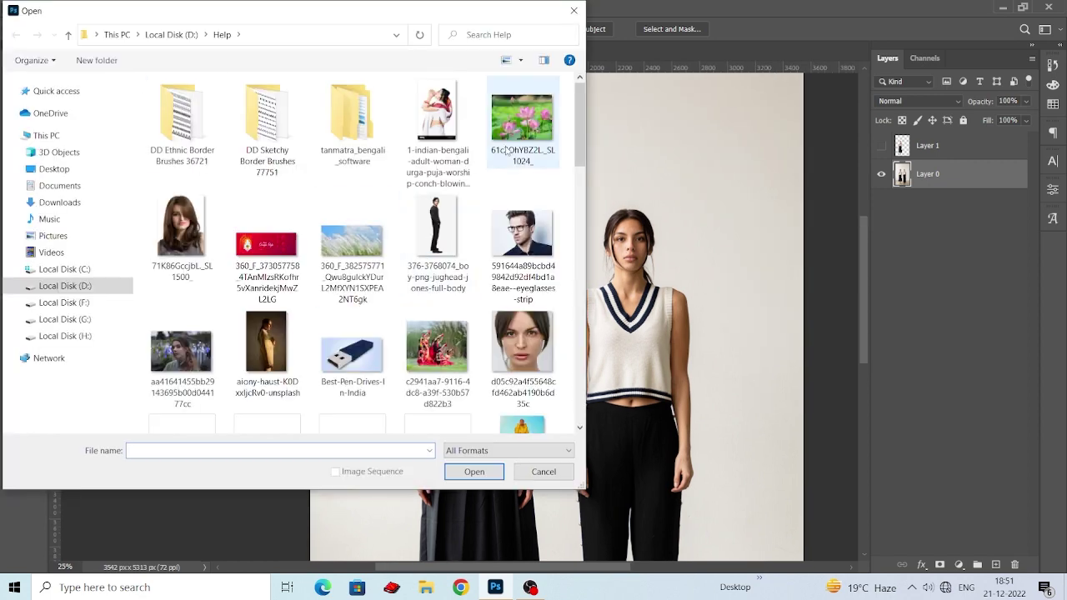
drag(578, 134, 565, 205)
click(522, 171)
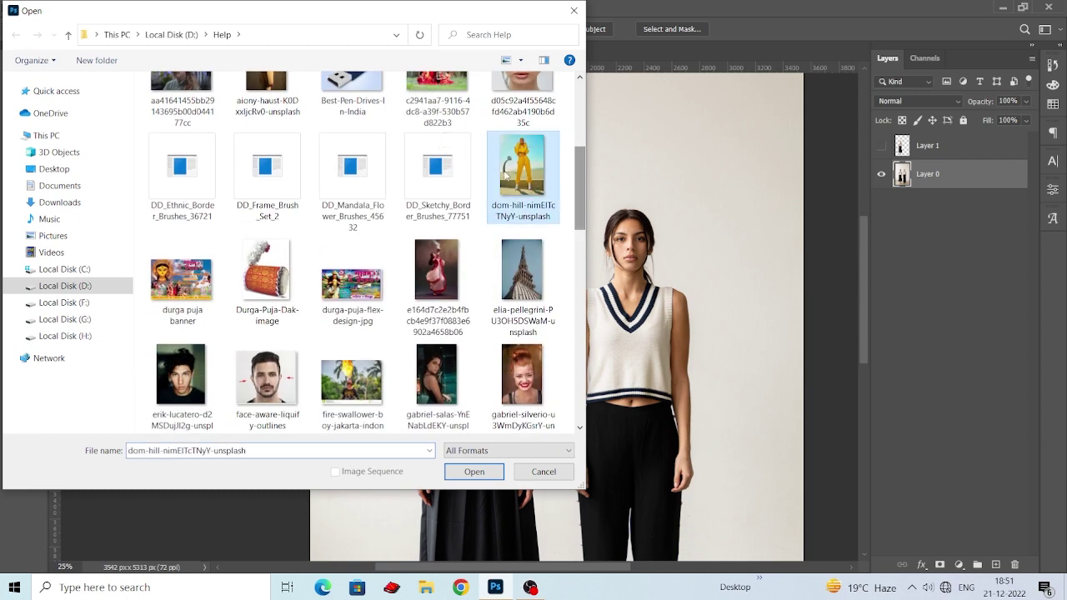
click(471, 471)
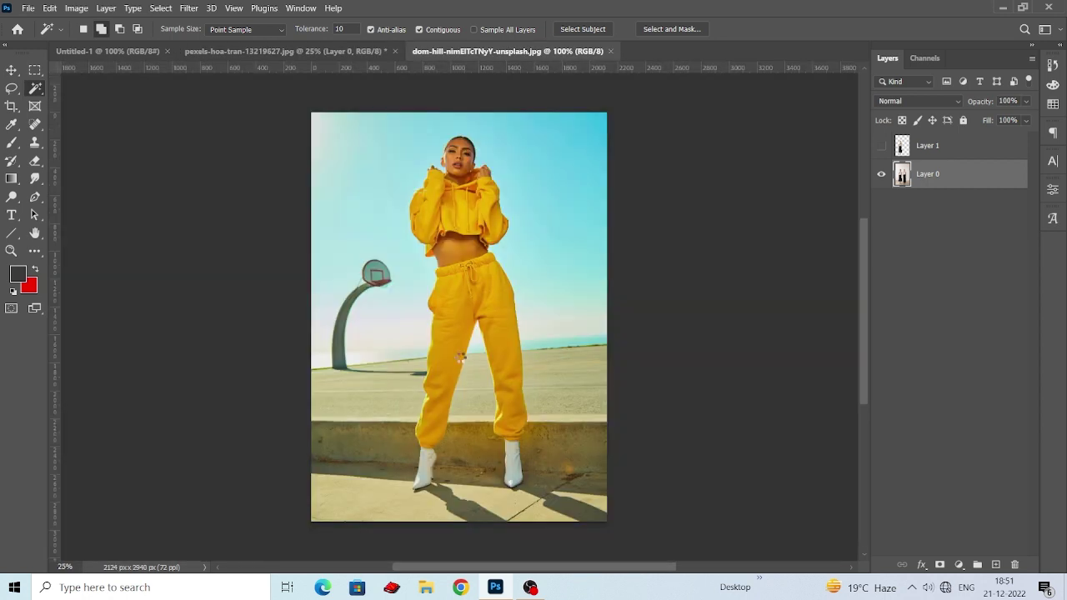
- Select part of the upper-right sky with the Magic Wand at tolerance 10 and unlock the Background layer
scroll(507, 336, up, 3)
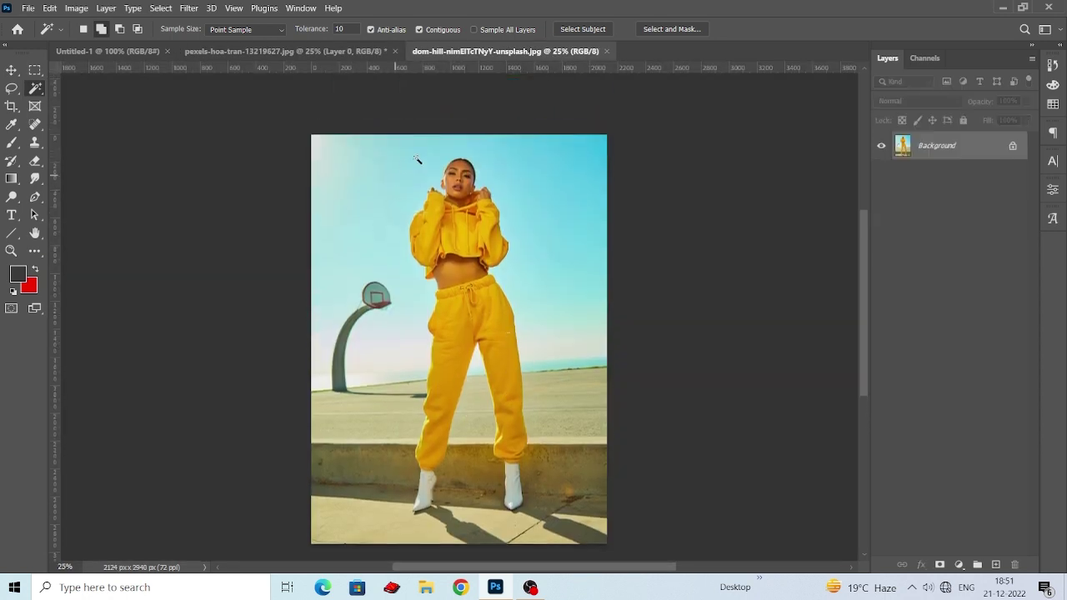
click(556, 178)
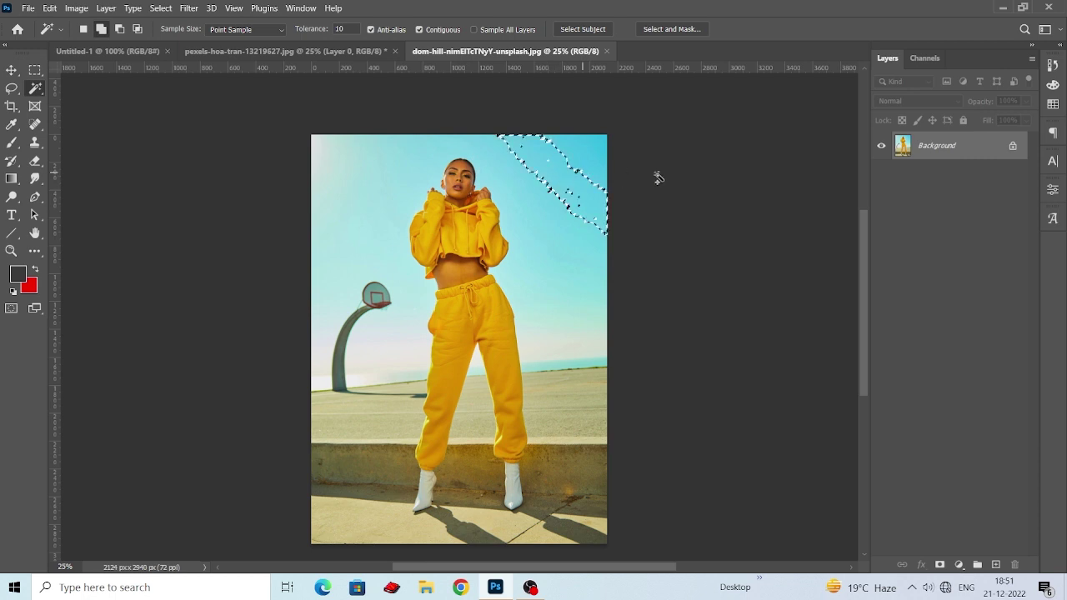
click(1013, 147)
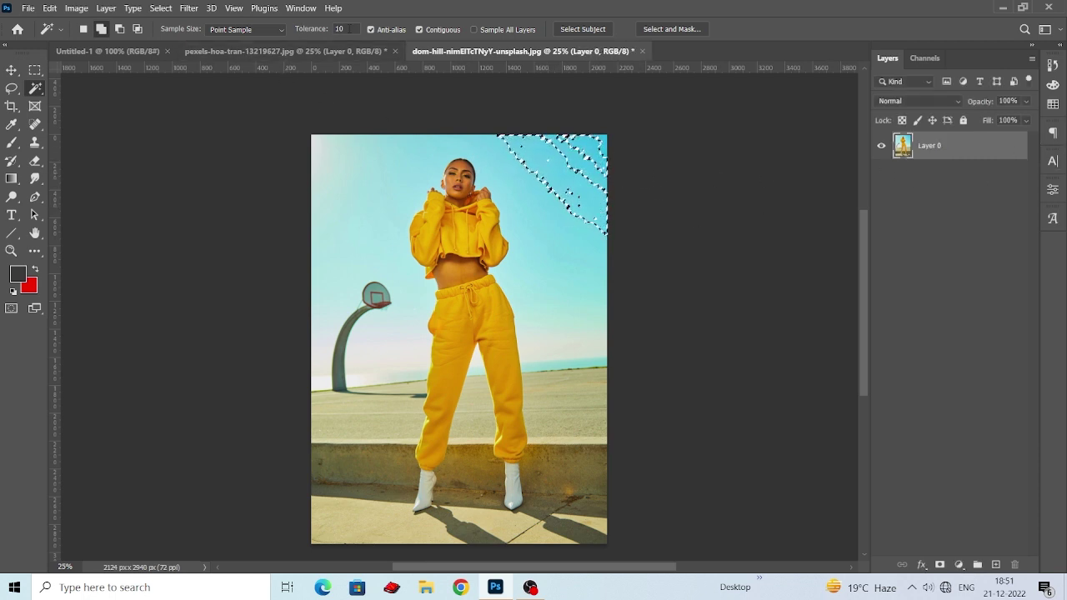
- Set the Magic Wand tolerance to 30 and extend the selection over the sky right of the woman down to the horizon
key(Return)
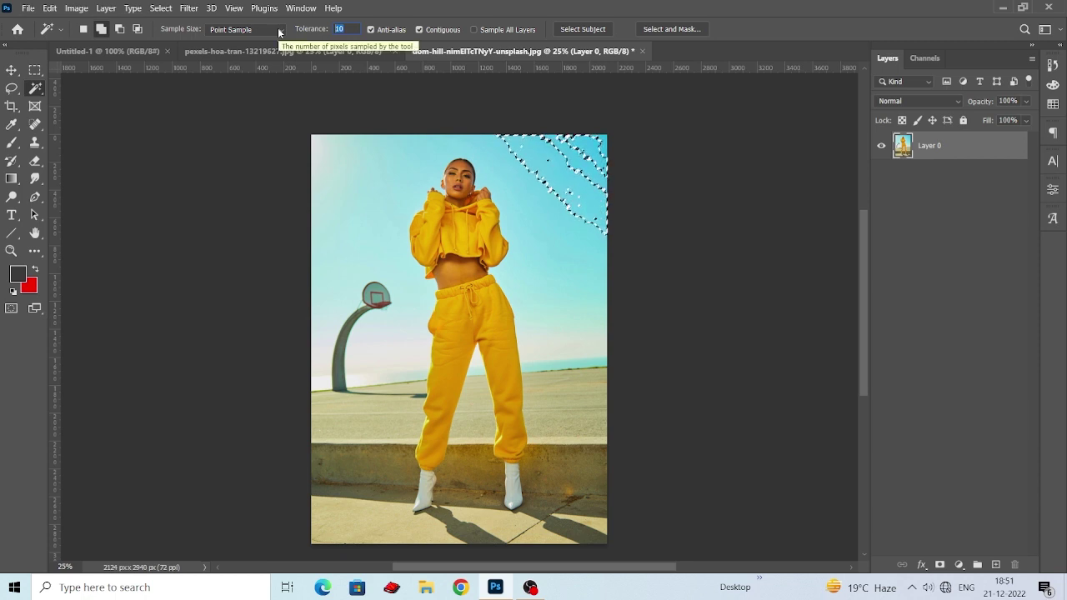
text(3)
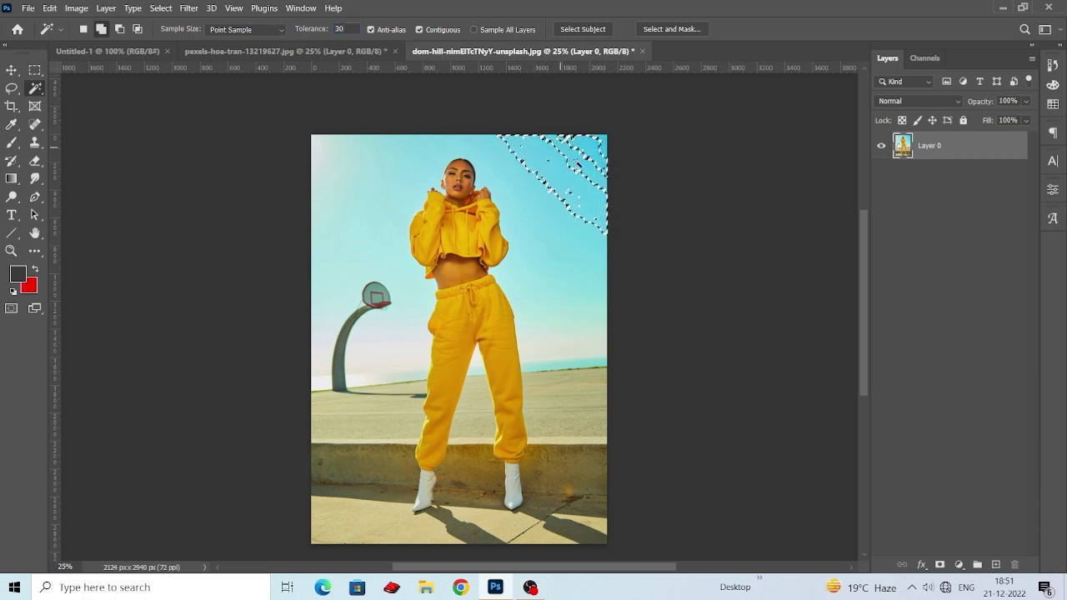
click(574, 230)
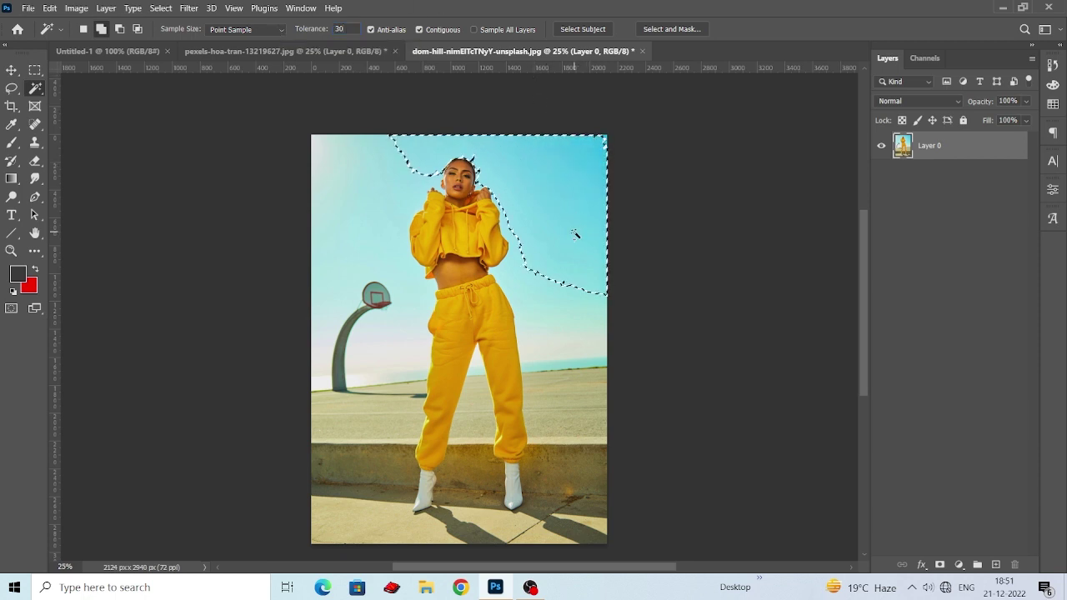
click(560, 330)
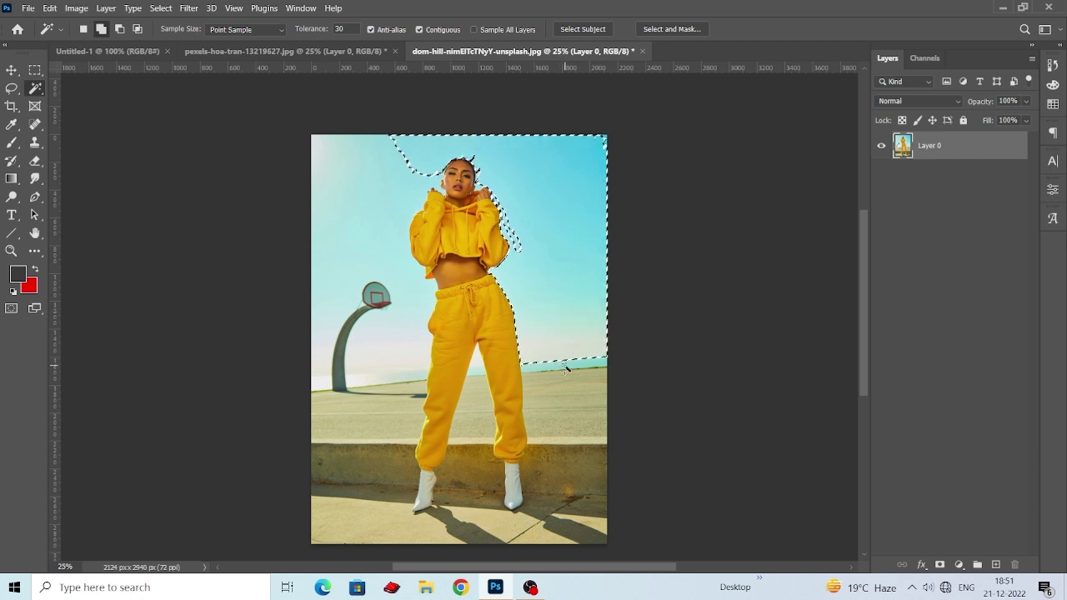
click(559, 363)
click(550, 364)
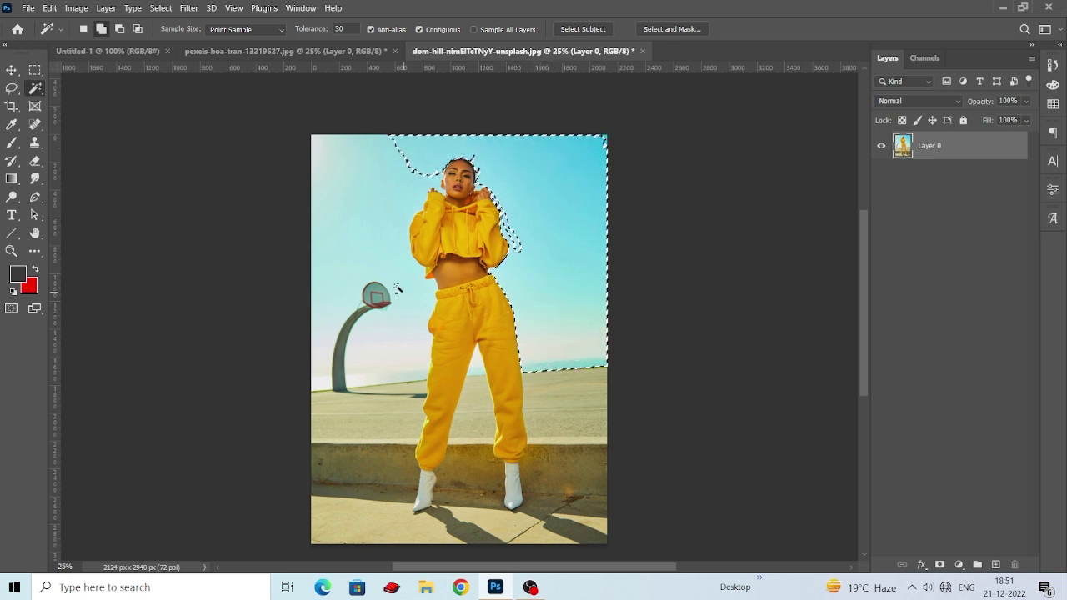
- Add the sky on the image's left side, the patches around the basketball pole, and the gaps beside the woman's sleeve to the selection
click(327, 148)
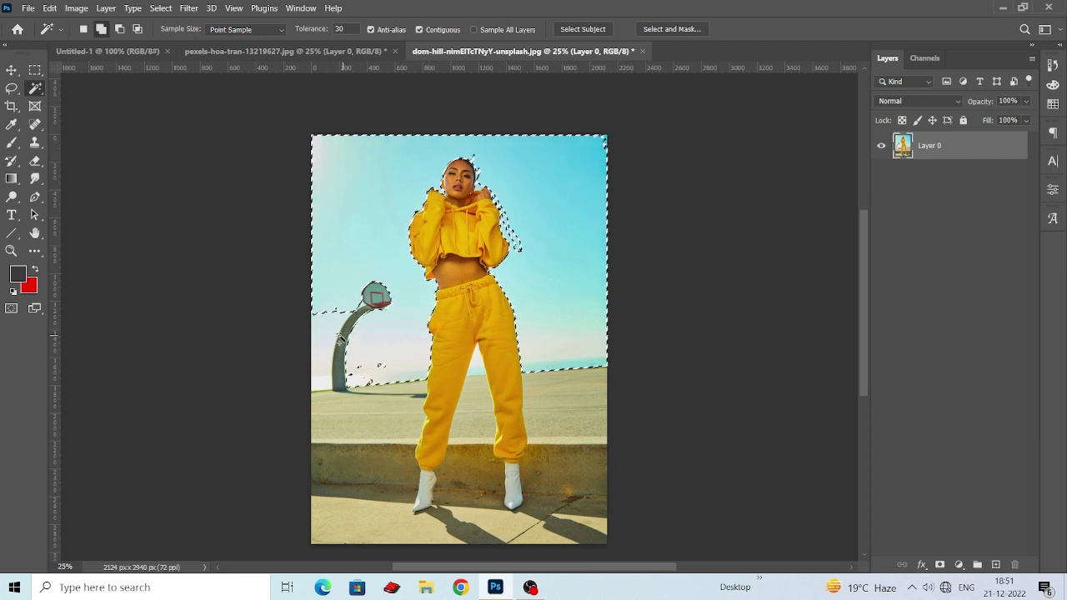
click(333, 355)
click(321, 379)
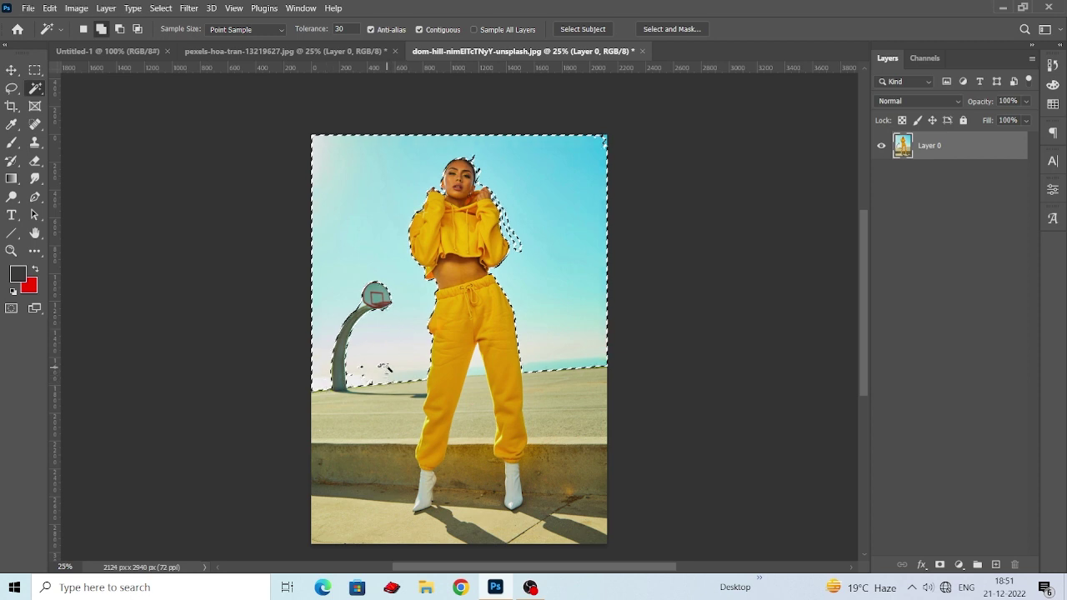
click(384, 366)
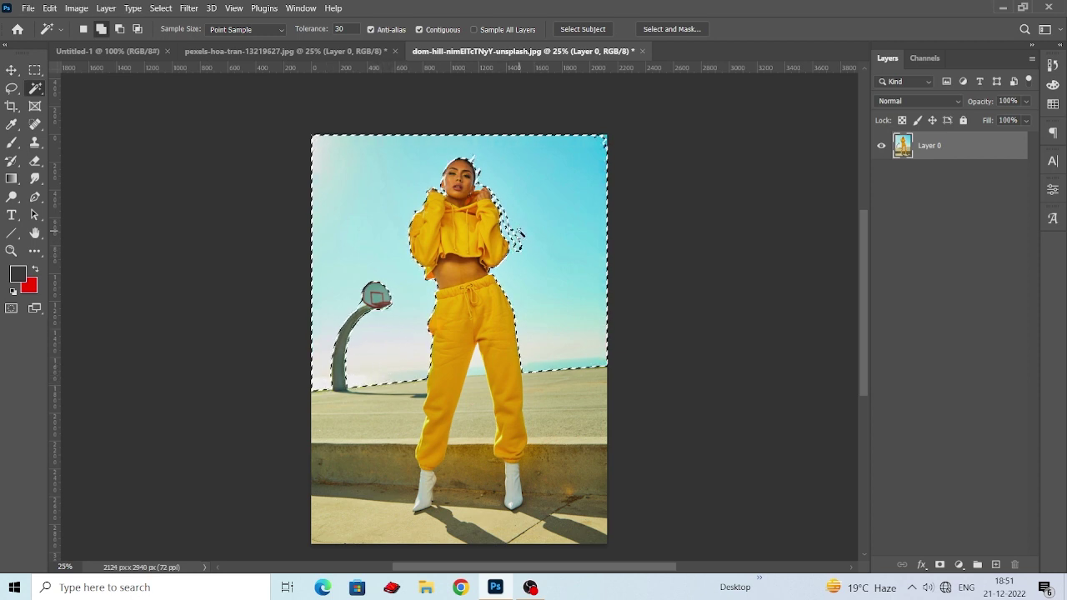
click(517, 244)
scroll(525, 192, up, 1)
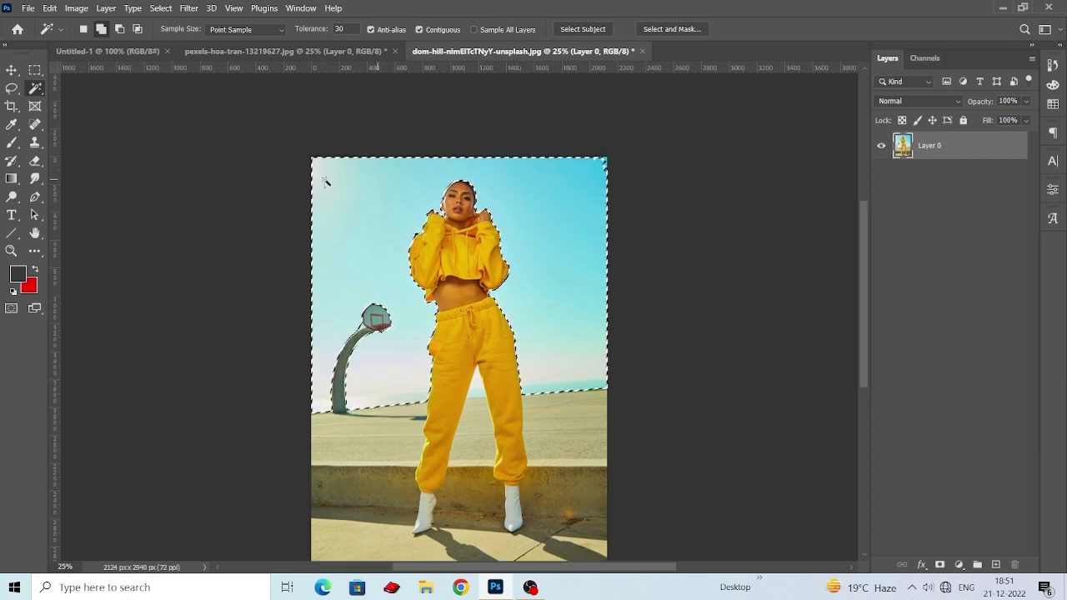
- Delete the selected sky from Layer 0 and deselect
scroll(324, 182, down, 1)
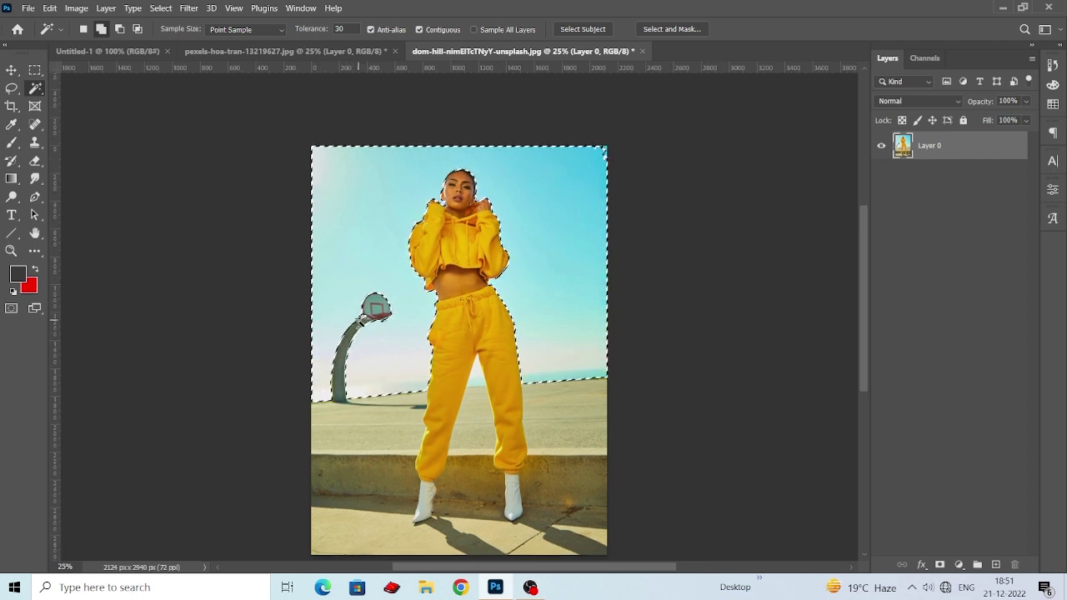
scroll(400, 245, down, 1)
scroll(401, 244, up, 1)
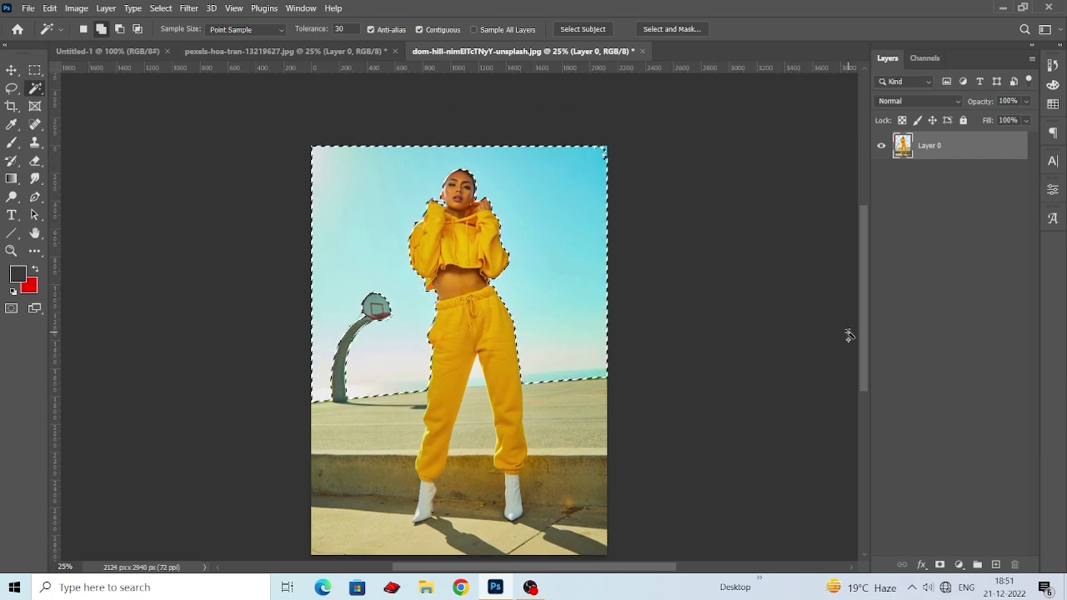
key(Delete)
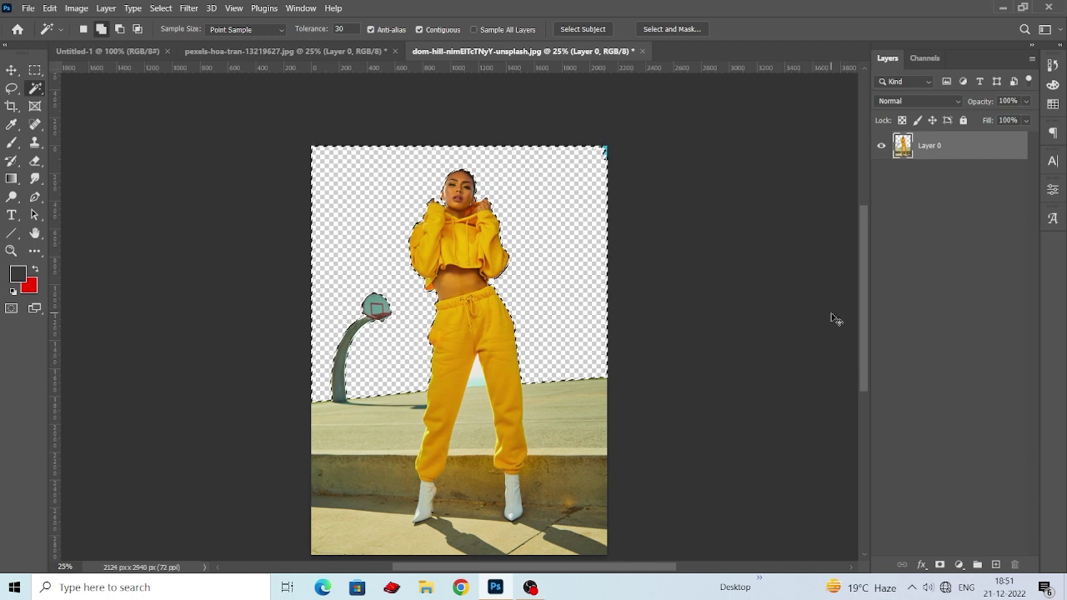
key(ctrl+d)
scroll(816, 301, down, 1)
scroll(816, 300, up, 1)
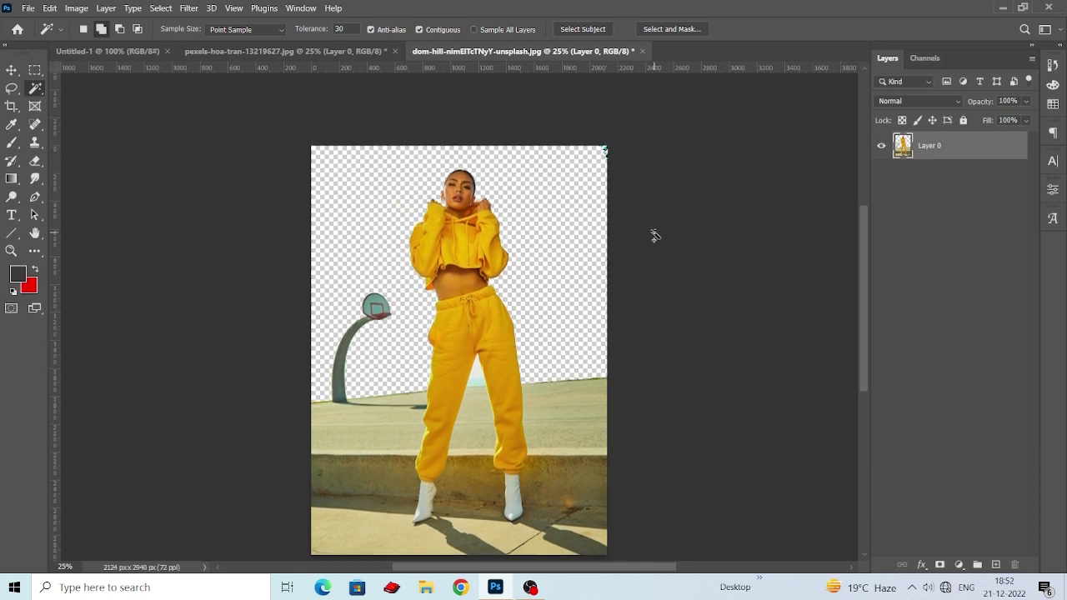
- Lasso the leftover bit of sky in the image's upper-right corner, delete it, and deselect
click(12, 87)
mouse_move(617, 179)
mouse_down()
mouse_move(613, 150)
mouse_move(625, 165)
mouse_move(616, 193)
mouse_move(575, 155)
mouse_up()
key(Delete)
click(520, 231)
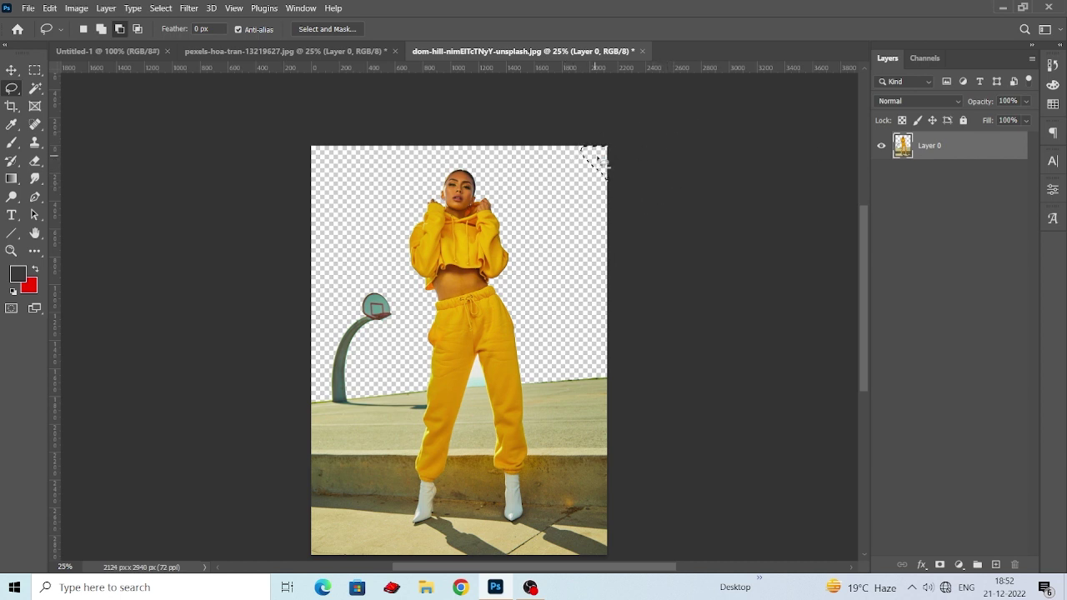
key(ctrl+d)
scroll(602, 152, down, 1)
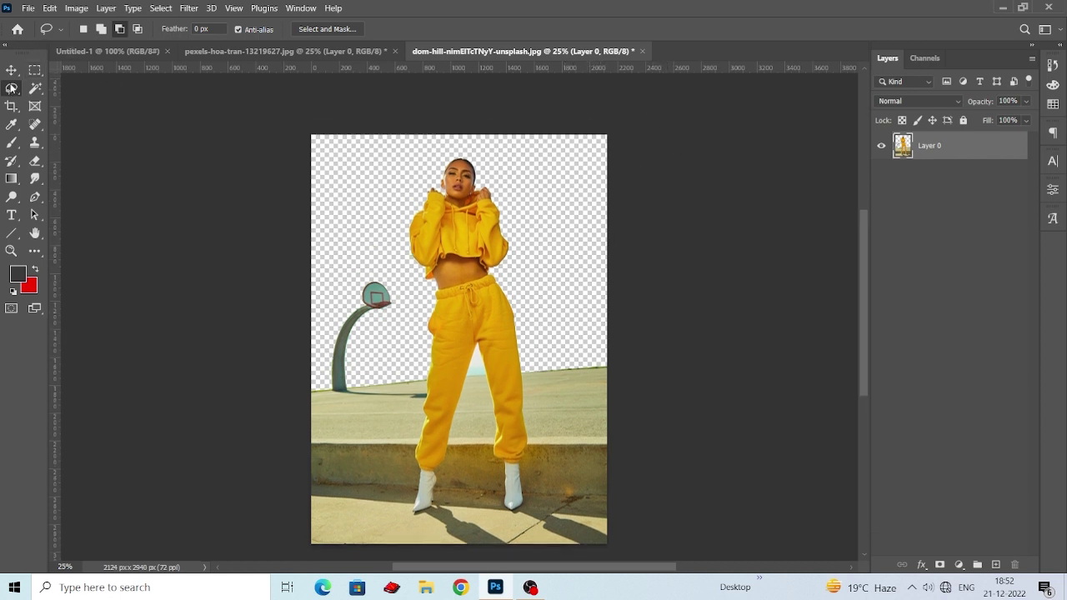
- Make Layer 0 active again and remove the leftover sky between the woman's legs with the Magic Wand
key(v)
click(335, 182)
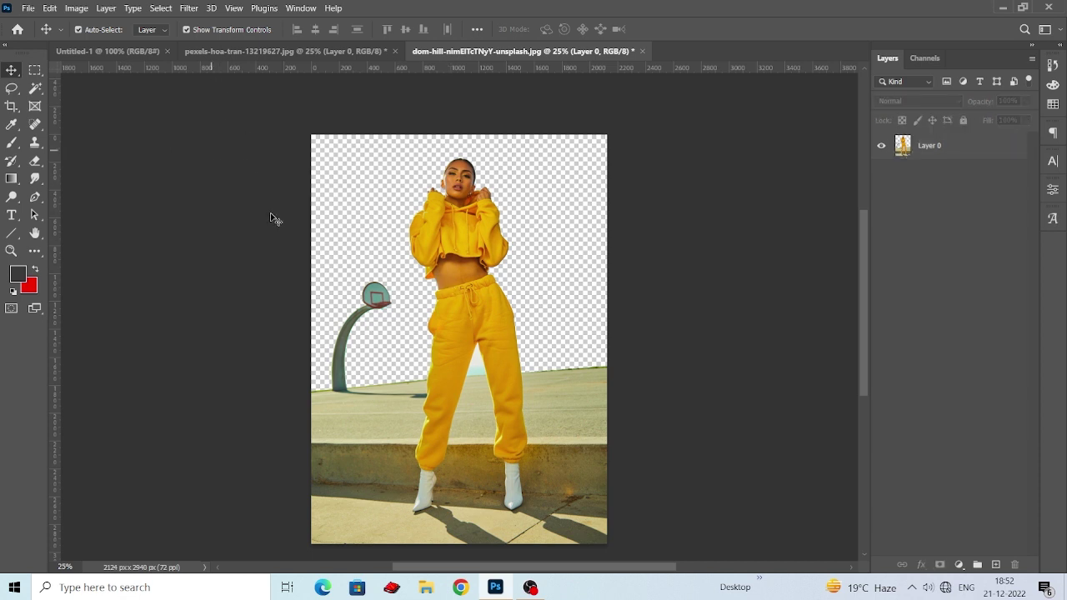
click(926, 154)
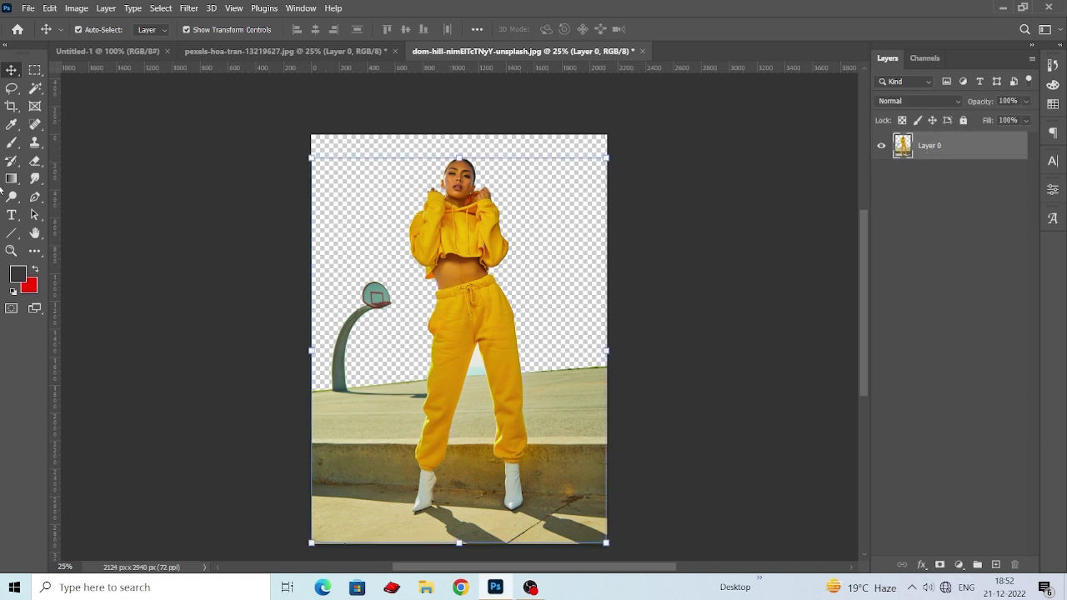
click(35, 87)
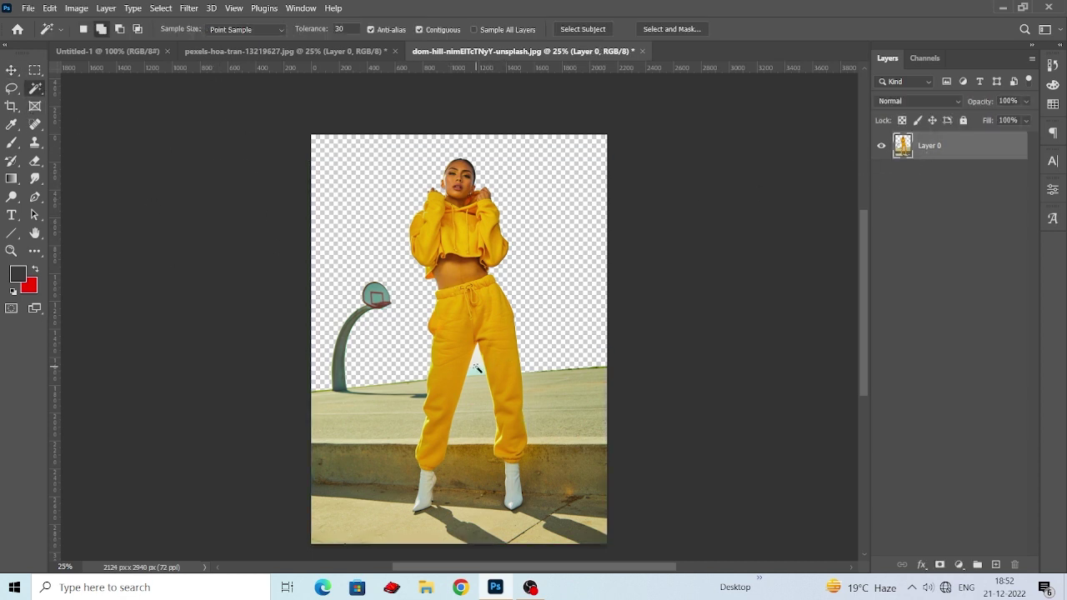
key(Delete)
drag(469, 348, 463, 306)
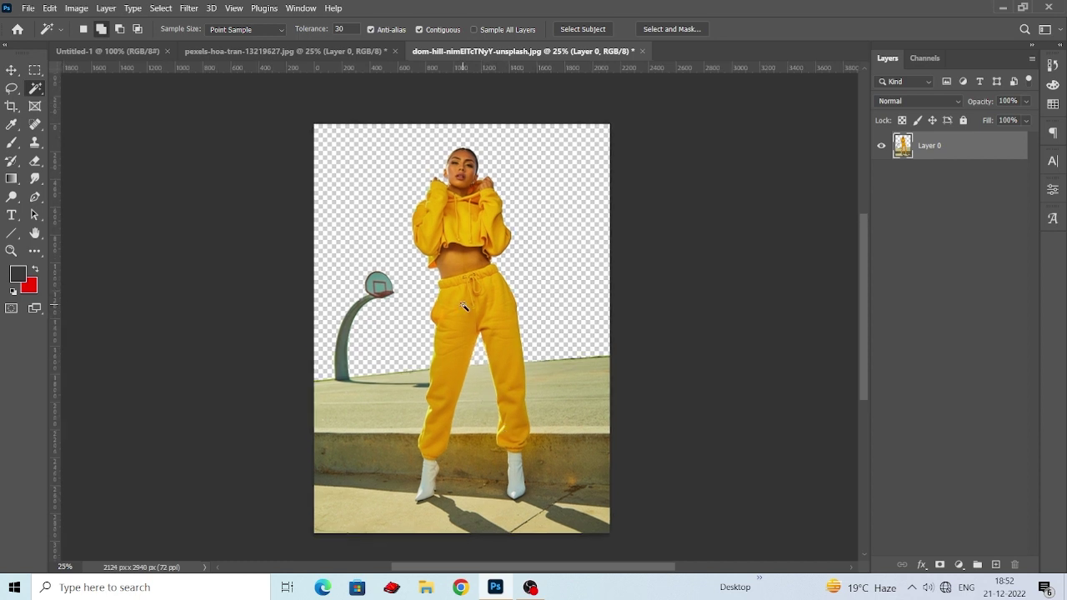
- Open the Untitled-1 image with the three sky pictures from the Desktop folder
click(29, 9)
click(50, 33)
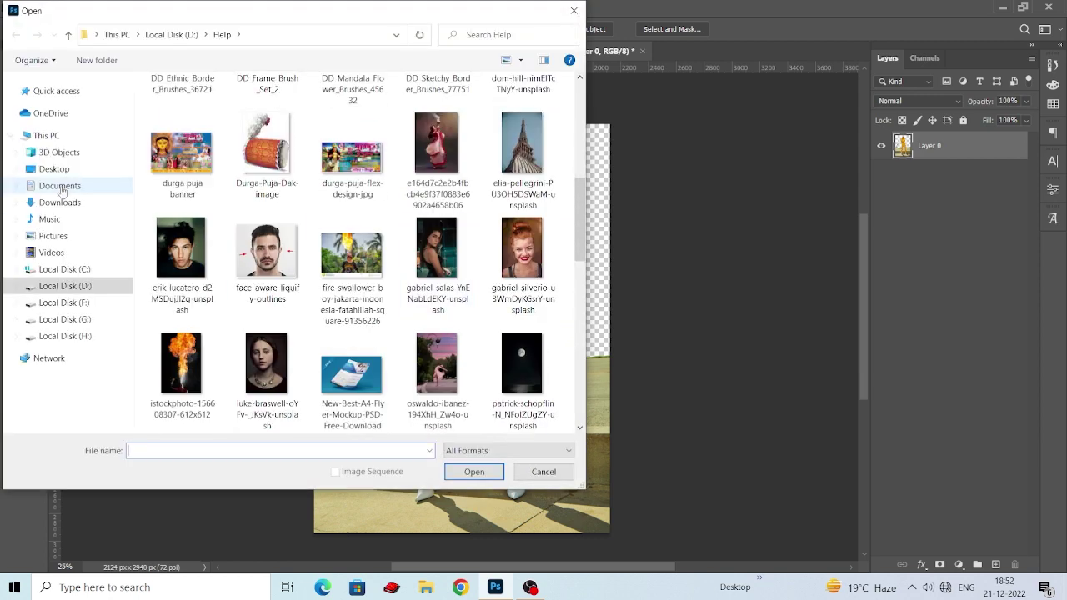
click(54, 169)
key(Down)
key(Down)
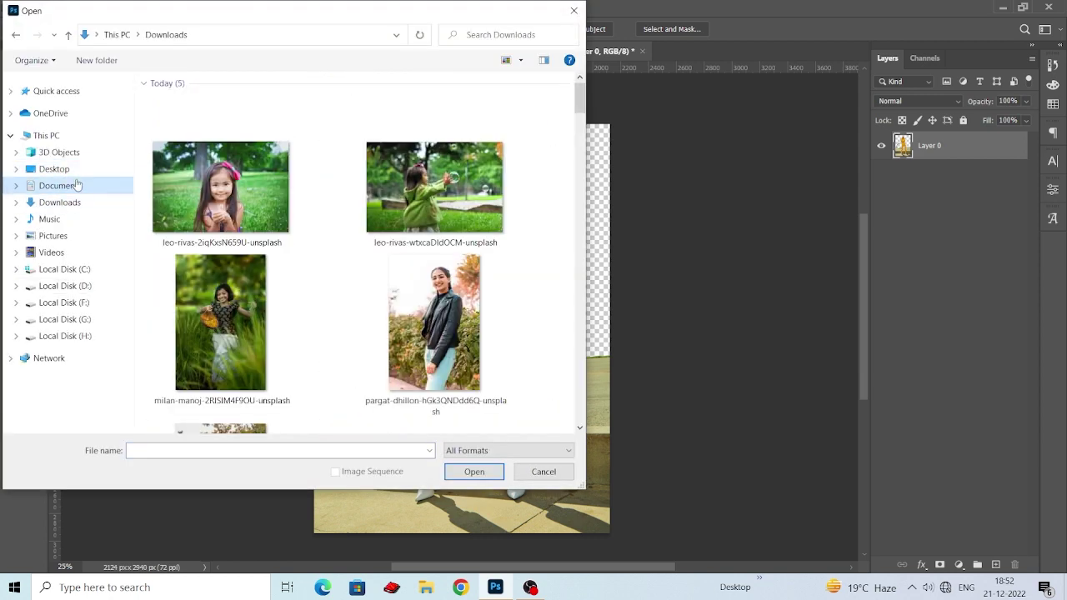
key(Up)
key(Up)
drag(577, 169, 568, 390)
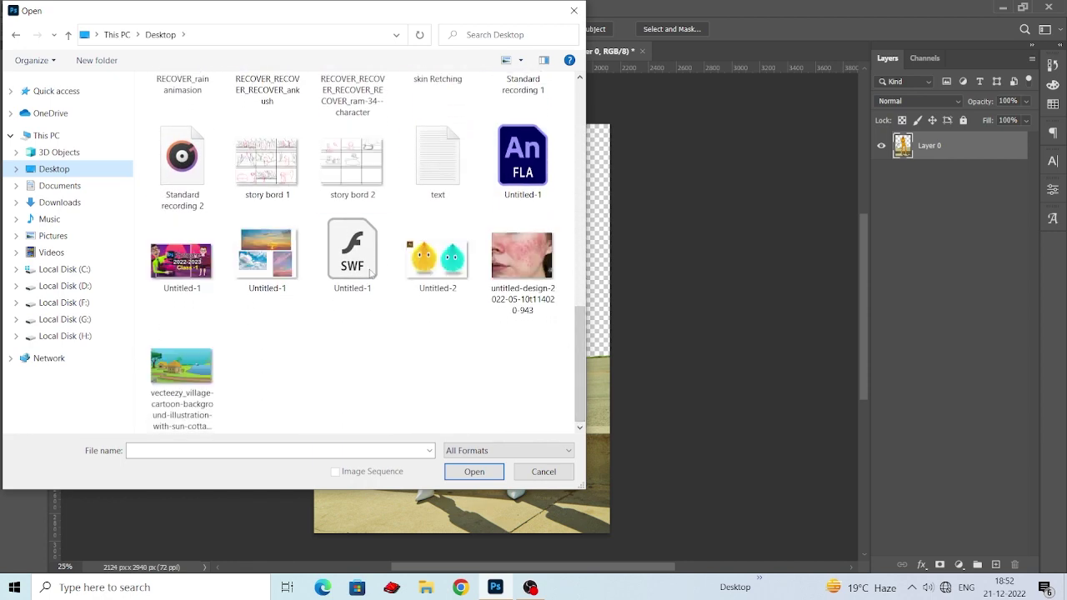
click(281, 274)
click(474, 469)
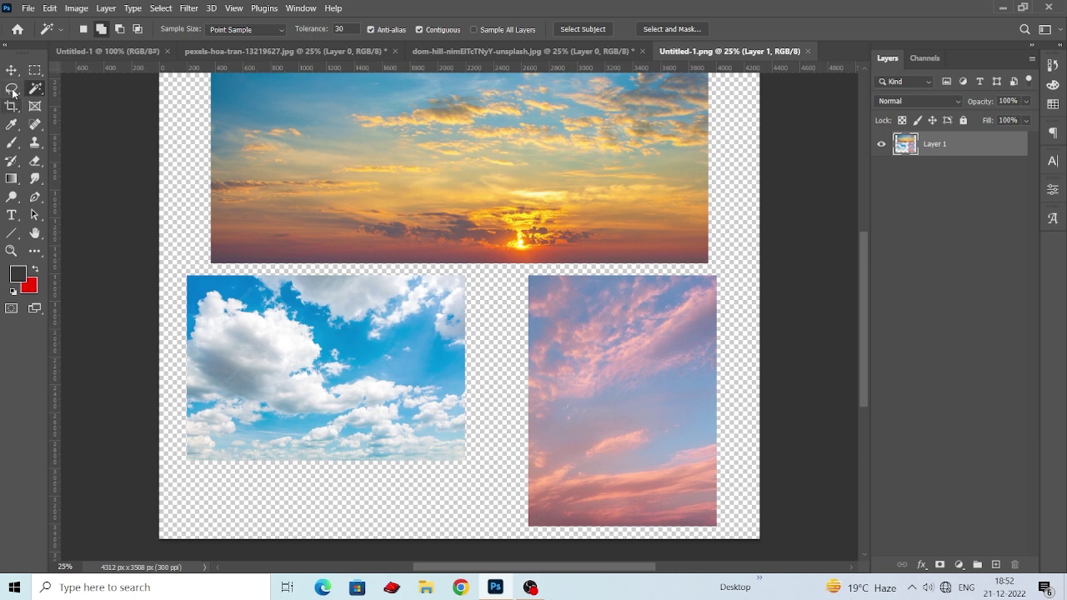
- Draw a freehand Lasso selection around the blue cloudy sky picture in Untitled-1.png
click(12, 88)
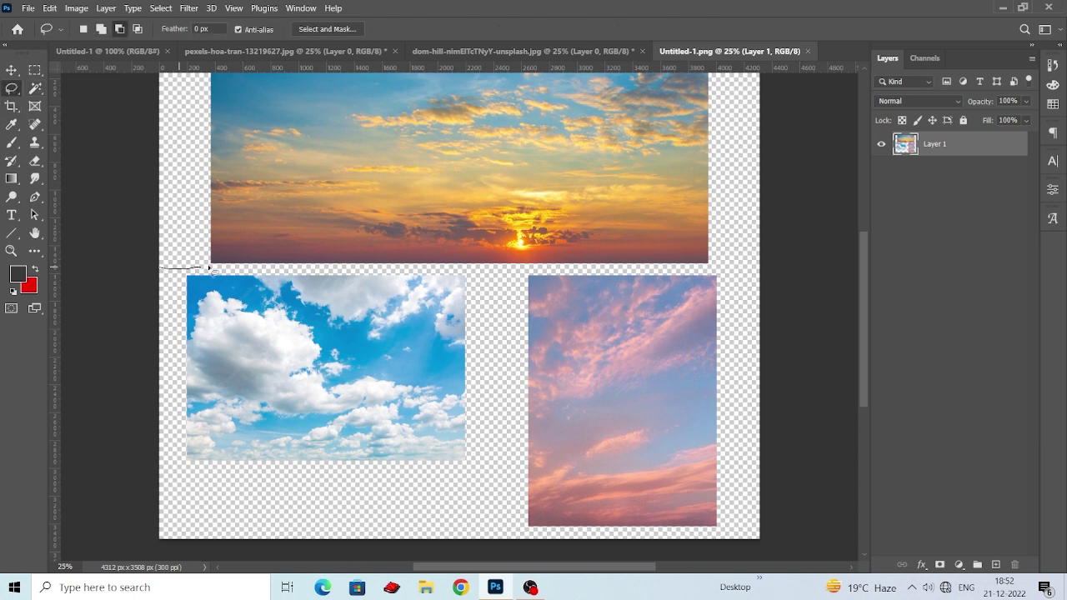
drag(209, 267, 313, 268)
click(168, 275)
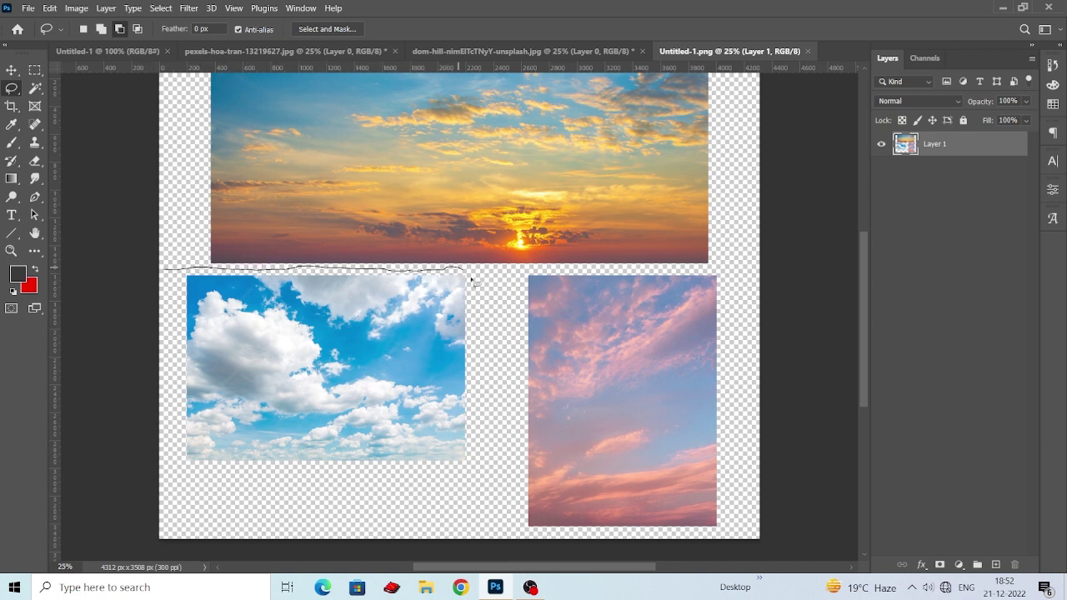
drag(493, 358, 491, 503)
drag(390, 574, 137, 484)
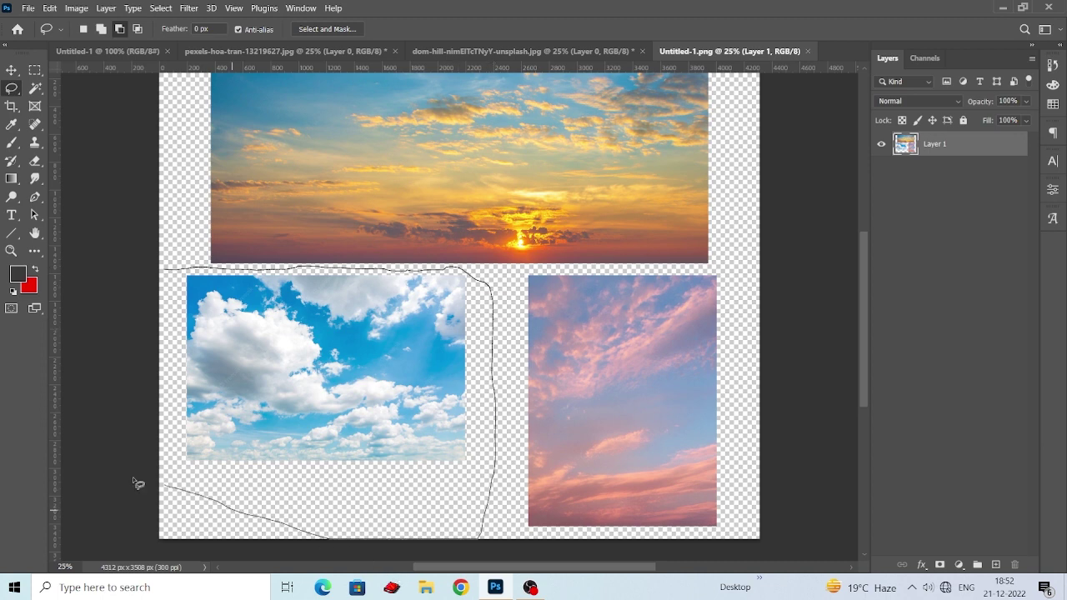
drag(170, 266, 167, 267)
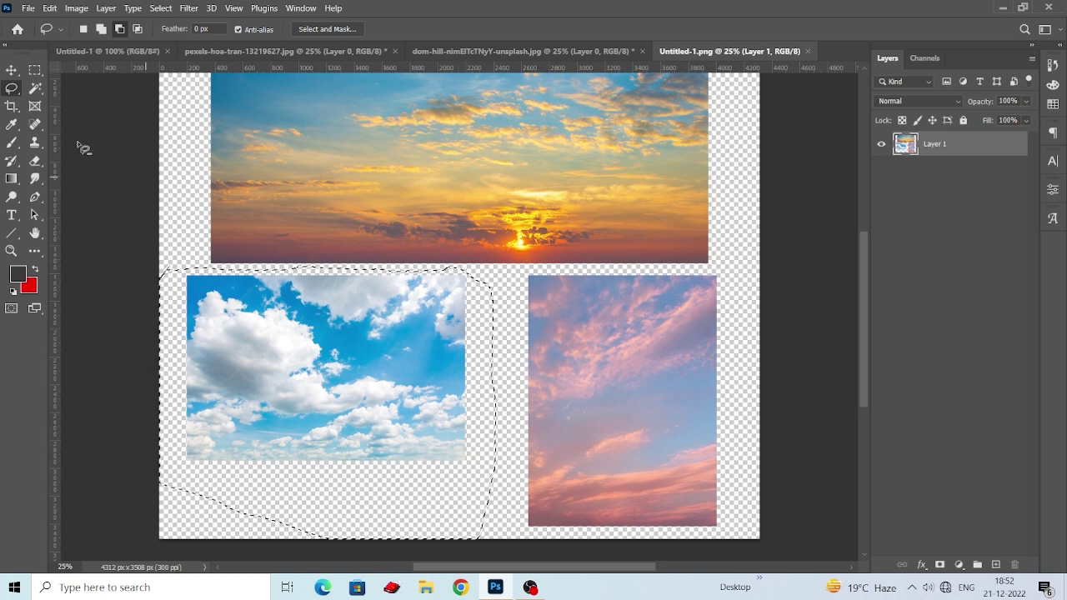
- Move the selected cloudy sky into the dom-hill document, placing it over the upper part of the photo
click(12, 70)
mouse_move(280, 256)
mouse_down()
mouse_move(144, 189)
mouse_move(166, 59)
mouse_move(138, 61)
mouse_up()
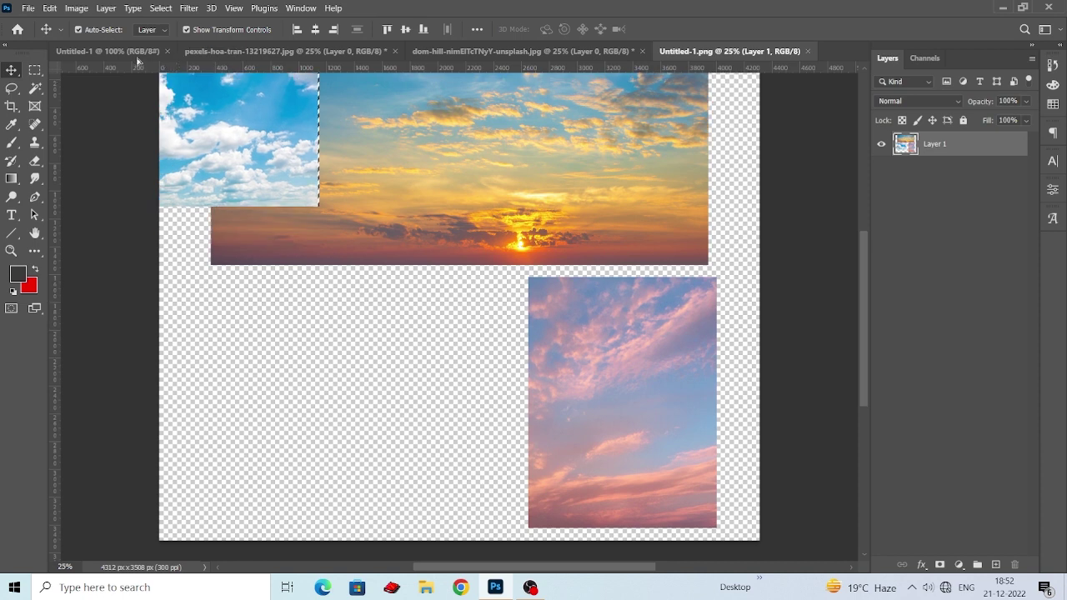
click(229, 50)
click(493, 51)
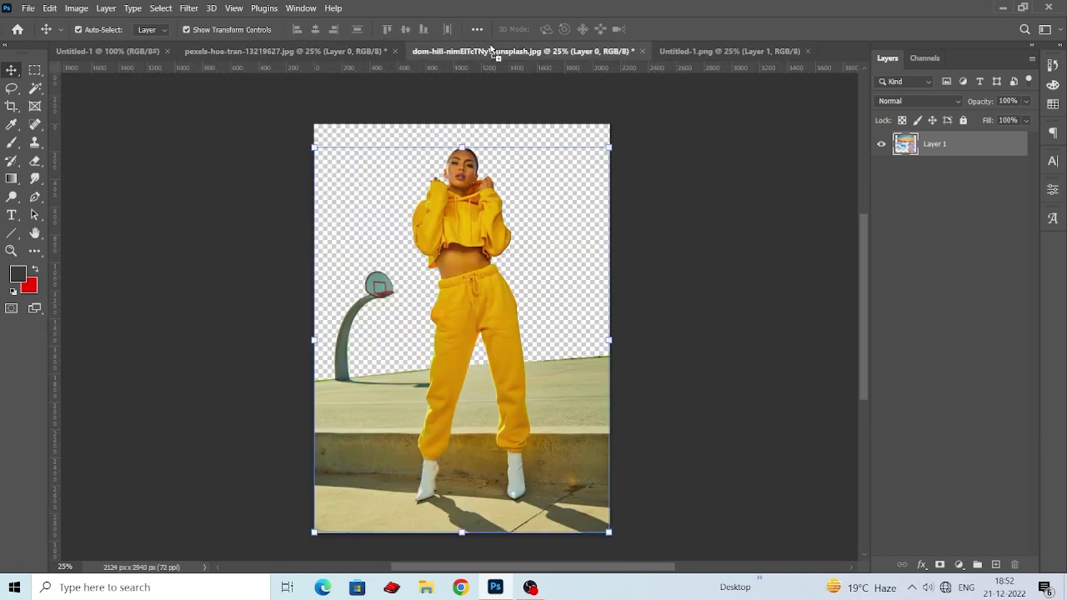
key(ctrl+v)
drag(453, 205, 381, 228)
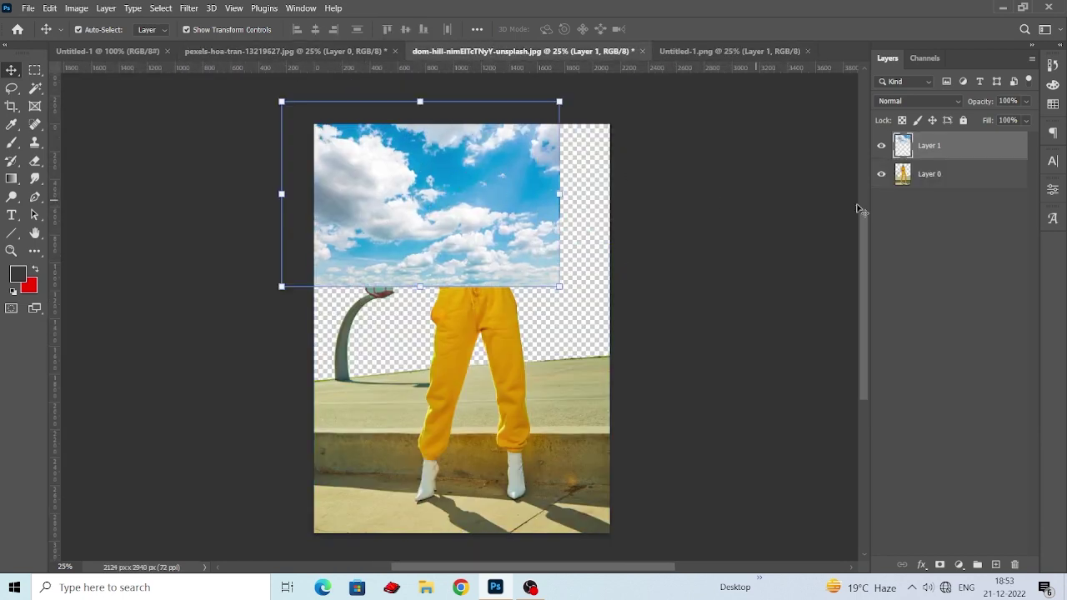
- Place Layer 1 below Layer 0 and scale the sky to about 155.57% so it fills the transparent area
drag(963, 149, 961, 196)
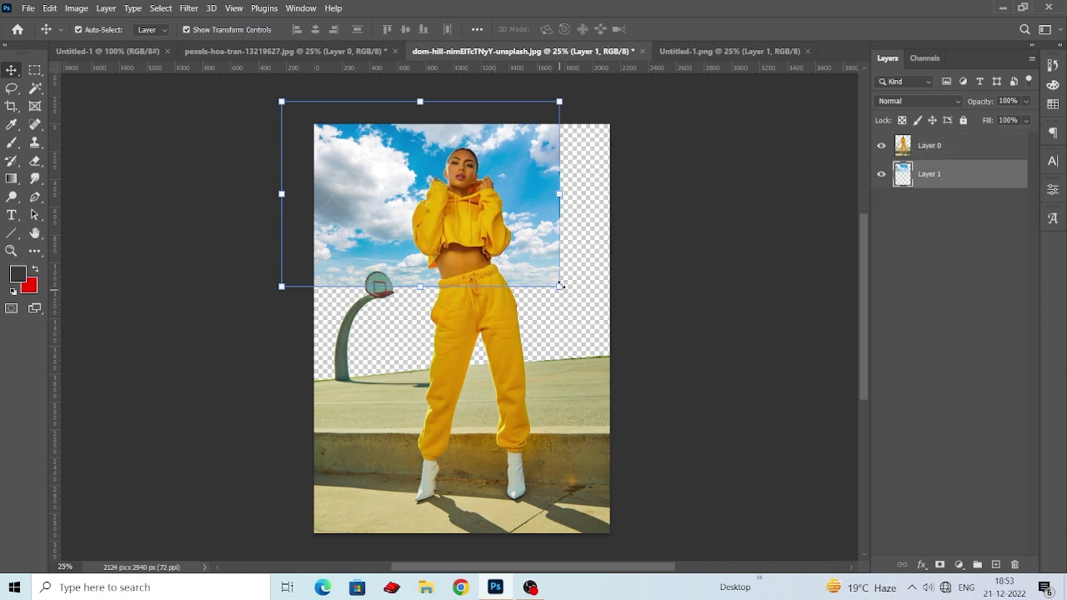
drag(561, 285, 726, 370)
mouse_move(588, 309)
mouse_down()
mouse_move(578, 286)
mouse_move(579, 303)
mouse_up()
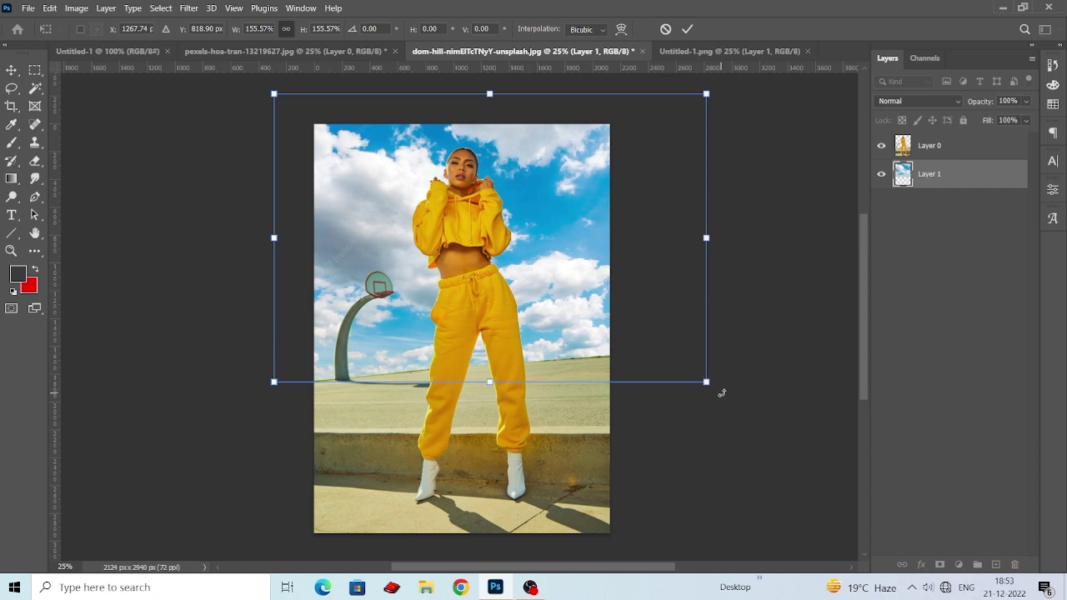
- Rotate the sky about -5.94 degrees to follow the sloping horizon, nudge it slightly upward, and apply the transform
drag(722, 392, 737, 367)
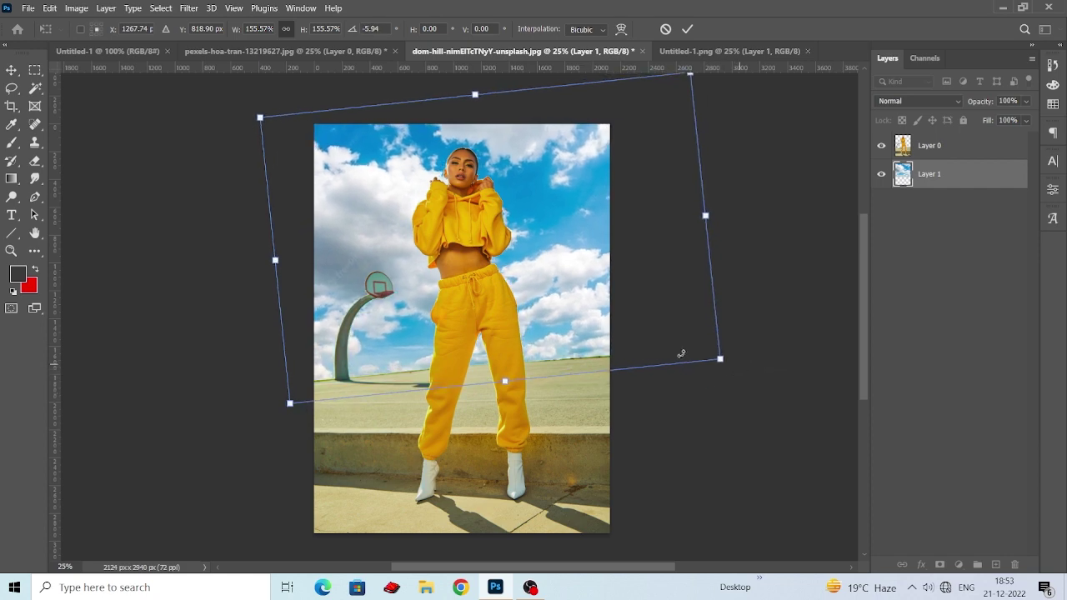
drag(602, 306, 603, 302)
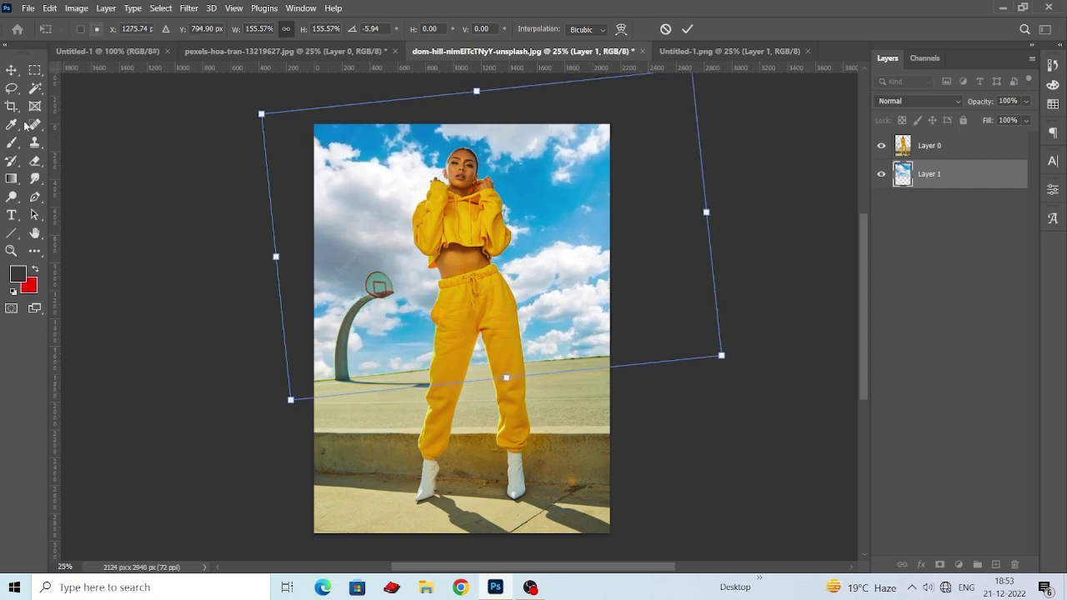
click(12, 70)
click(269, 200)
scroll(586, 292, down, 1)
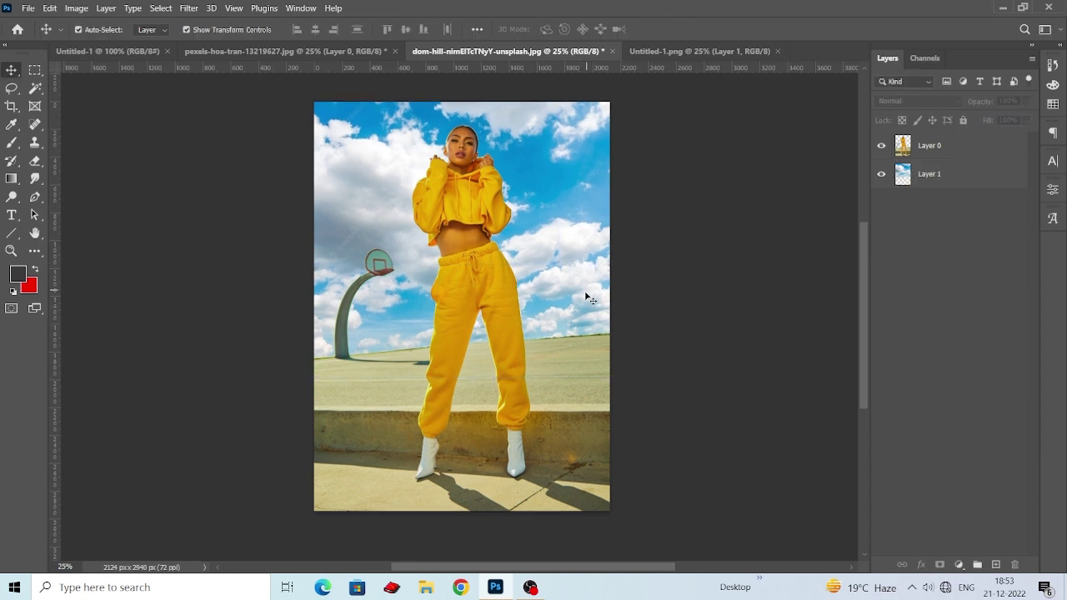
drag(567, 325, 553, 288)
drag(465, 287, 480, 277)
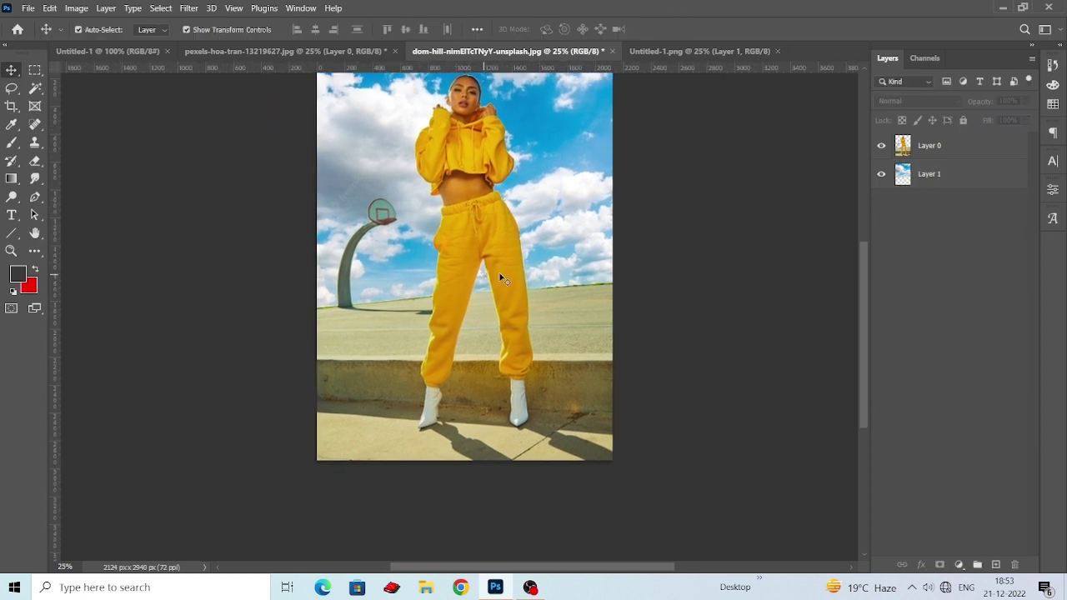
drag(546, 233, 503, 252)
drag(434, 252, 488, 250)
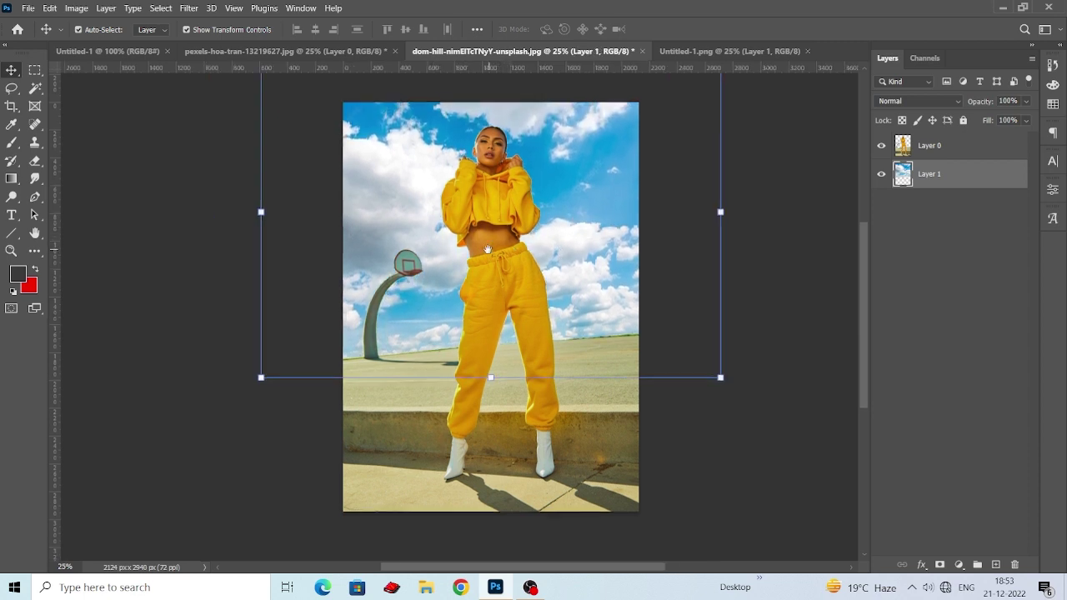
click(182, 192)
scroll(279, 200, down, 1)
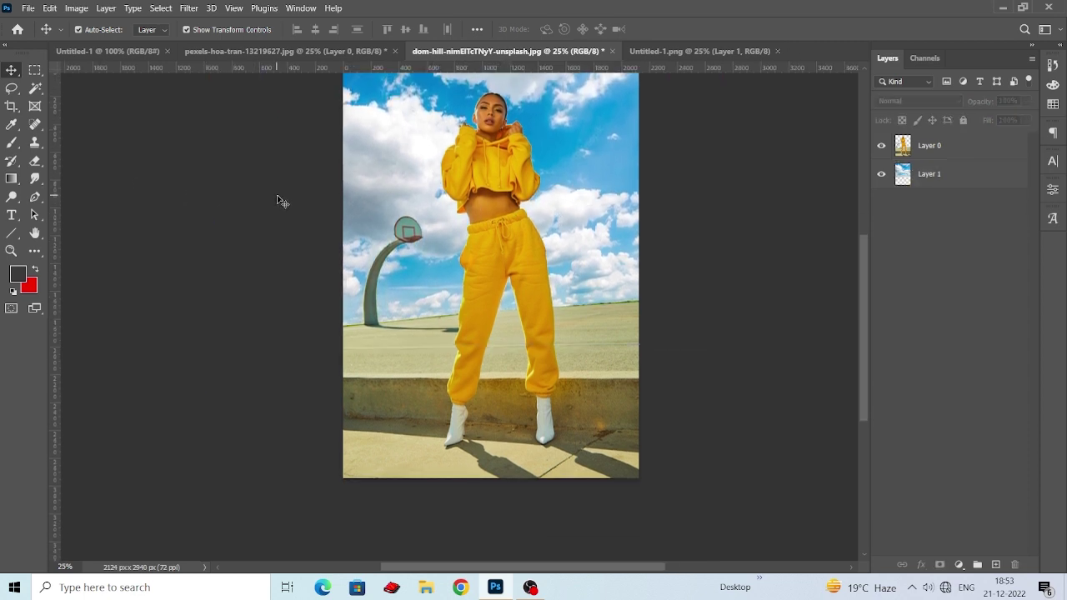
scroll(279, 200, up, 1)
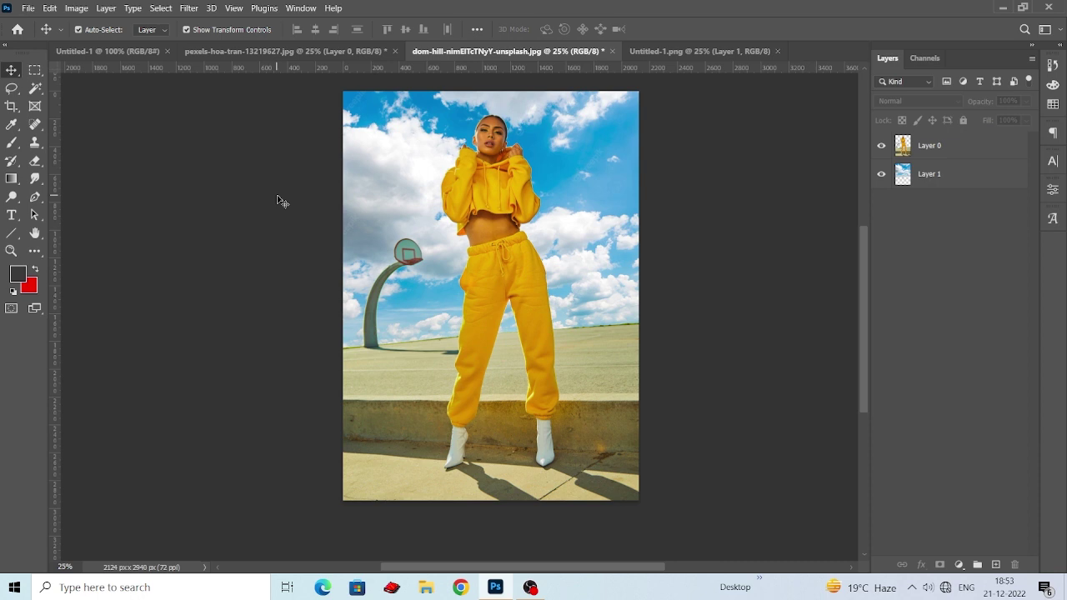
- Trace the whole woman on Layer 0 with the Magnetic Lasso, removing stray anchor points, and close the selection
click(42, 89)
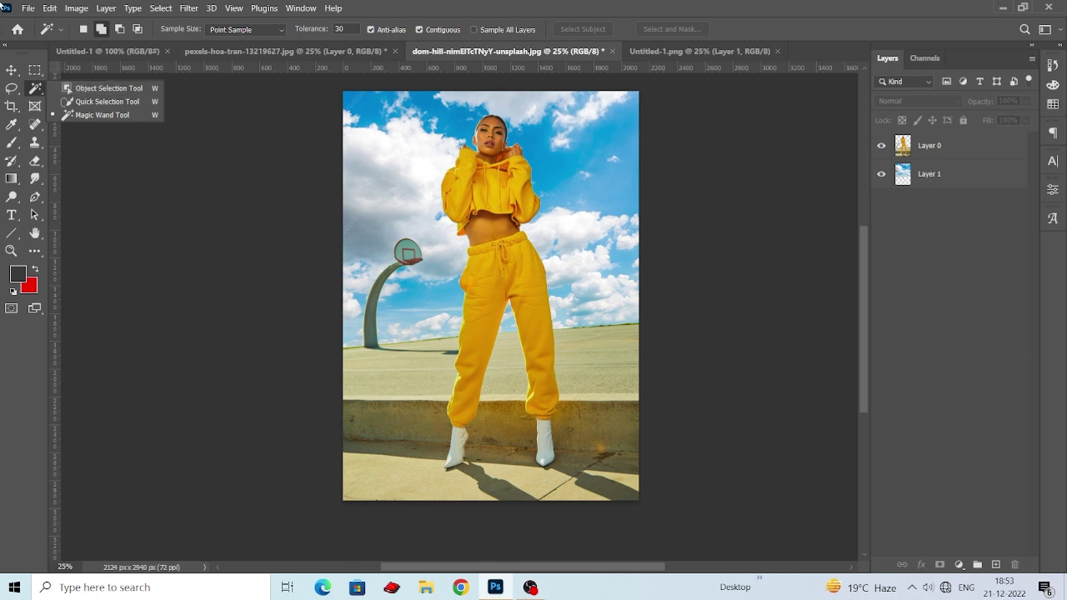
click(11, 89)
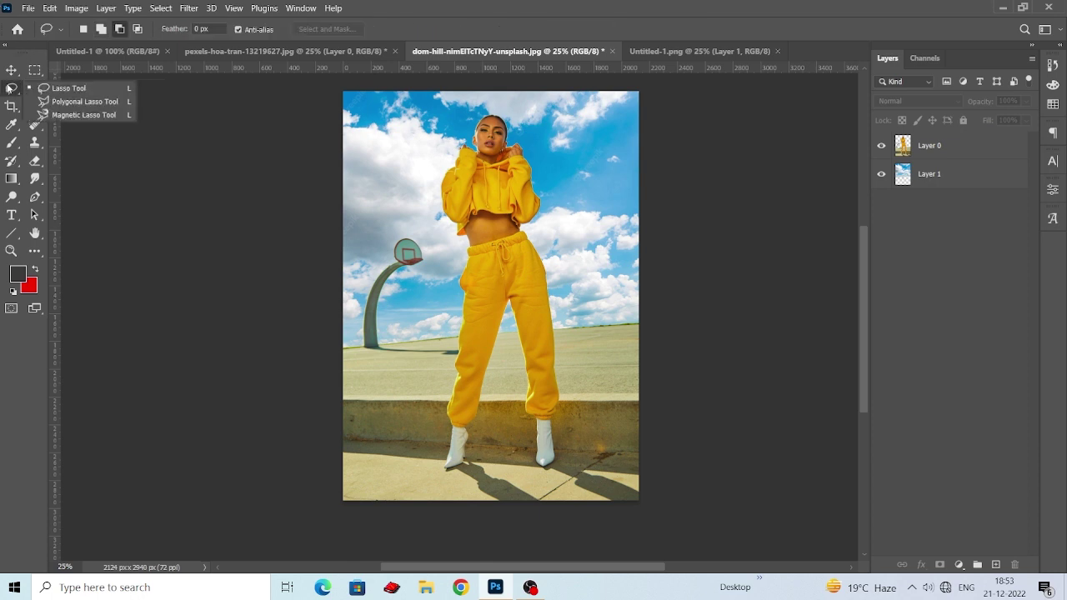
click(84, 115)
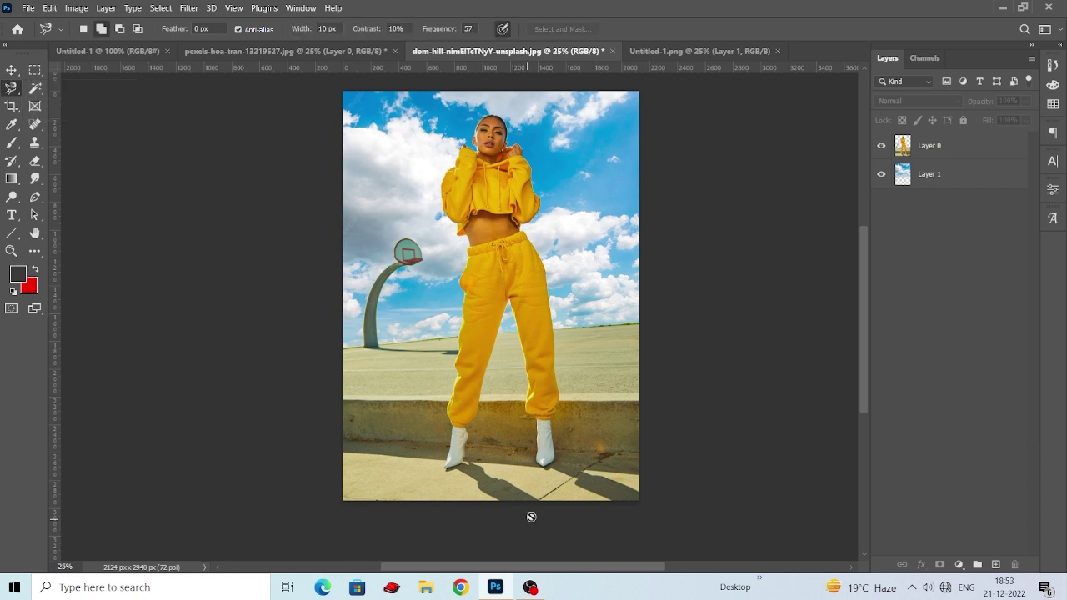
click(918, 157)
click(449, 408)
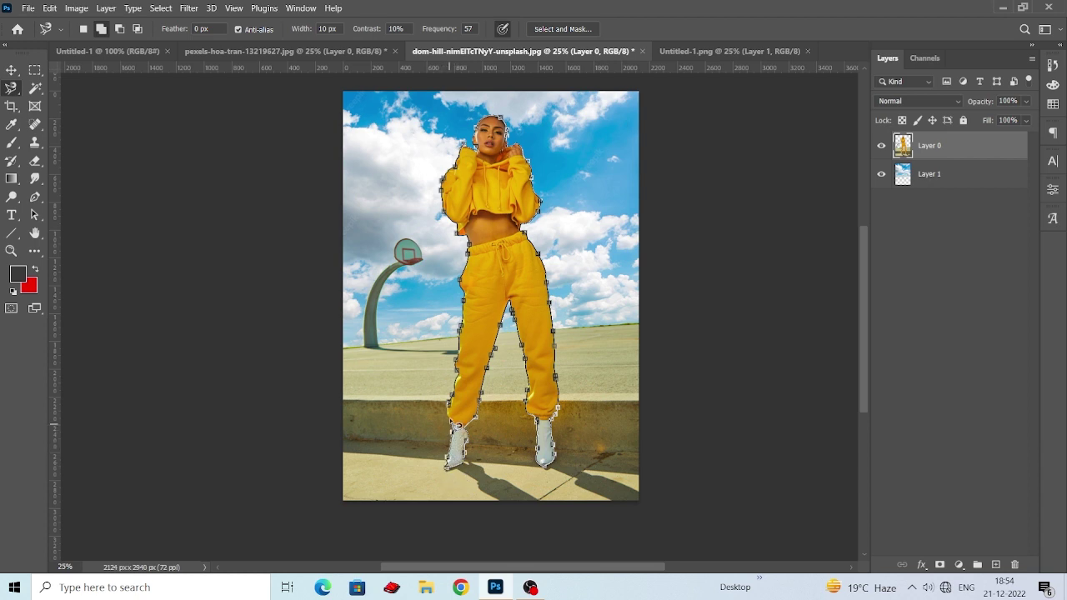
key(BackSpace)
key(BackSpace)
key(BackSpace)
double_click(459, 403)
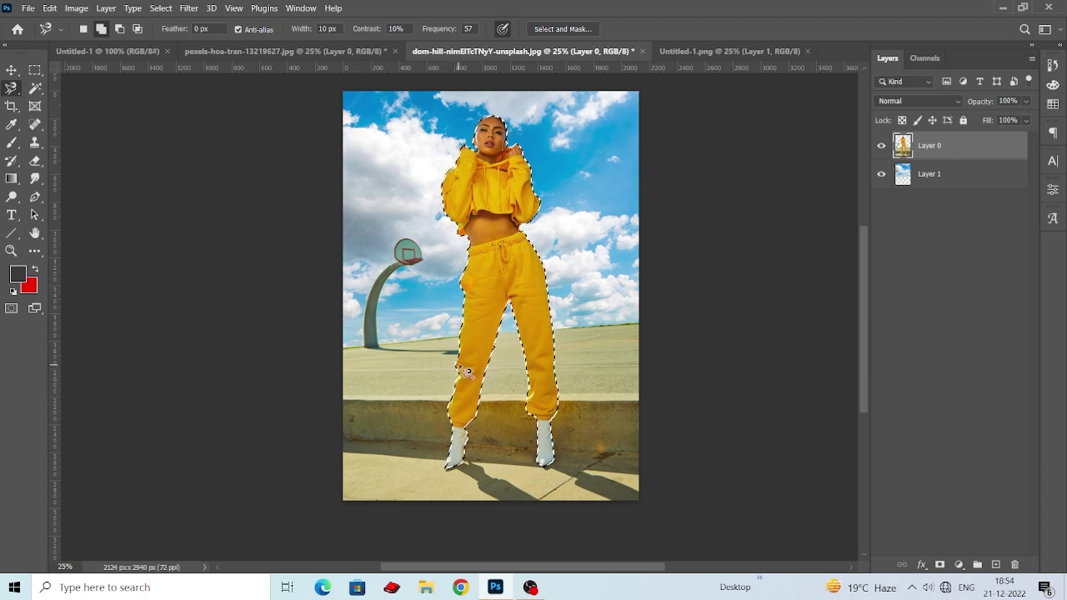
- Try deleting the selected woman from Layer 0 and deselecting, and undo both changes
scroll(489, 369, up, 2)
key(Delete)
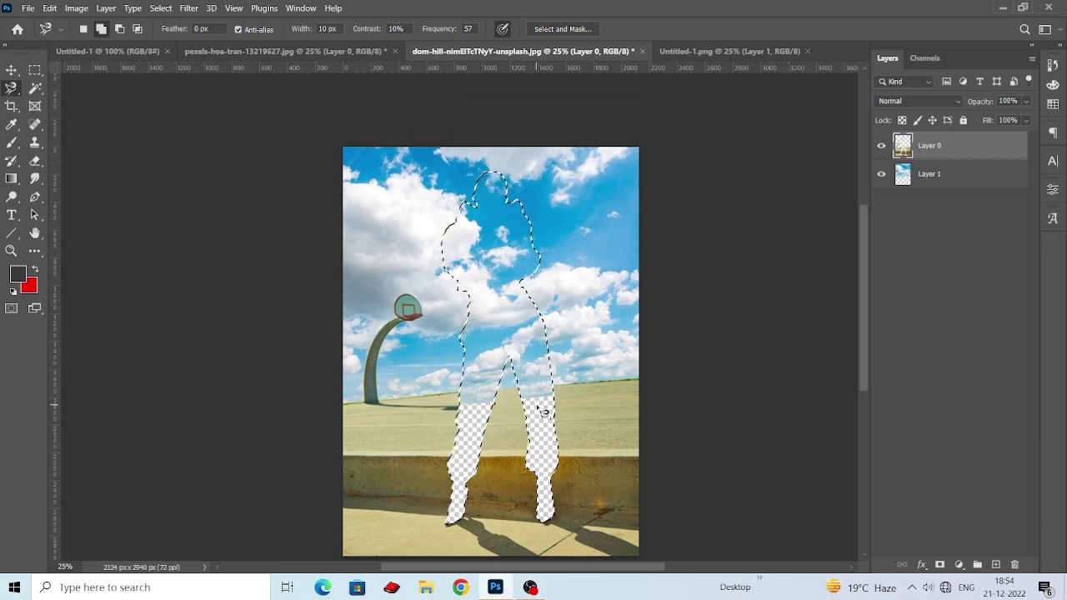
key(ctrl+d)
scroll(536, 406, down, 1)
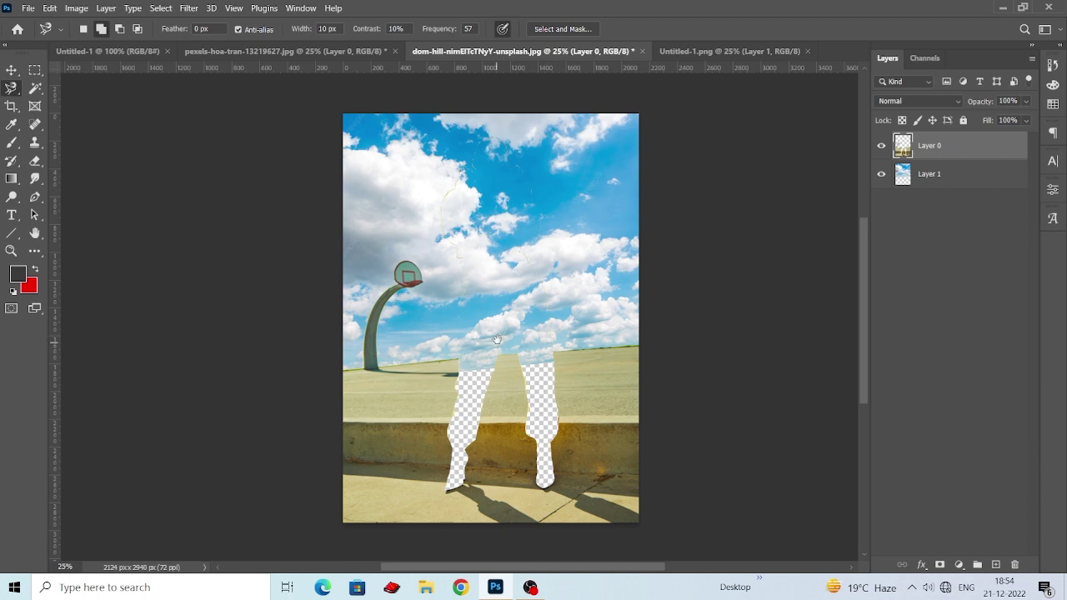
drag(497, 339, 496, 374)
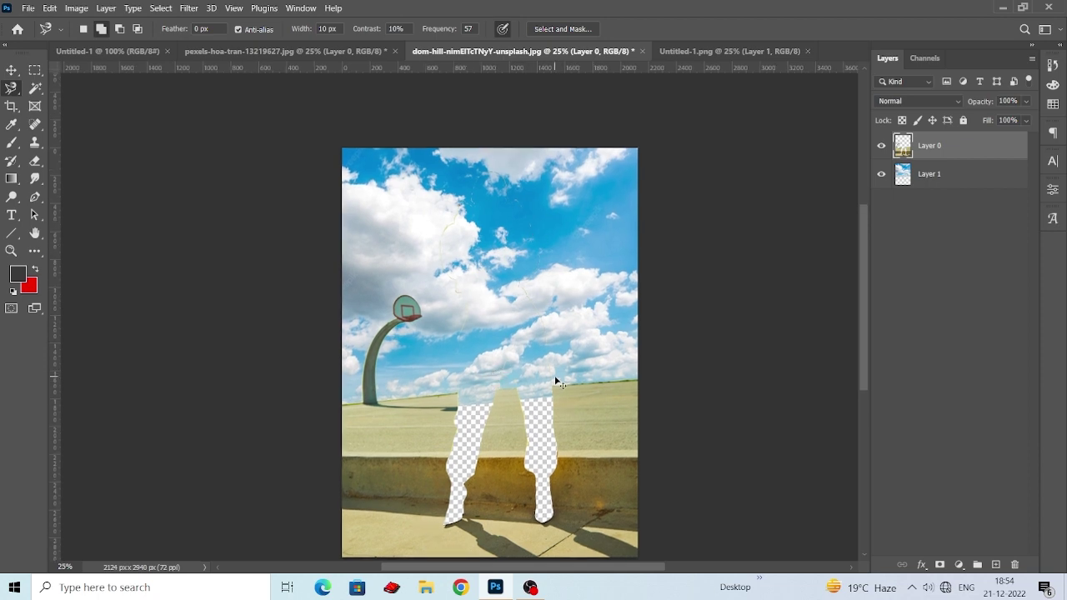
key(ctrl+z)
key(ctrl+z)
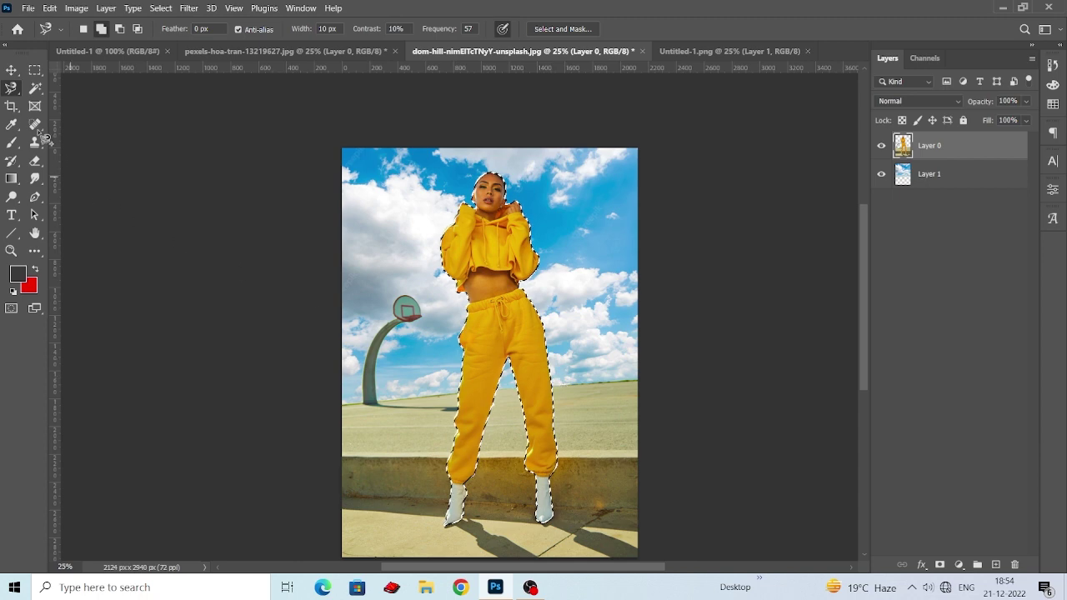
- Duplicate the selected woman on Layer 0, scale the copy to 52.24%, and place it in front of the basketball hoop
click(12, 70)
drag(526, 321, 410, 344)
drag(338, 136, 400, 307)
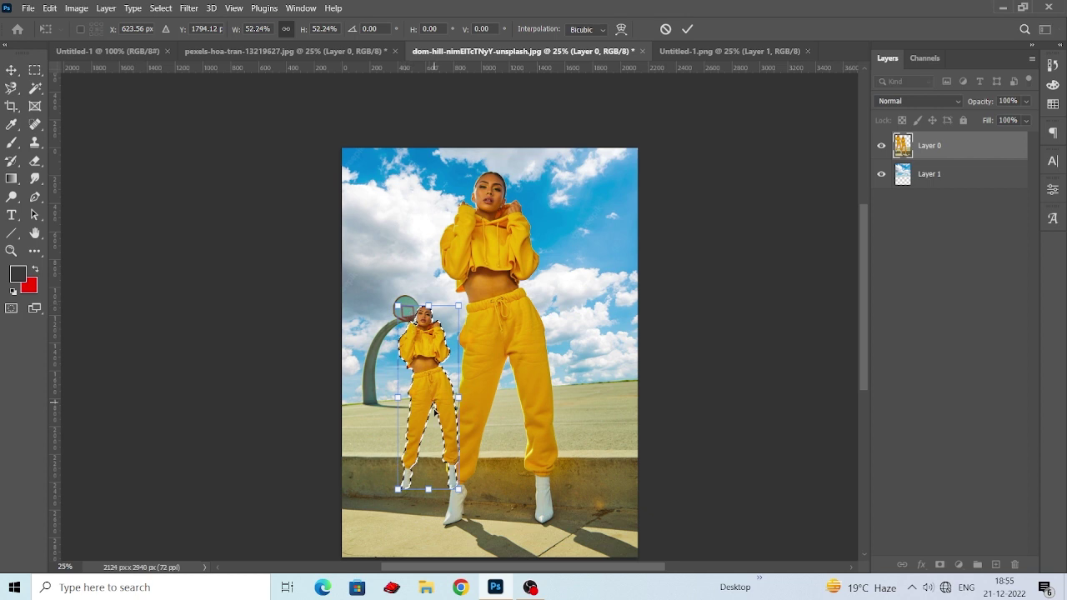
drag(412, 403, 388, 349)
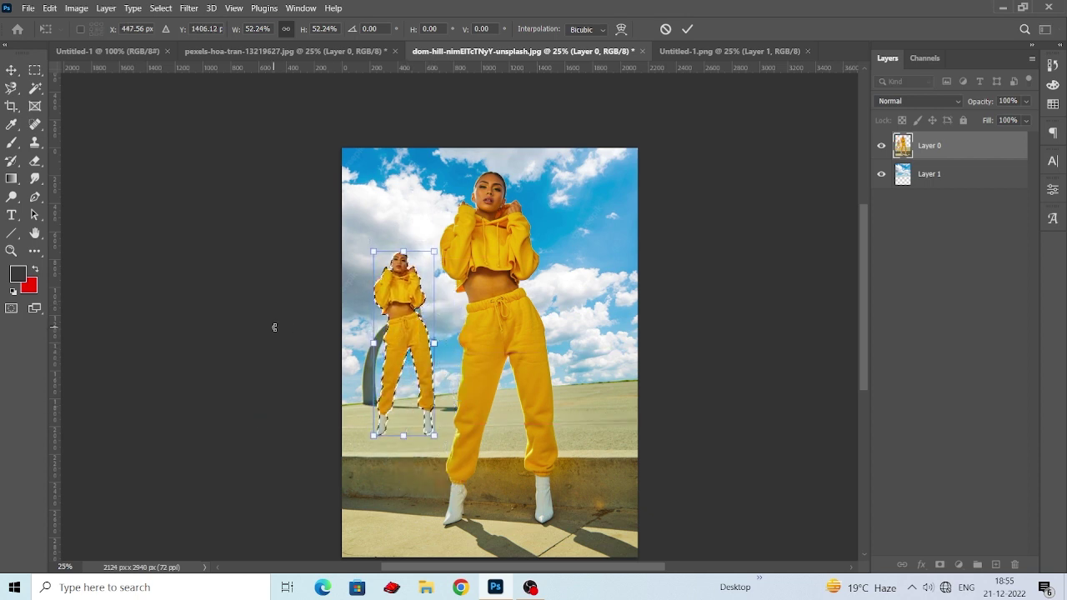
key(Return)
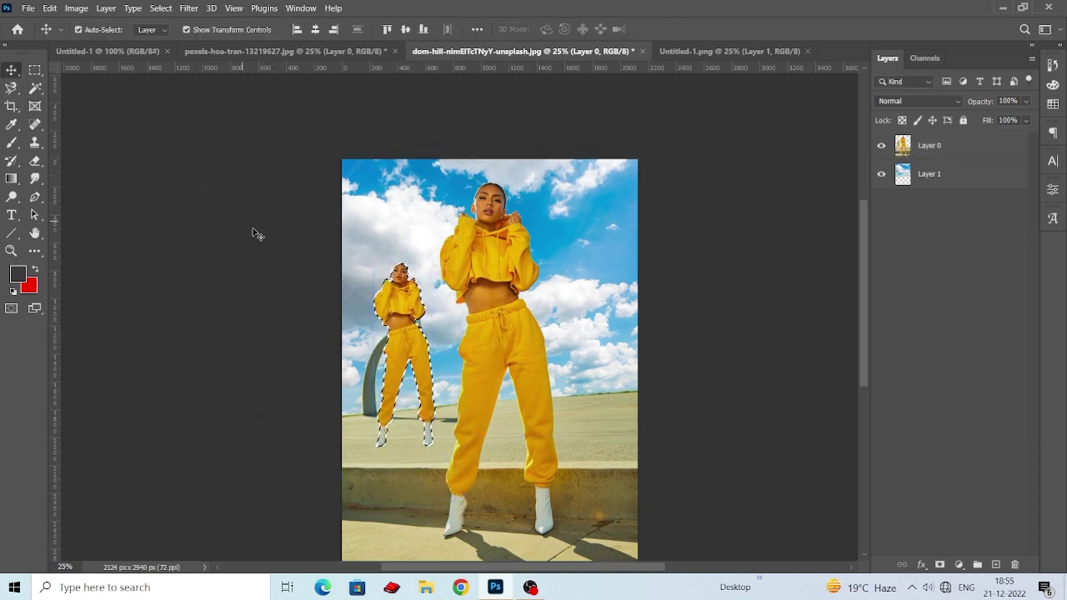
- Deselect the smaller copy of the woman and undo the deselection
drag(270, 285, 264, 260)
key(ctrl+d)
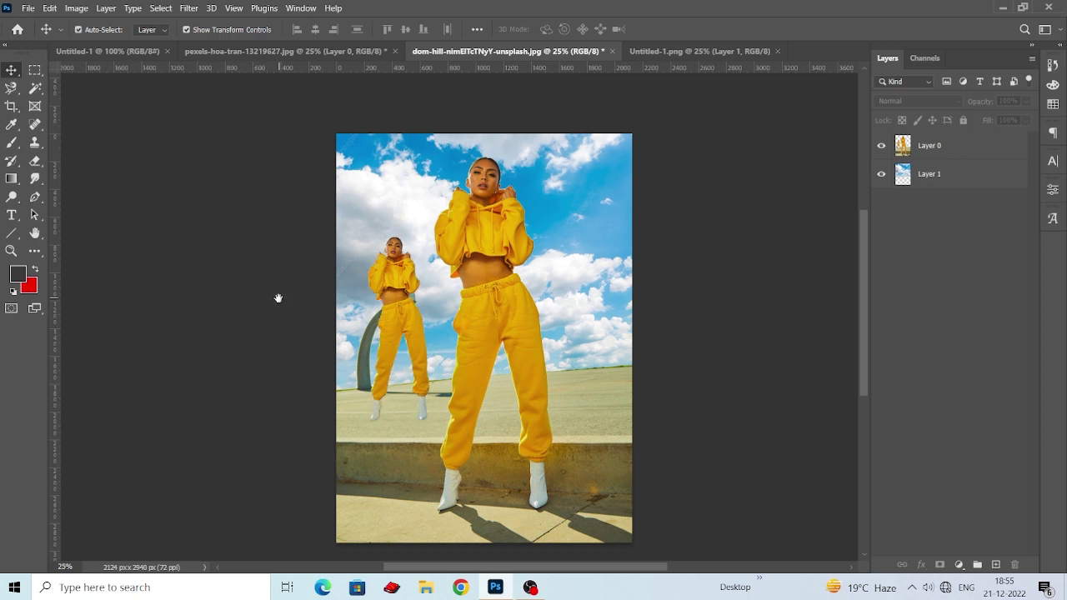
drag(278, 298, 272, 282)
click(398, 321)
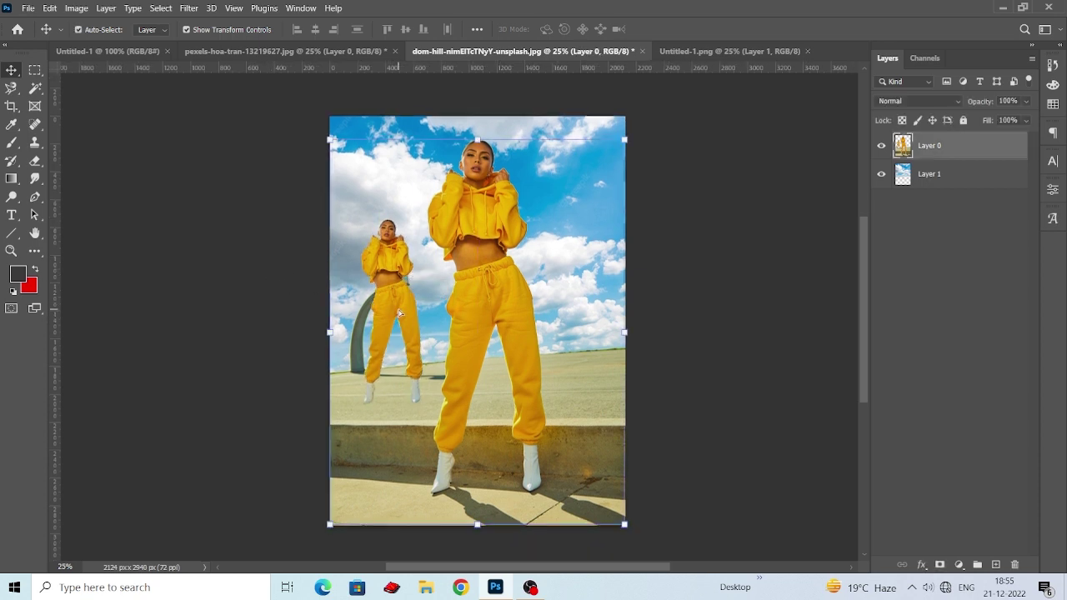
key(ctrl+z)
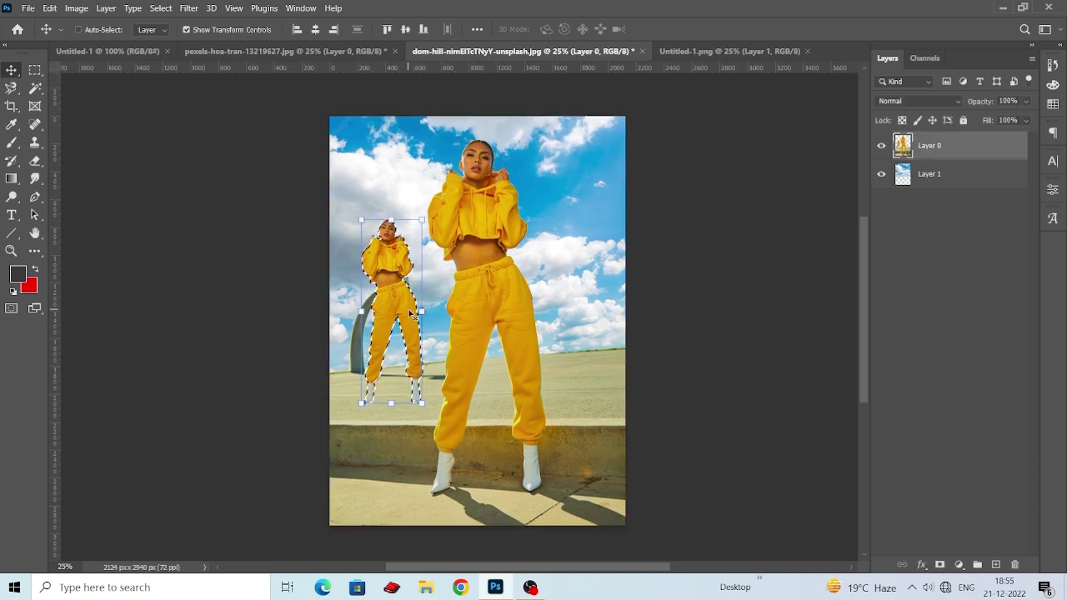
- Copy the selected small woman to a new layer and place her on the other side of the large woman
key(ctrl+j)
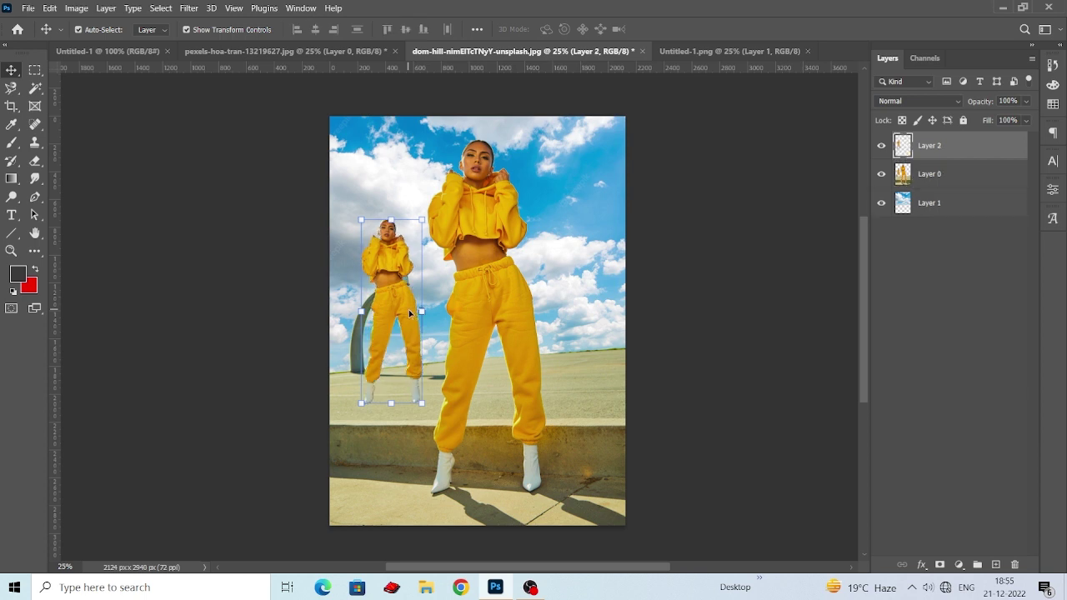
click(273, 303)
drag(362, 333, 577, 312)
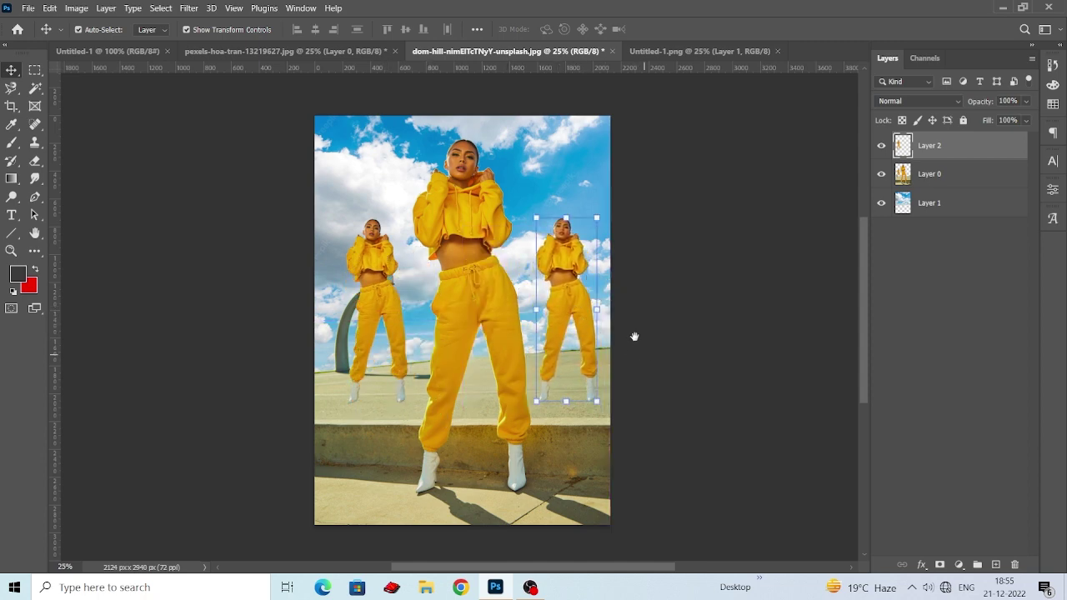
drag(738, 415, 686, 323)
click(686, 323)
scroll(667, 325, up, 1)
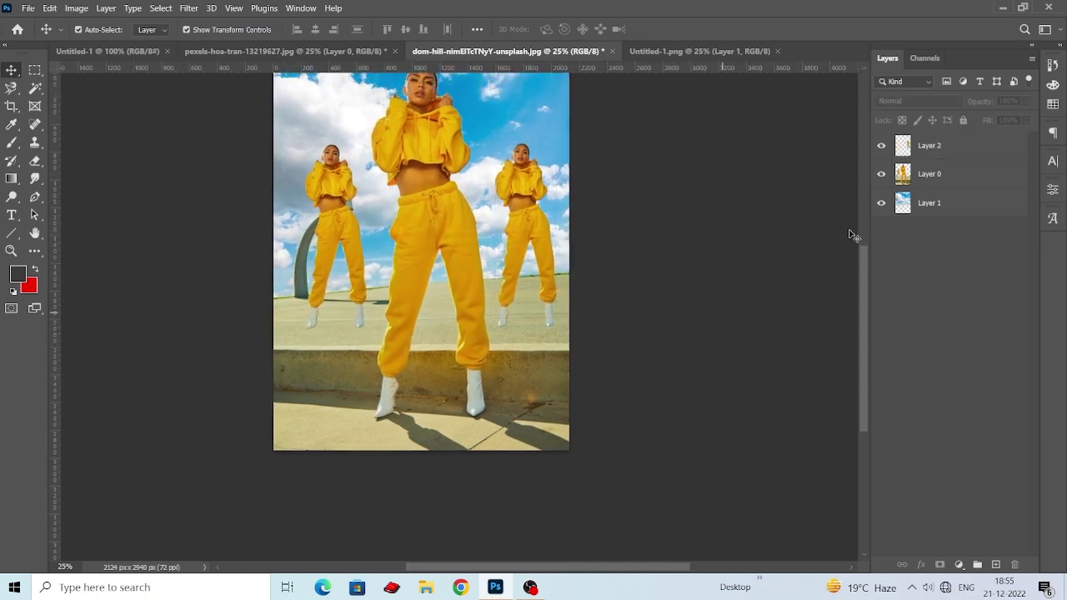
- Add an empty layer directly above Layer 0 and choose a 70 px soft round brush
click(965, 171)
click(996, 564)
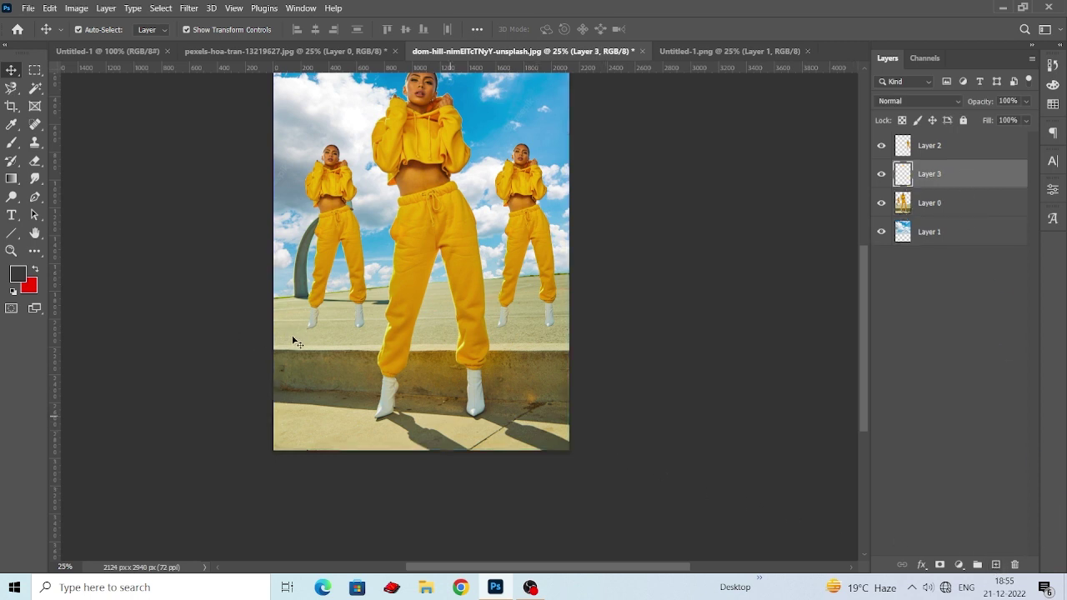
key(b)
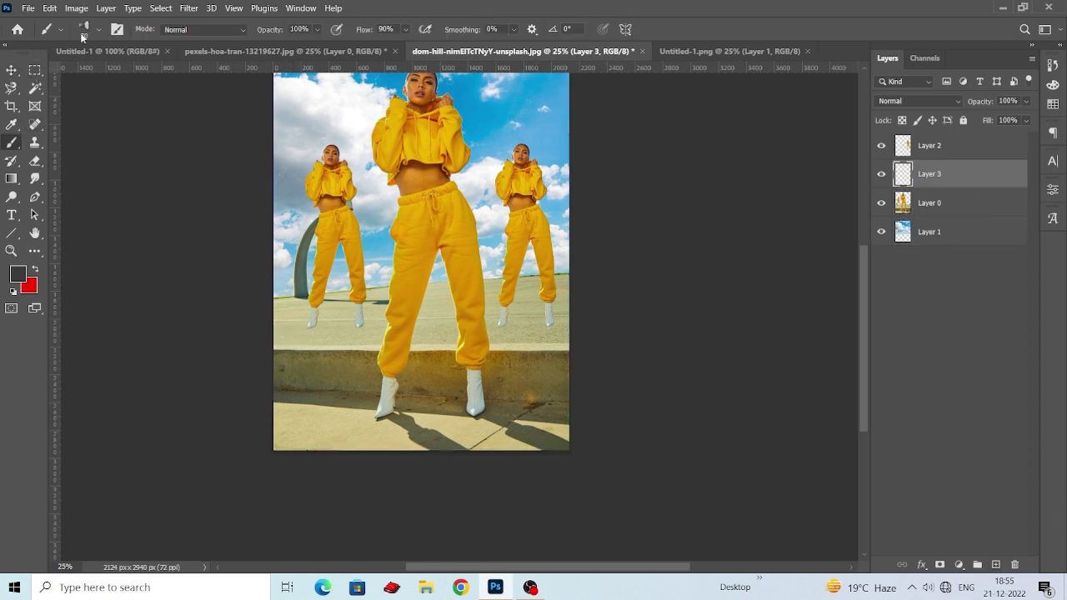
click(84, 30)
click(72, 157)
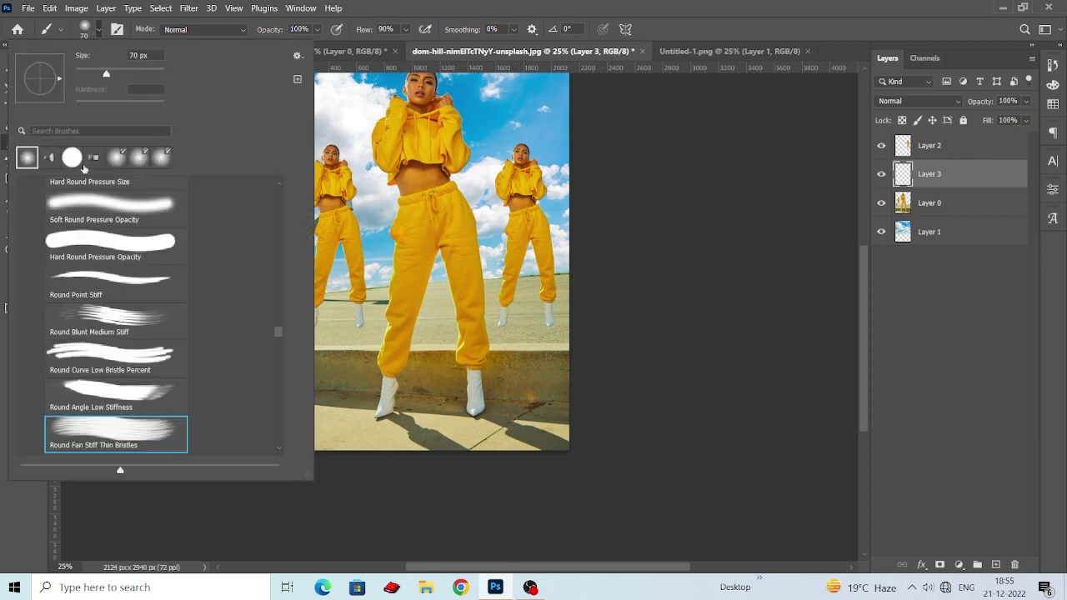
click(472, 338)
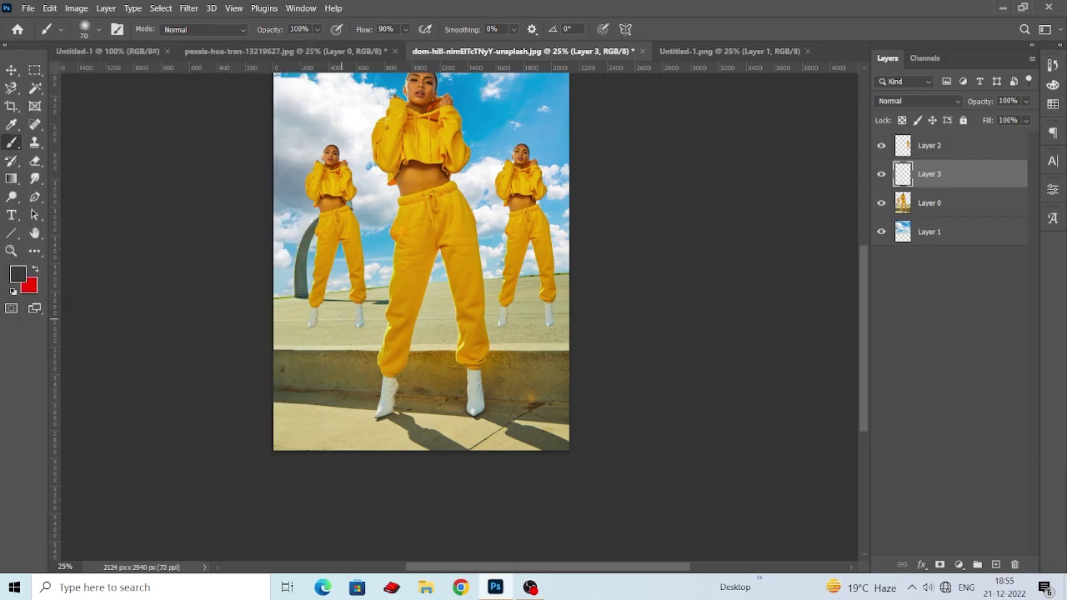
- Enlarge the brush to 700 px and paint a soft dark spot at the feet of the small woman beside the hoop
key(bracketright)
key(bracketright)
click(327, 323)
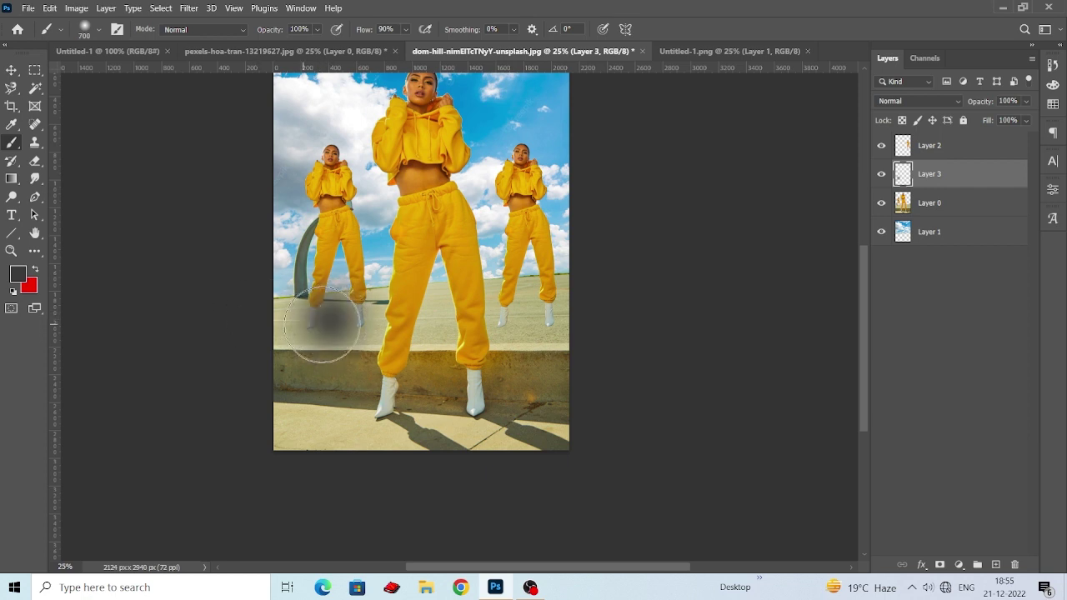
click(334, 325)
- Flatten the painted spot to 127.41% width and 46.71% height, and center it as a shadow beneath that small woman's feet
click(11, 71)
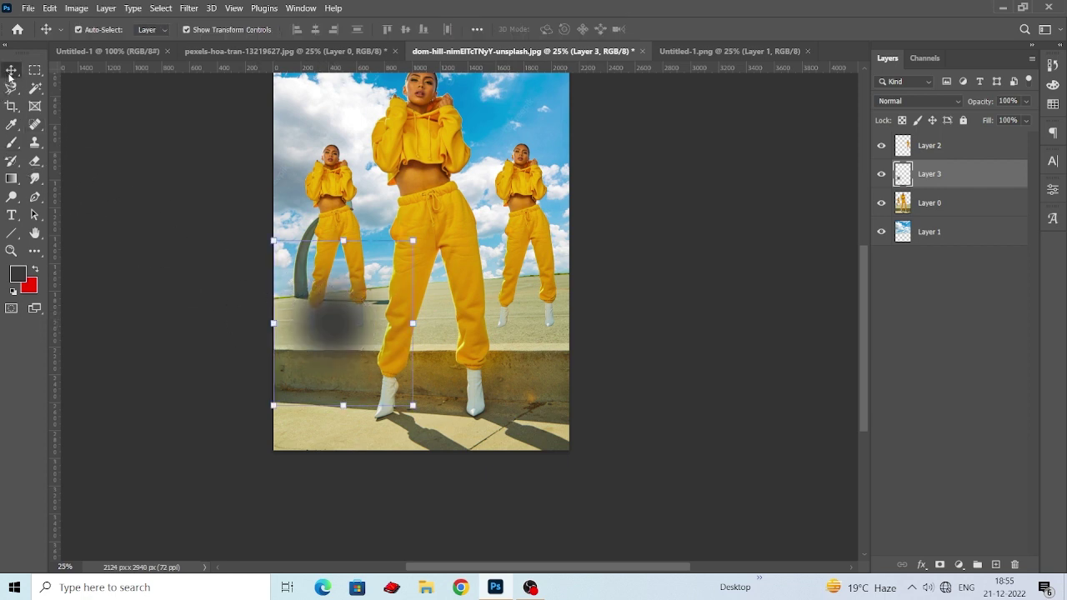
drag(343, 240, 344, 339)
drag(335, 389, 451, 370)
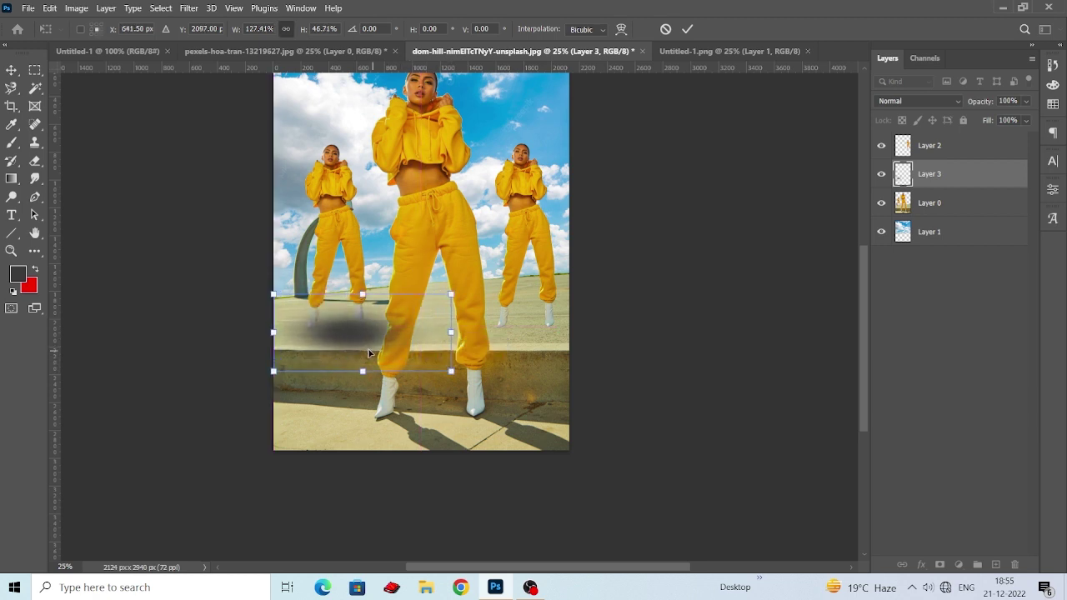
drag(367, 348, 349, 342)
click(990, 181)
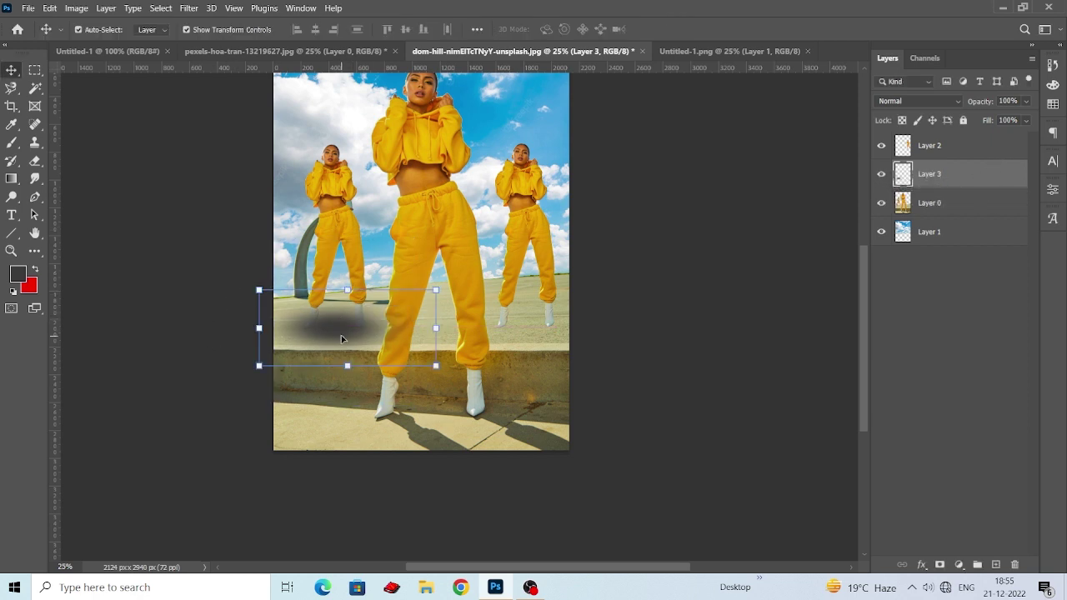
- Duplicate the shadow and place the copy beneath the feet of the other small woman
drag(338, 333, 535, 336)
click(681, 303)
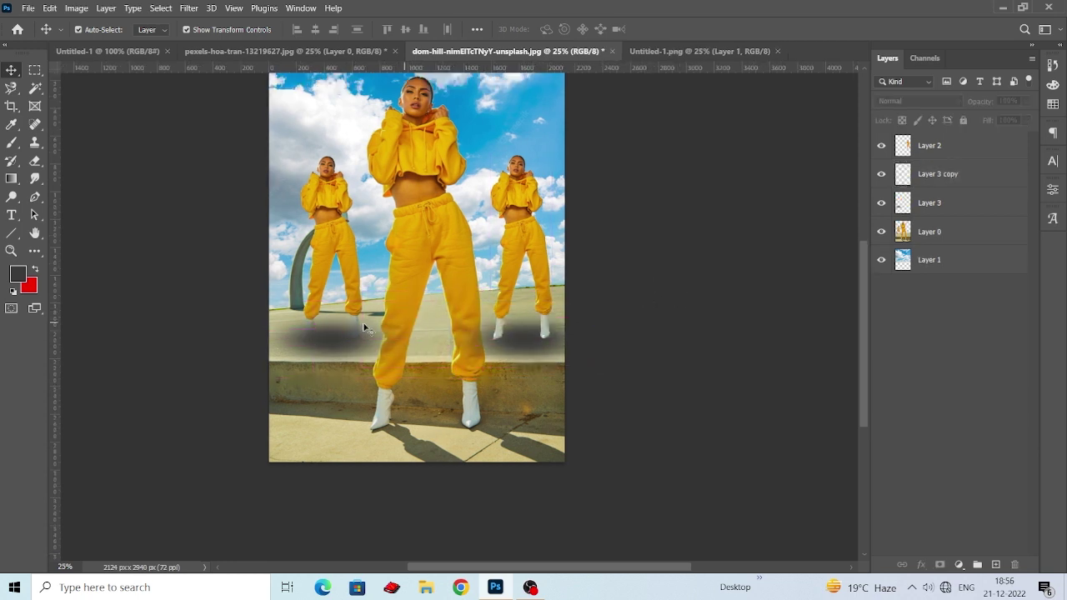
- Set the blend mode of the original shadow on Layer 3 to Soft Light
click(955, 203)
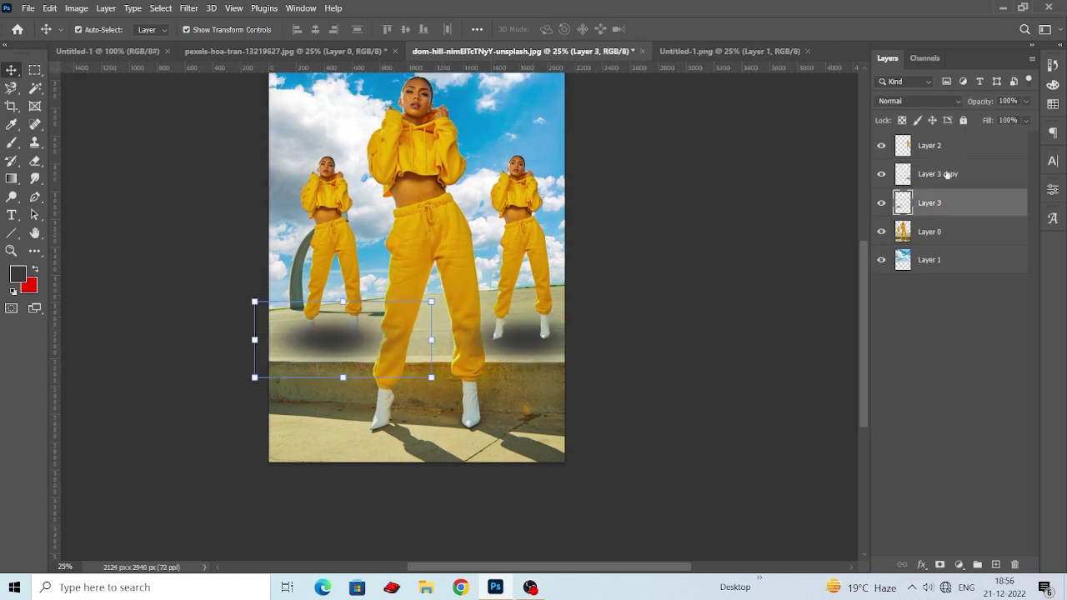
click(938, 101)
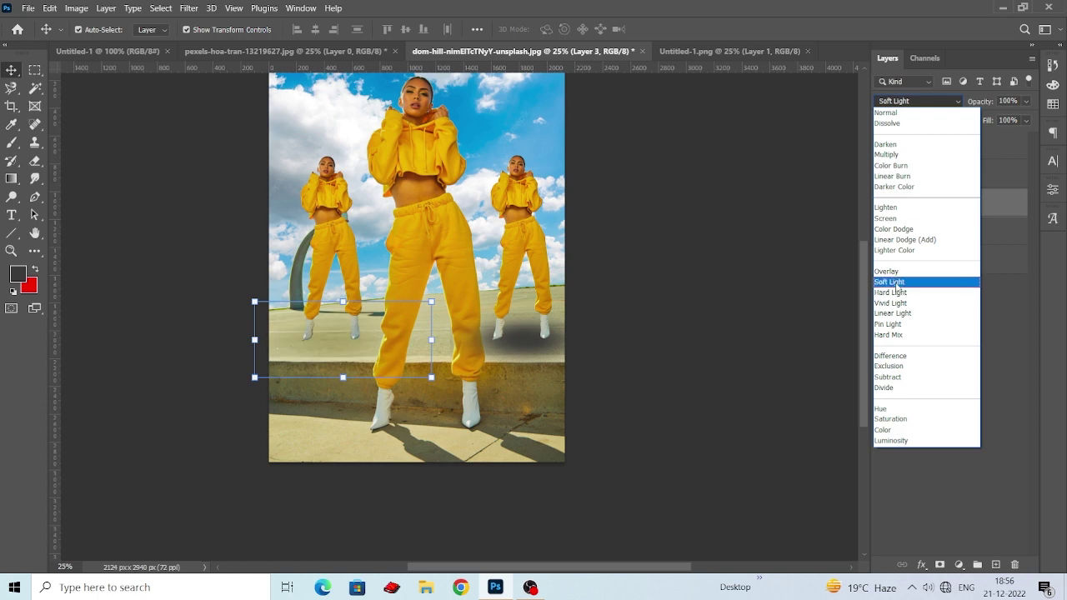
click(889, 282)
click(795, 261)
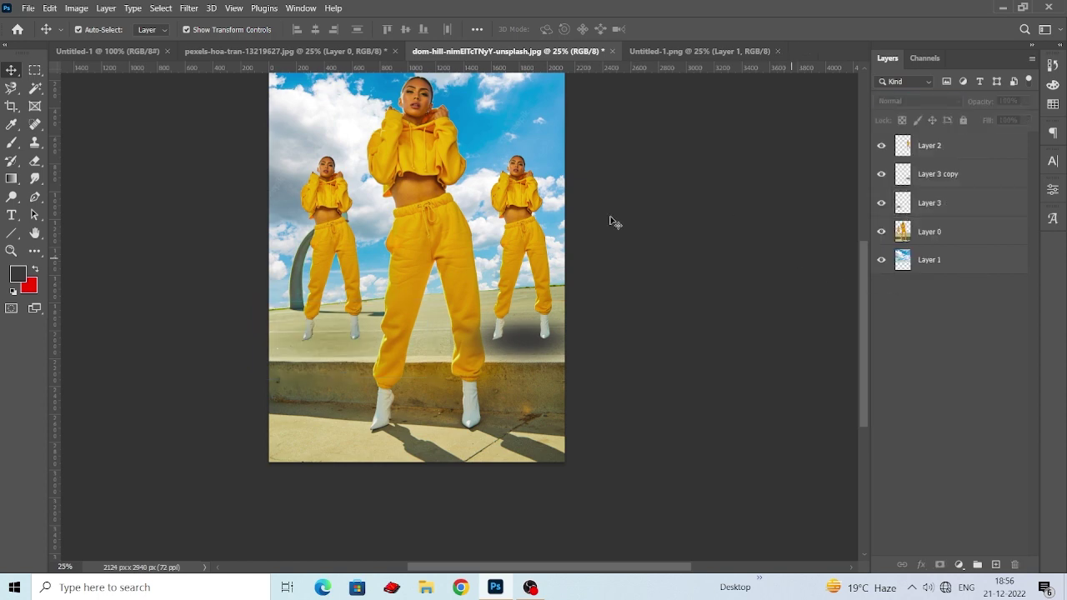
- Set the blend mode of the duplicated shadow on Layer 3 copy to Multiply
click(533, 328)
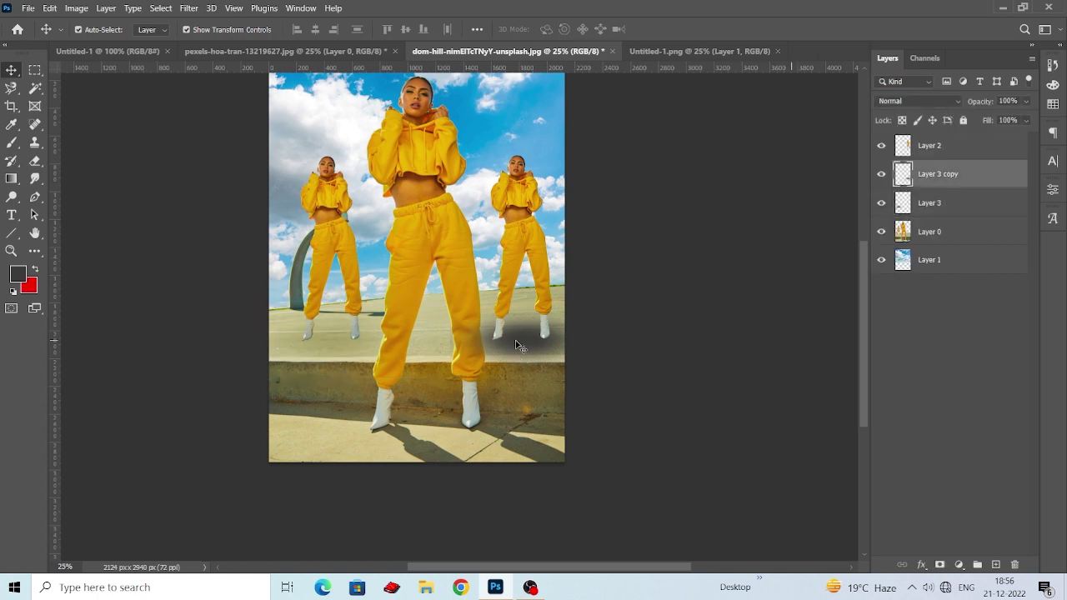
click(917, 102)
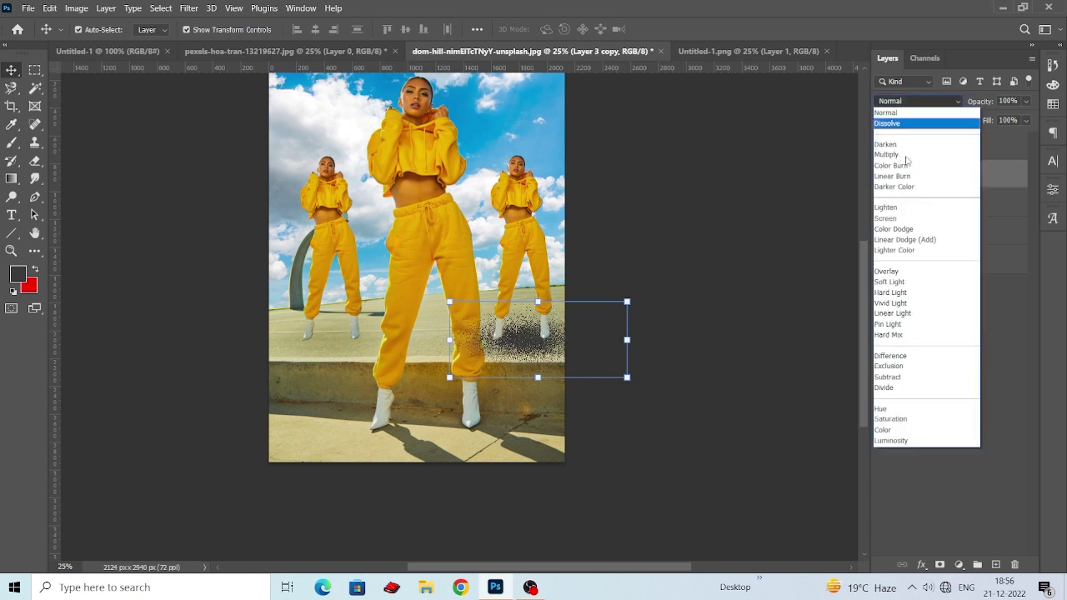
click(896, 156)
click(703, 246)
scroll(688, 250, down, 2)
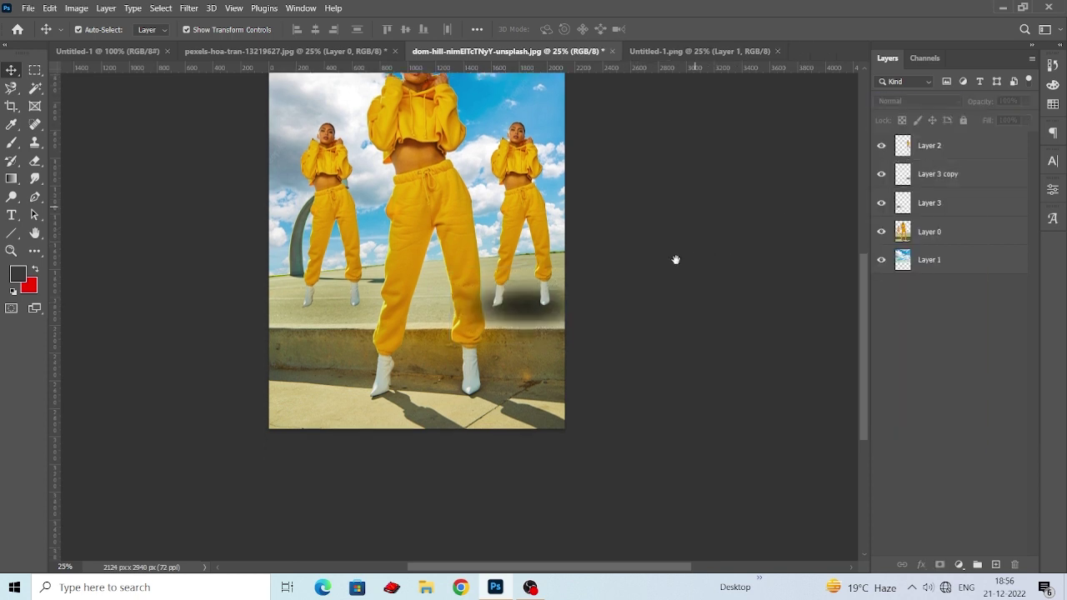
- Lower the opacity of the duplicated shadow on Layer 3 copy to 60%
click(530, 310)
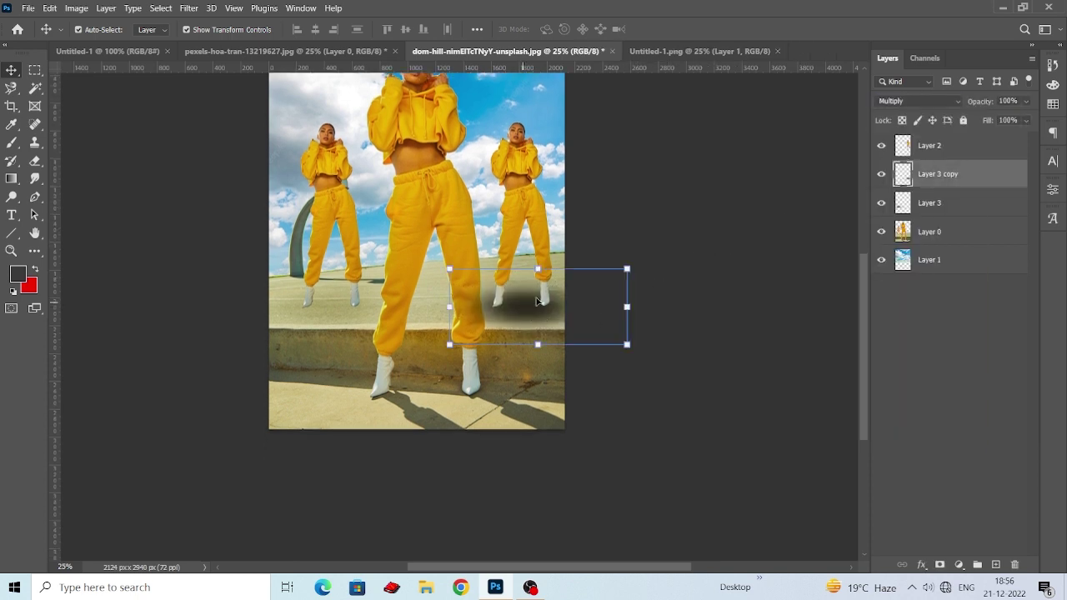
click(1026, 101)
drag(997, 123, 1005, 122)
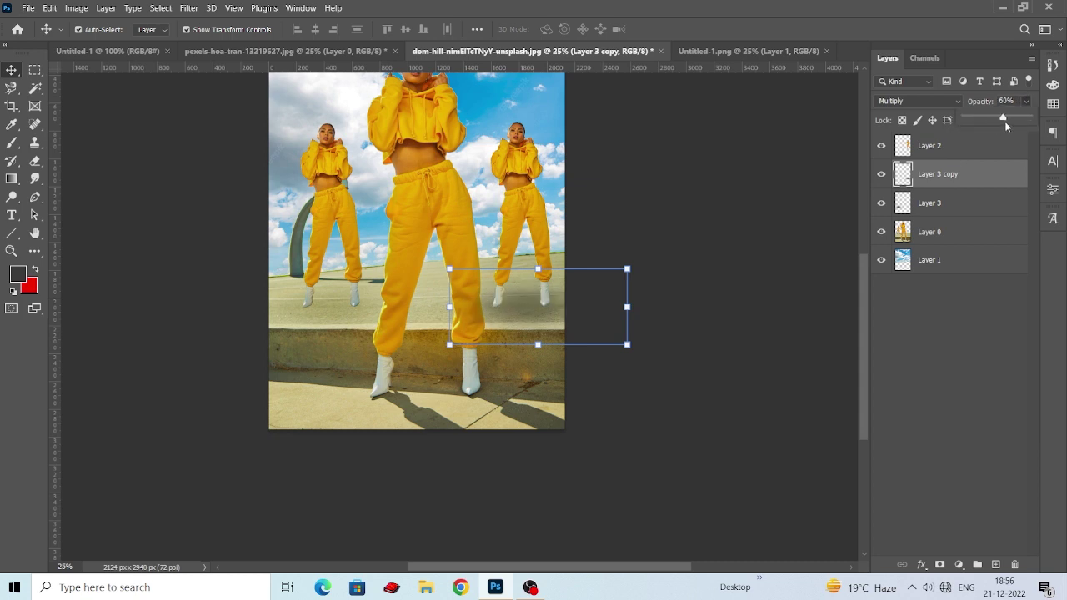
click(741, 215)
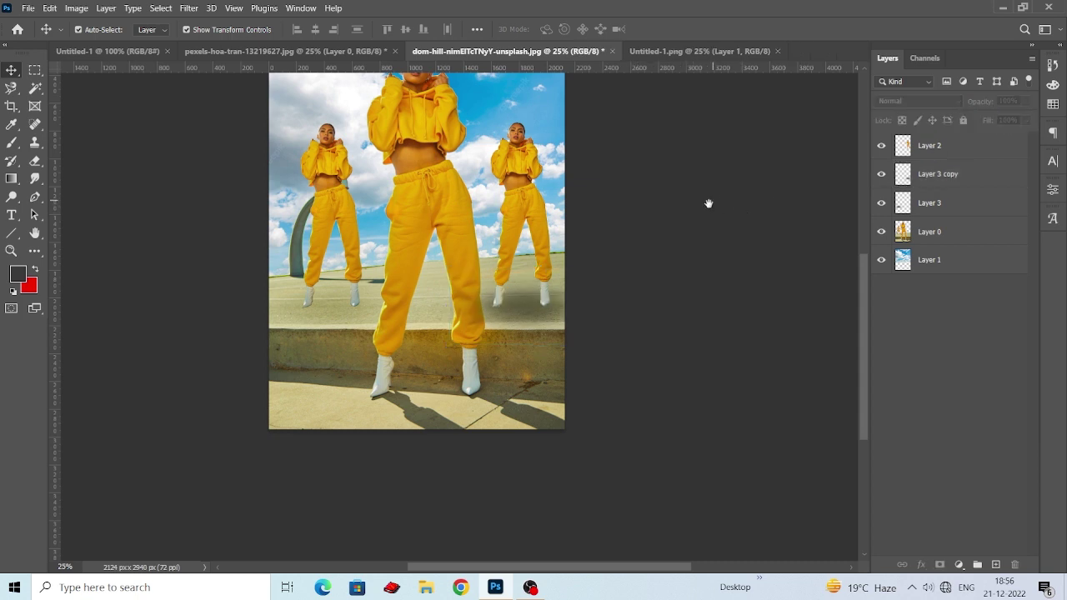
scroll(658, 242, up, 2)
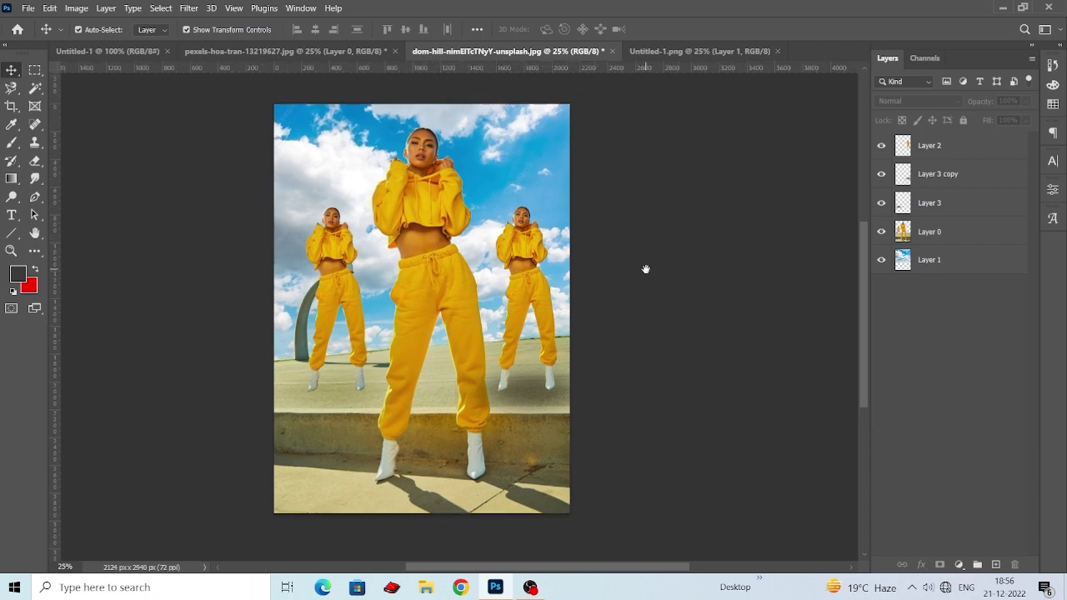
drag(644, 255, 597, 240)
key(ctrl+minus)
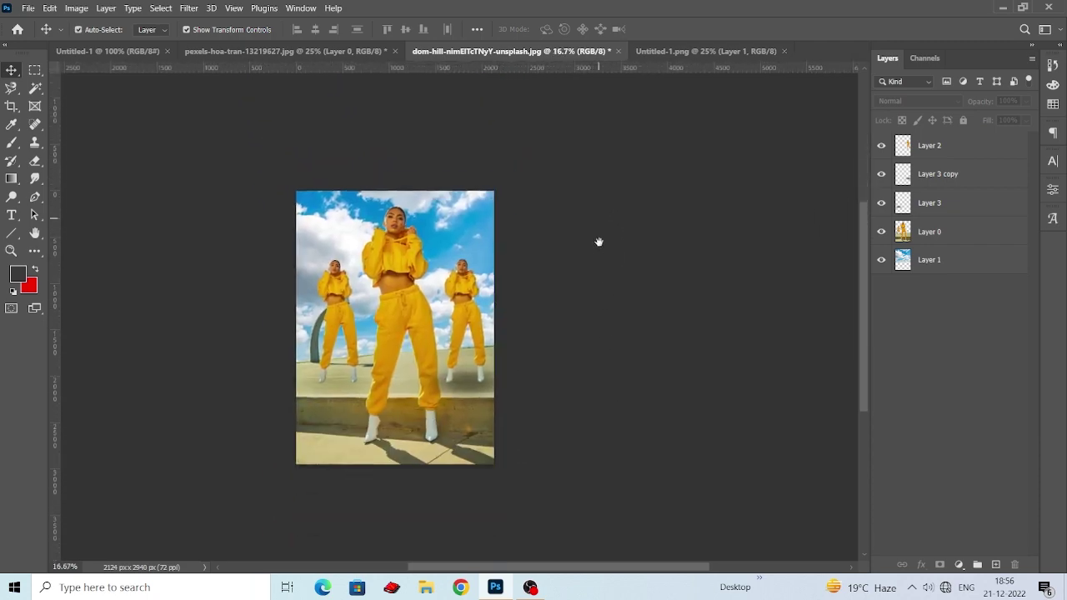
drag(575, 348, 574, 321)
drag(564, 390, 574, 354)
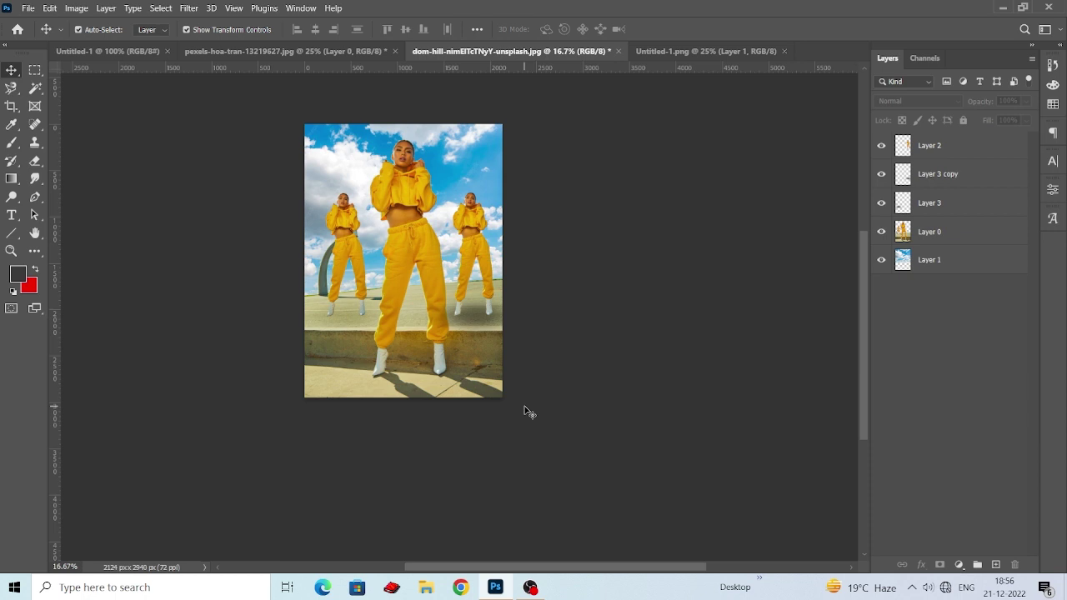
scroll(525, 410, up, 3)
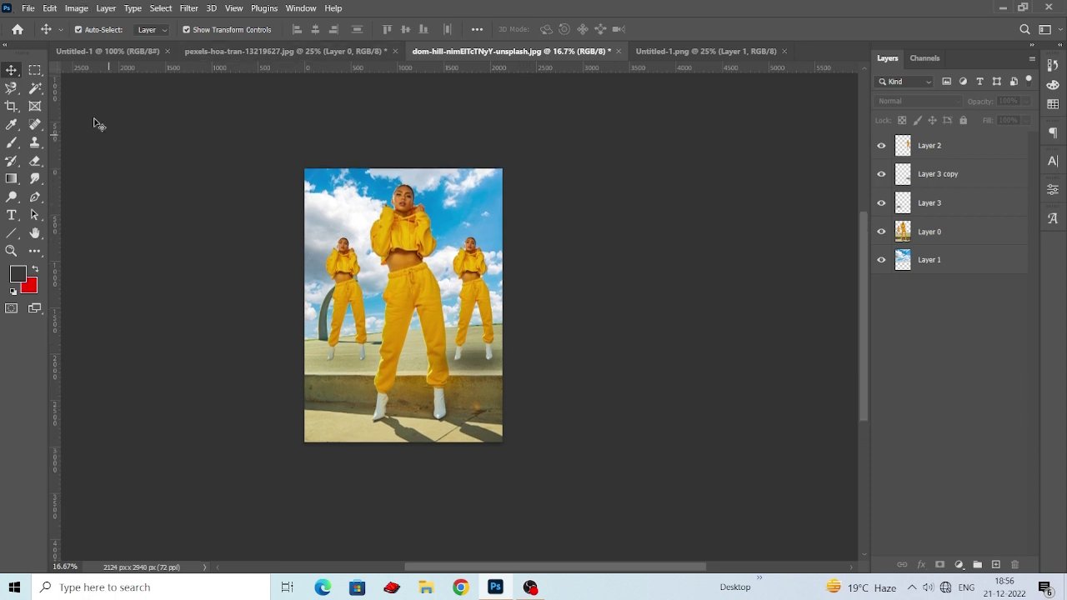
click(31, 89)
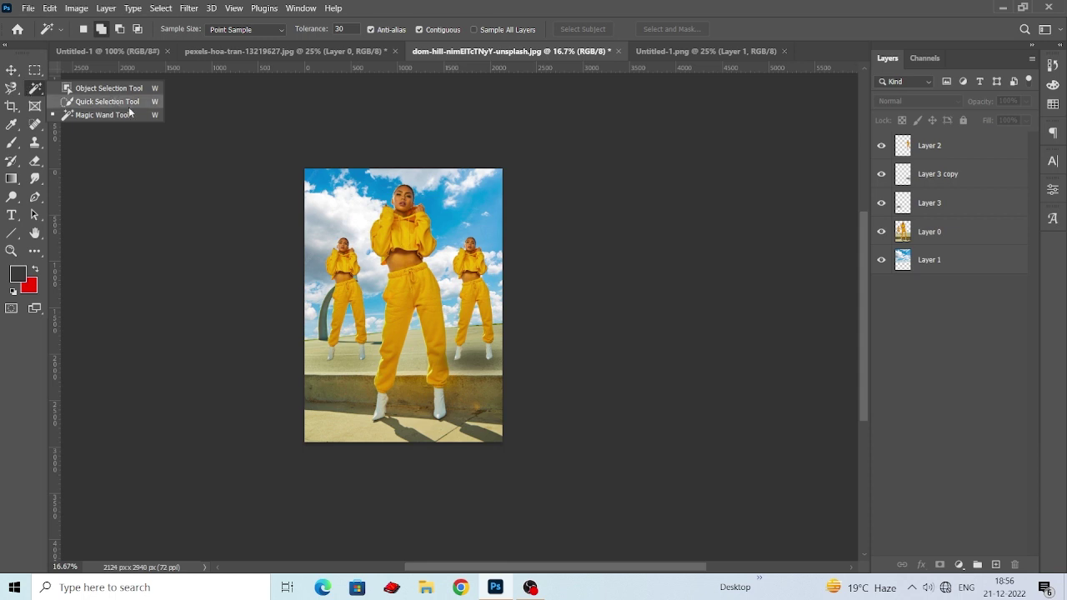
scroll(219, 261, down, 1)
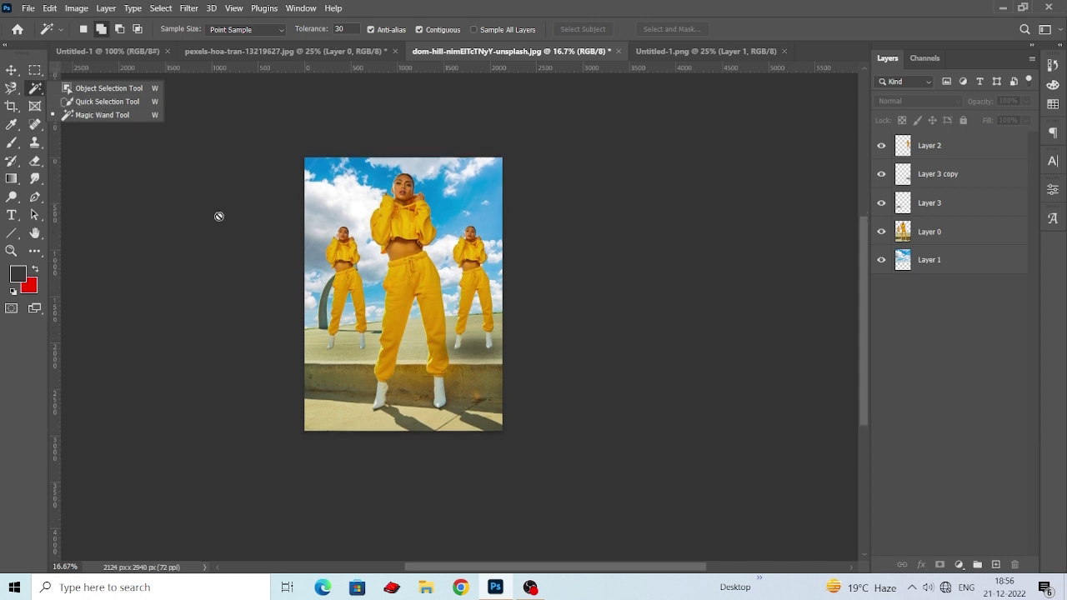
click(12, 105)
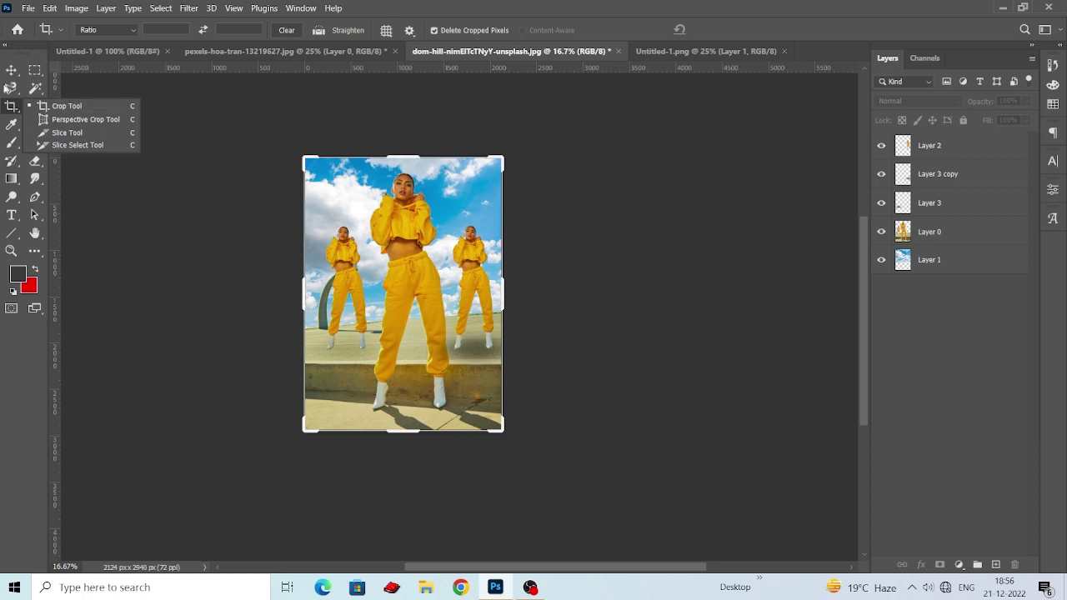
click(11, 70)
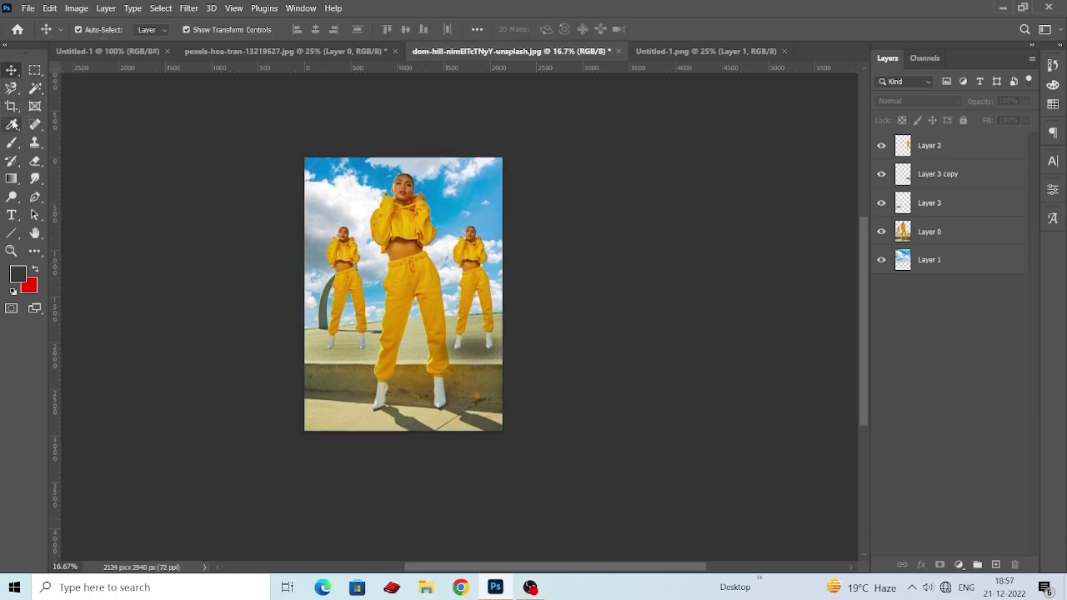
click(37, 125)
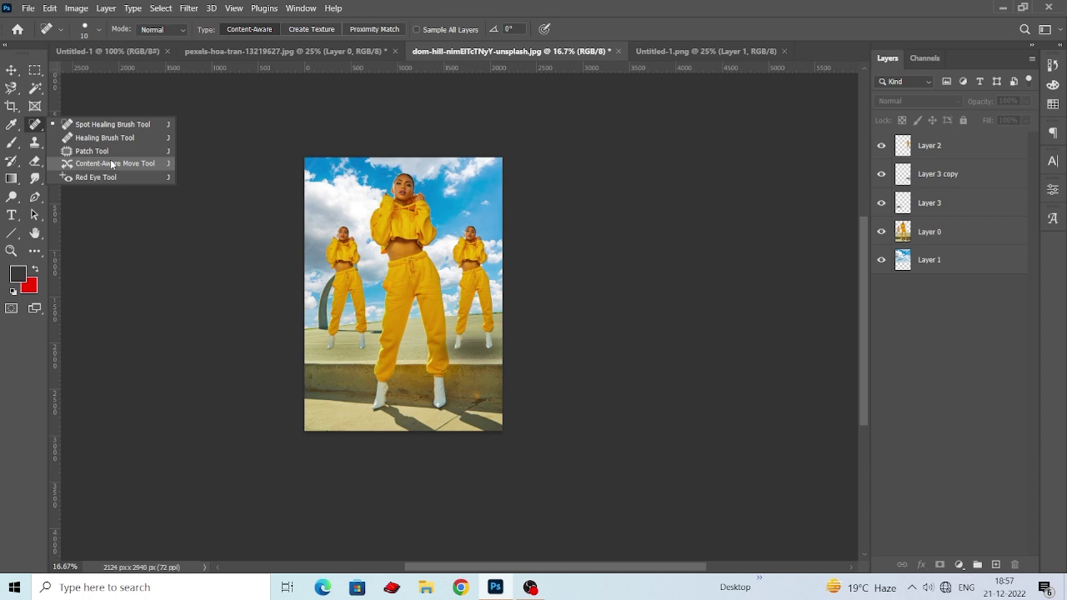
click(12, 70)
scroll(213, 138, up, 1)
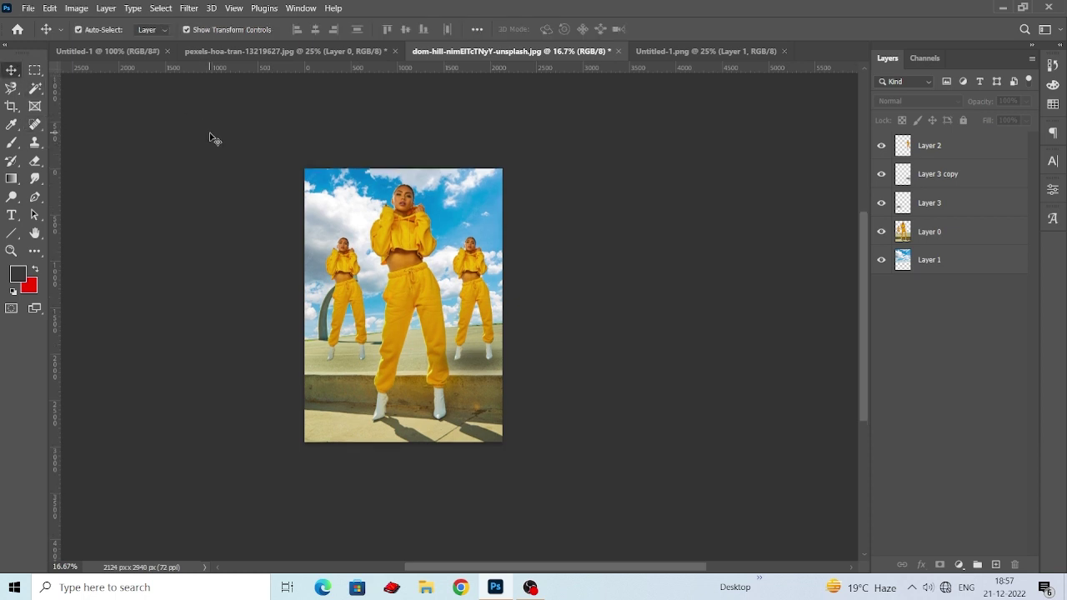
- Switch to the photo of the two women in knitted vests, show it whole, and deselect its layer
click(250, 51)
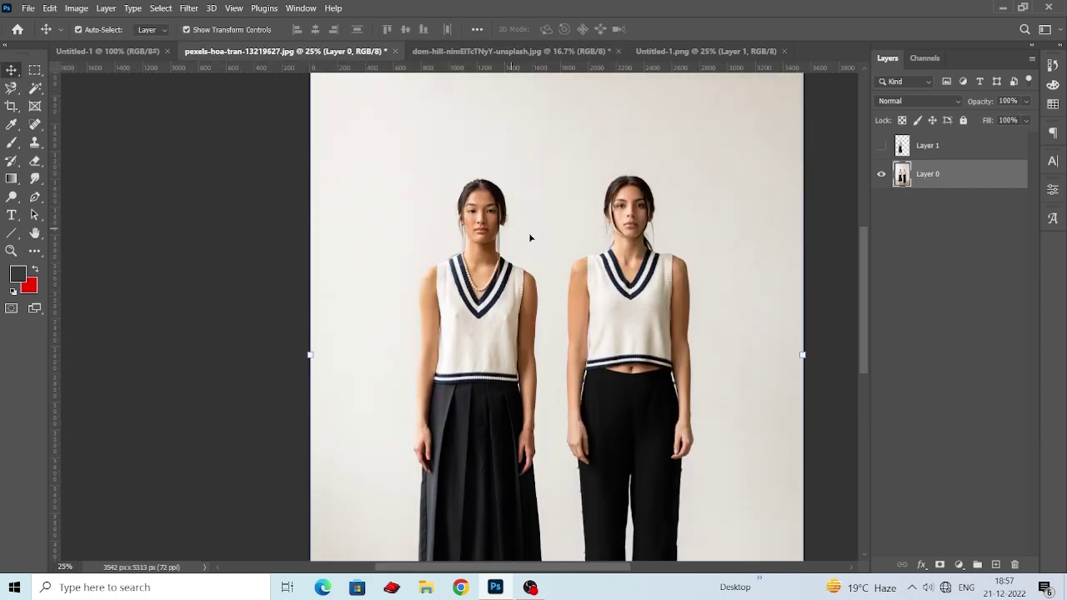
scroll(528, 225, down, 3)
scroll(519, 205, down, 1)
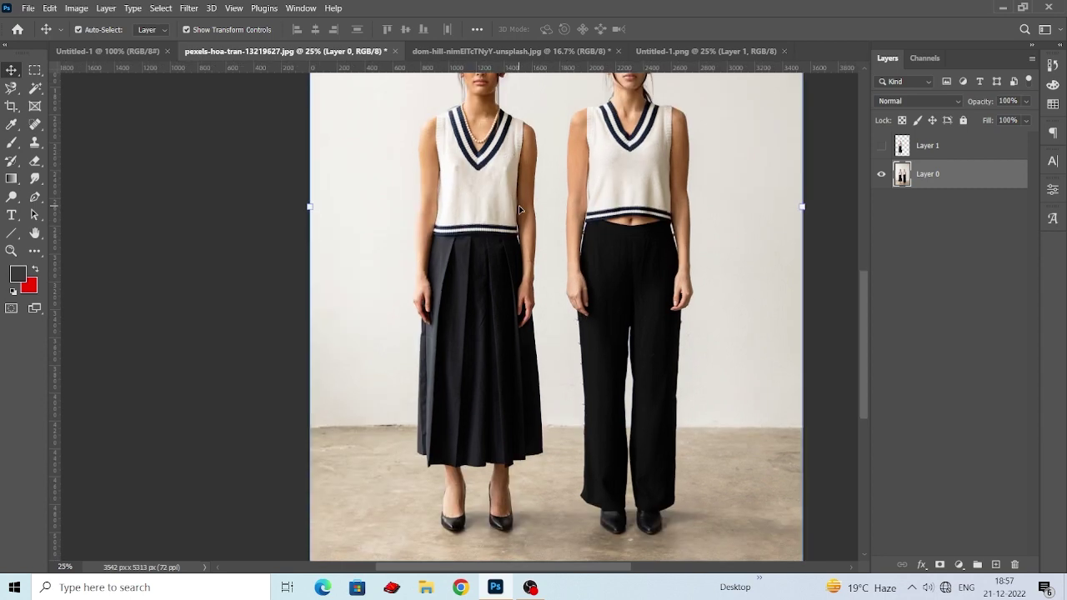
scroll(518, 205, down, 2)
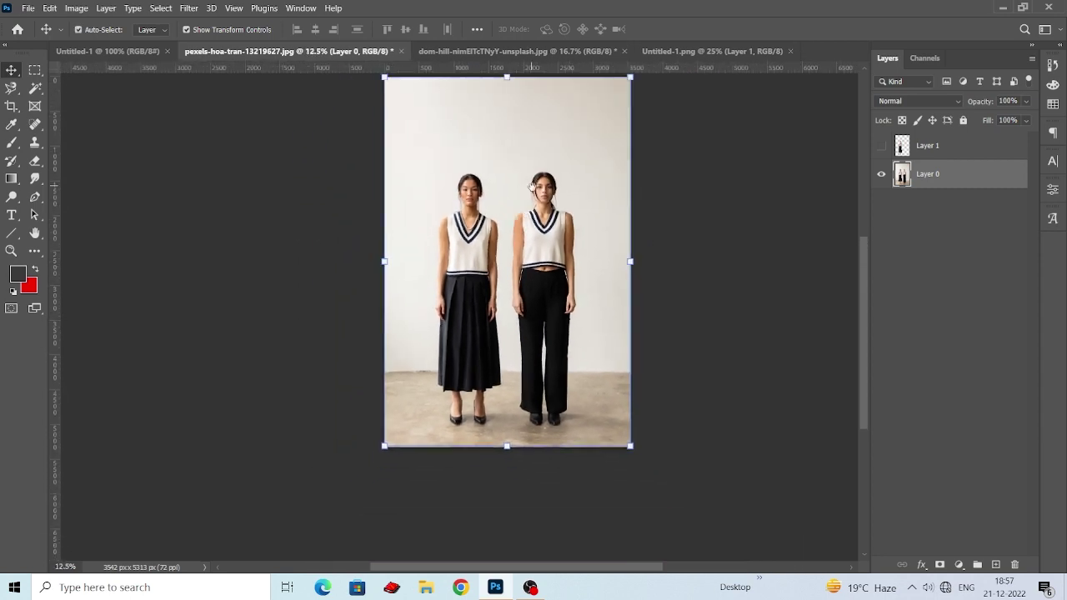
click(284, 185)
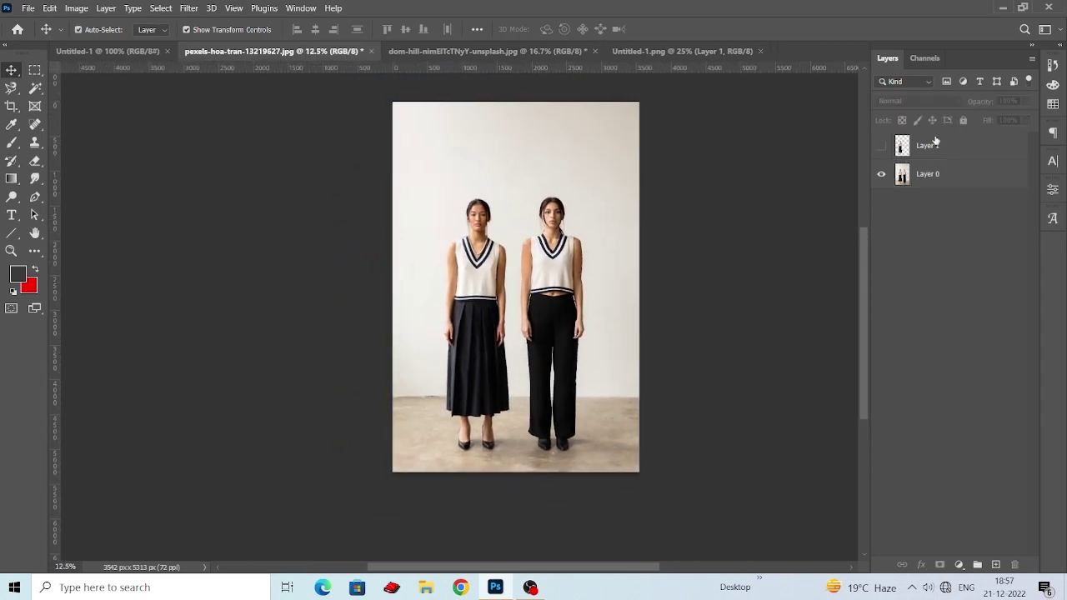
- Show and activate Layer 1, and load the outline of its cut-out woman as a selection
click(881, 146)
click(882, 147)
click(882, 147)
click(906, 148)
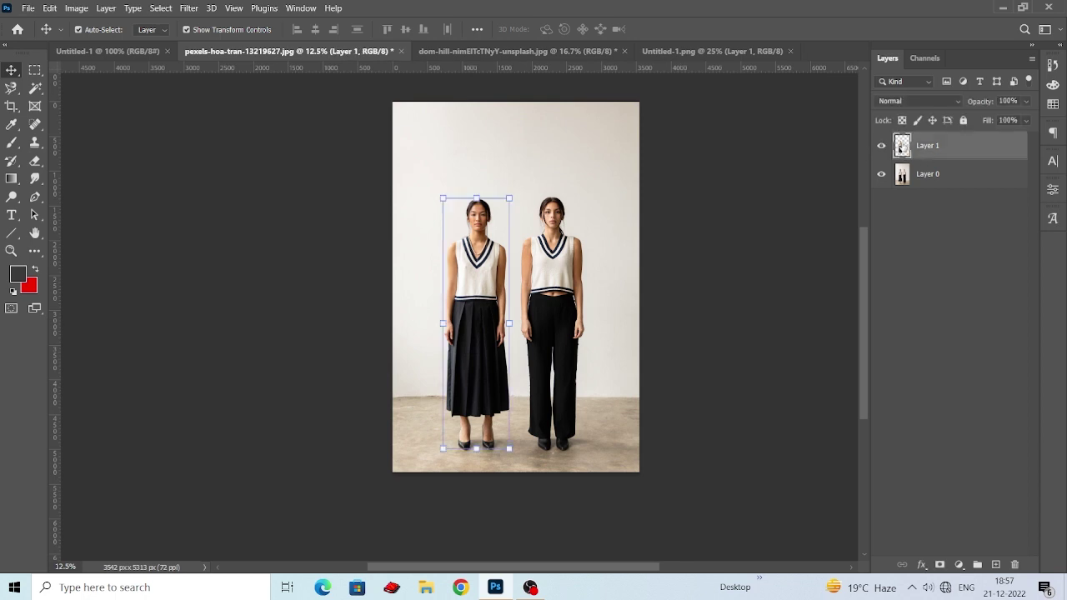
right_click(907, 149)
click(921, 180)
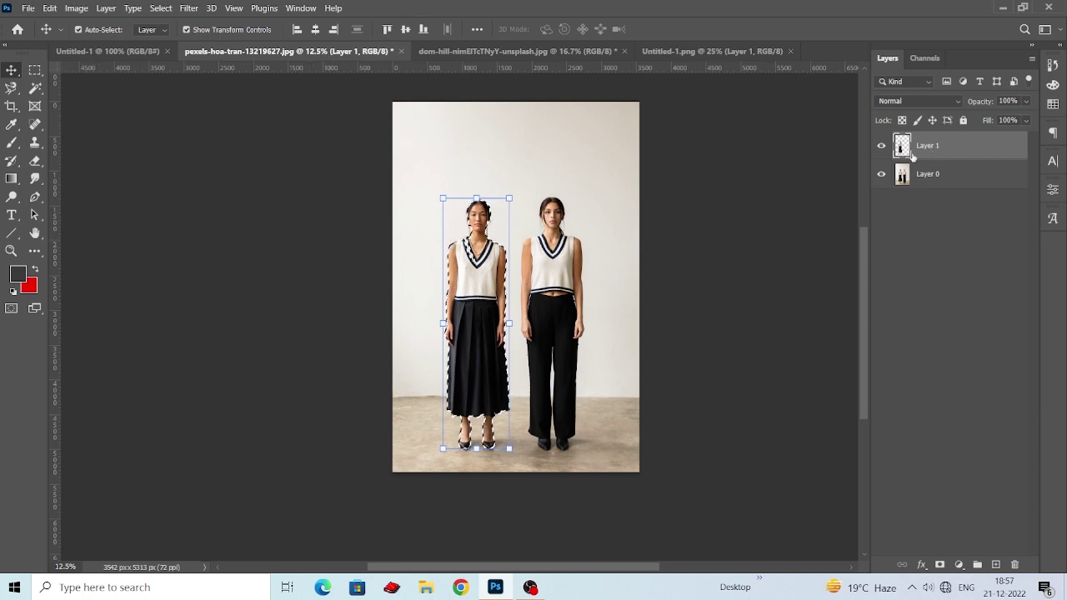
drag(538, 284, 538, 284)
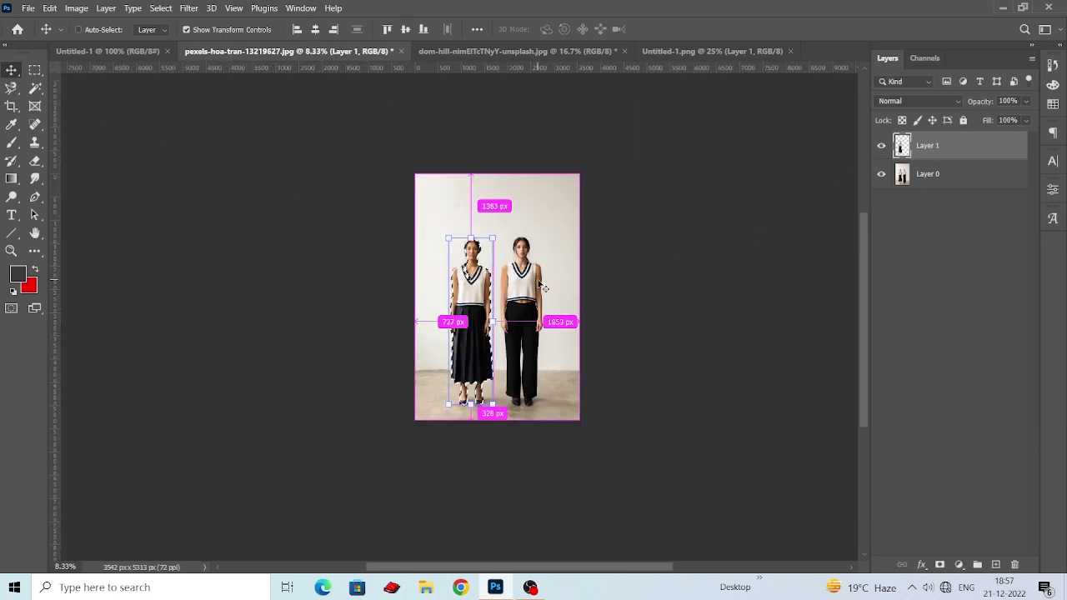
key(ctrl+plus)
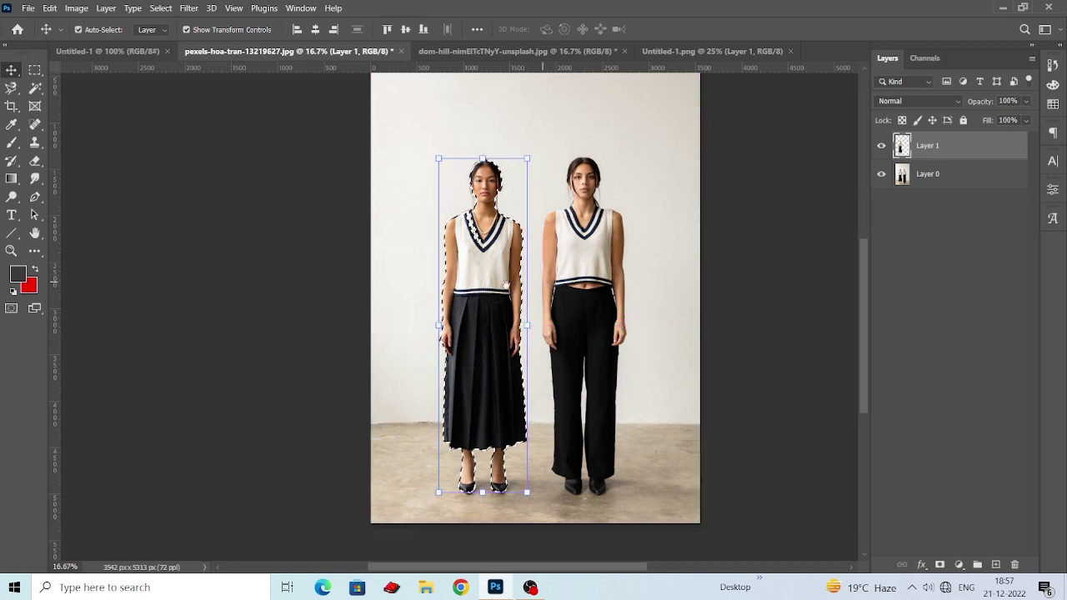
scroll(495, 339, up, 1)
key(ctrl+plus)
key(ctrl+plus)
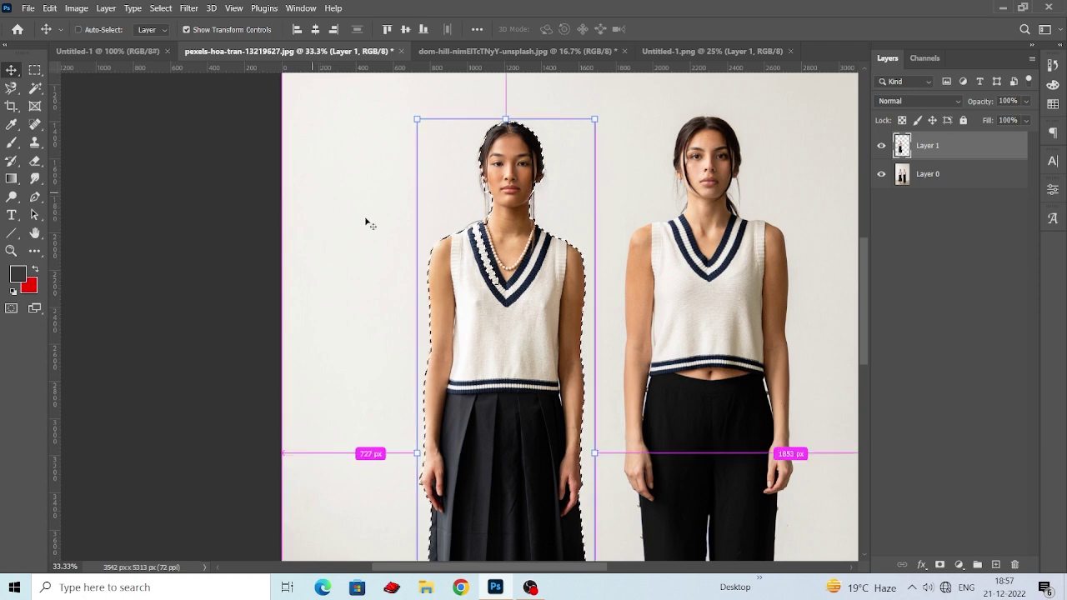
- Deselect, merge Layer 1 down into Layer 0, and duplicate the merged layer
key(ctrl+d)
key(ctrl+e)
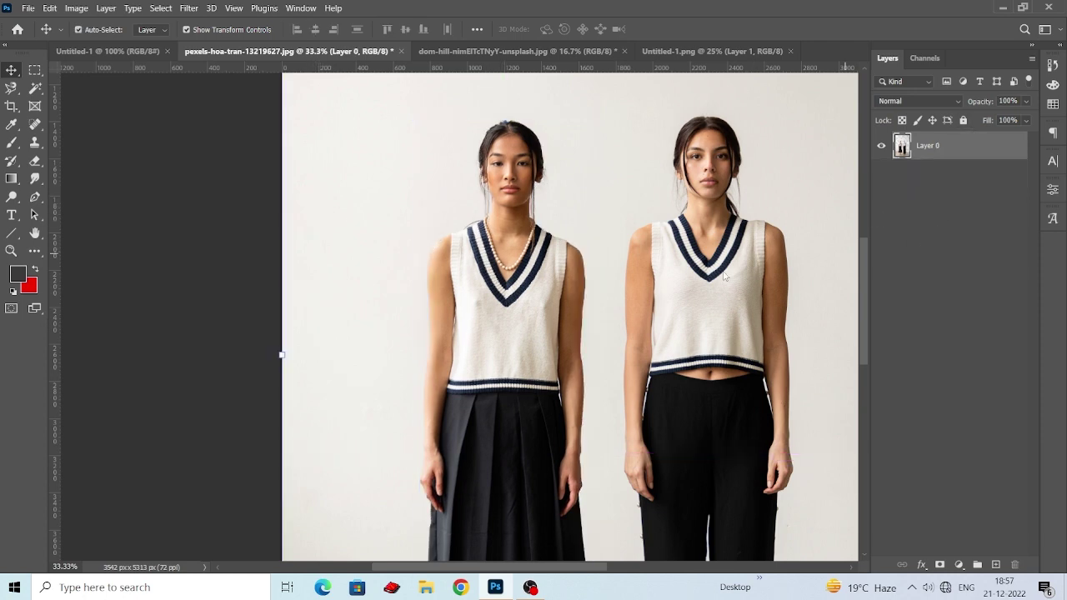
scroll(548, 250, down, 3)
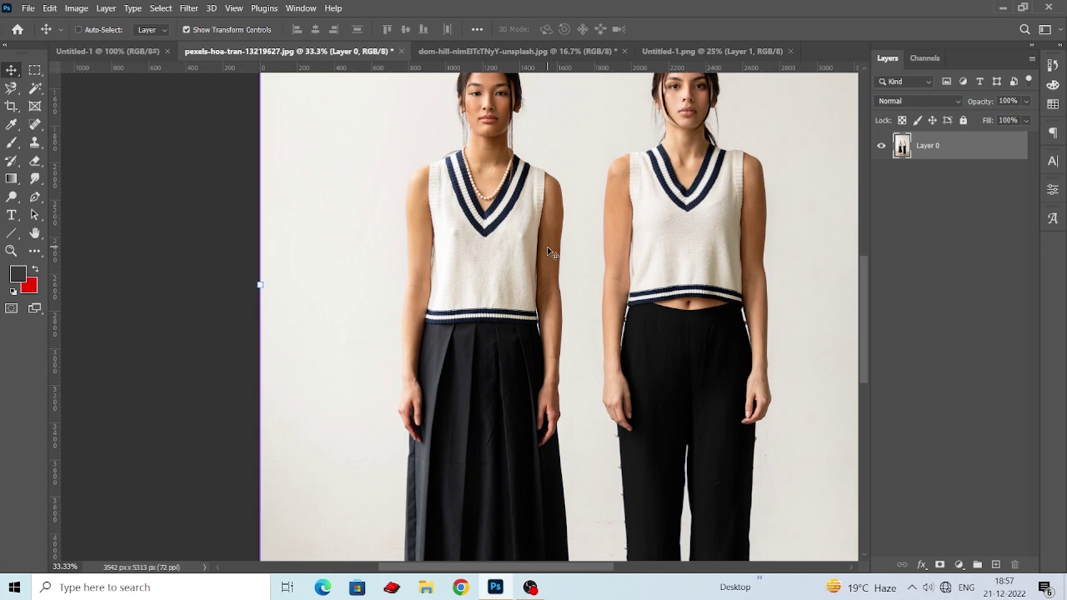
key(ctrl+minus)
key(ctrl+minus)
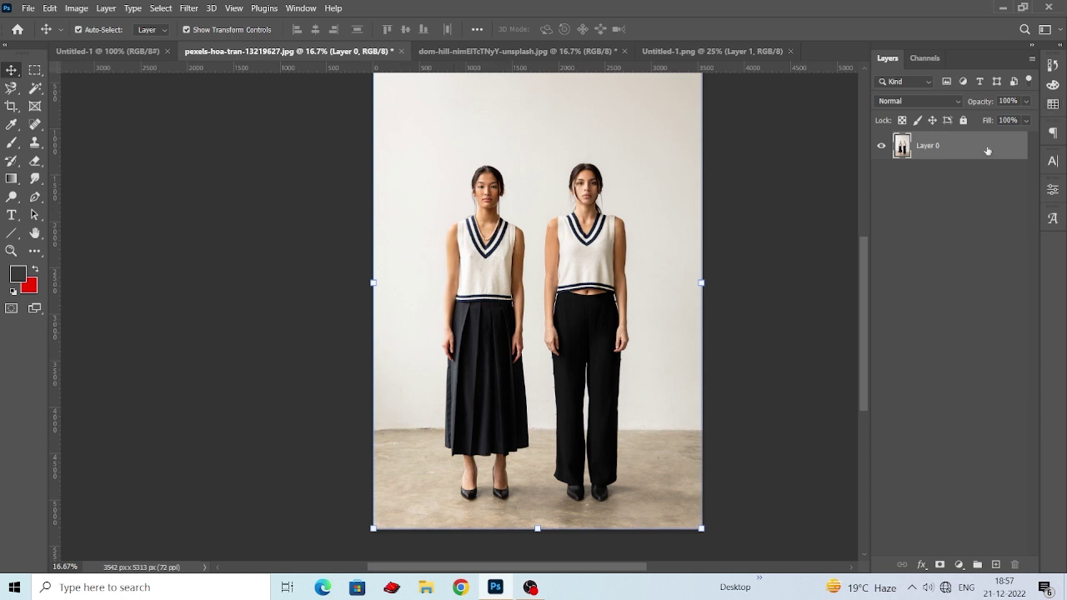
drag(988, 151, 996, 566)
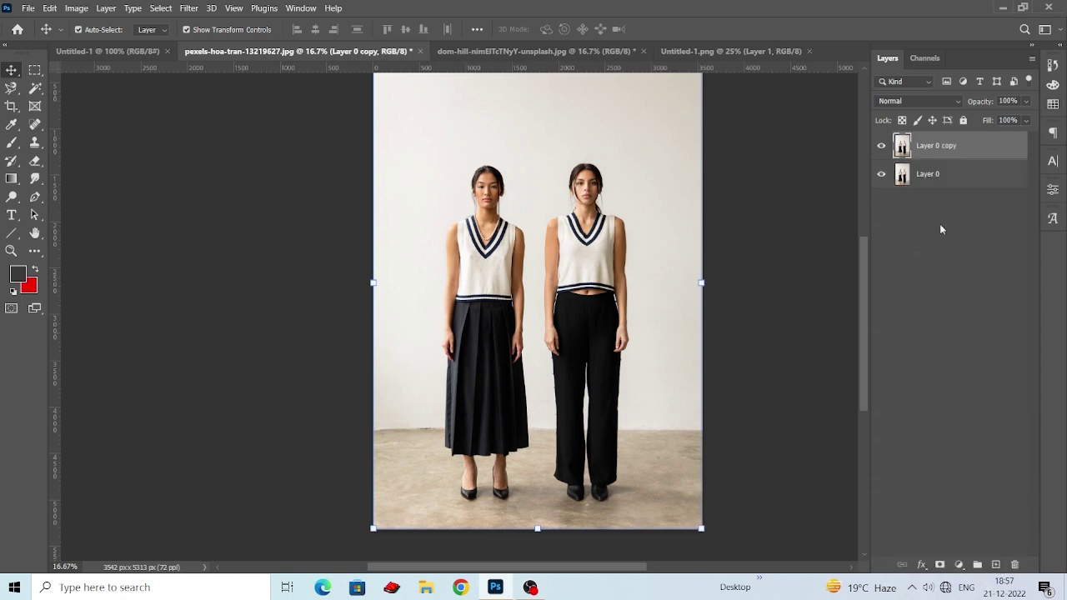
- Select the woman in the skirt on Layer 0 copy by framing her from head to shoes with the Object Selection tool
right_click(34, 88)
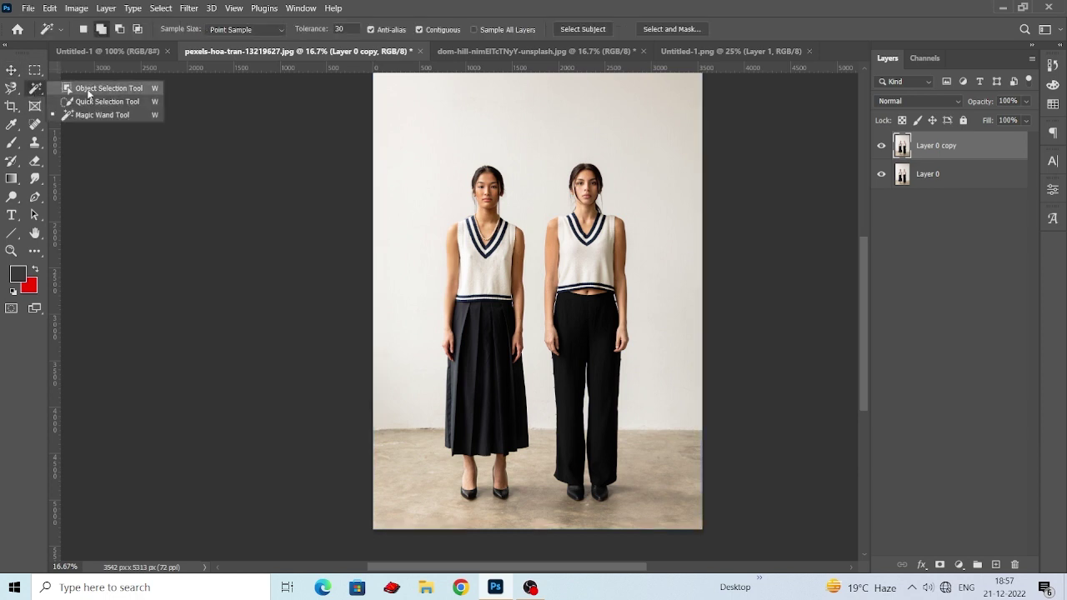
click(69, 88)
scroll(367, 196, down, 1)
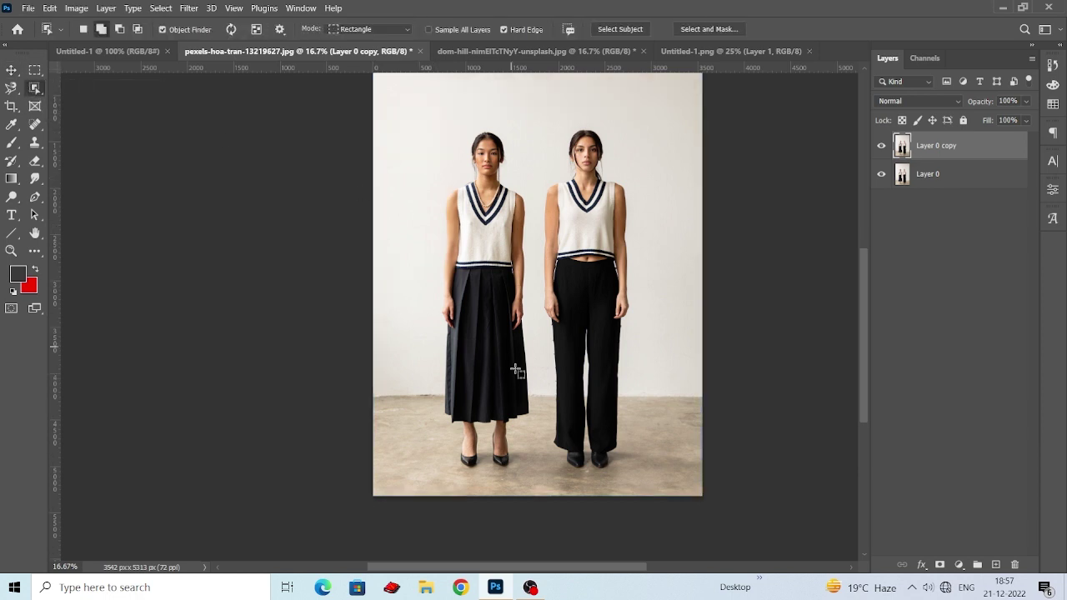
drag(415, 108, 535, 455)
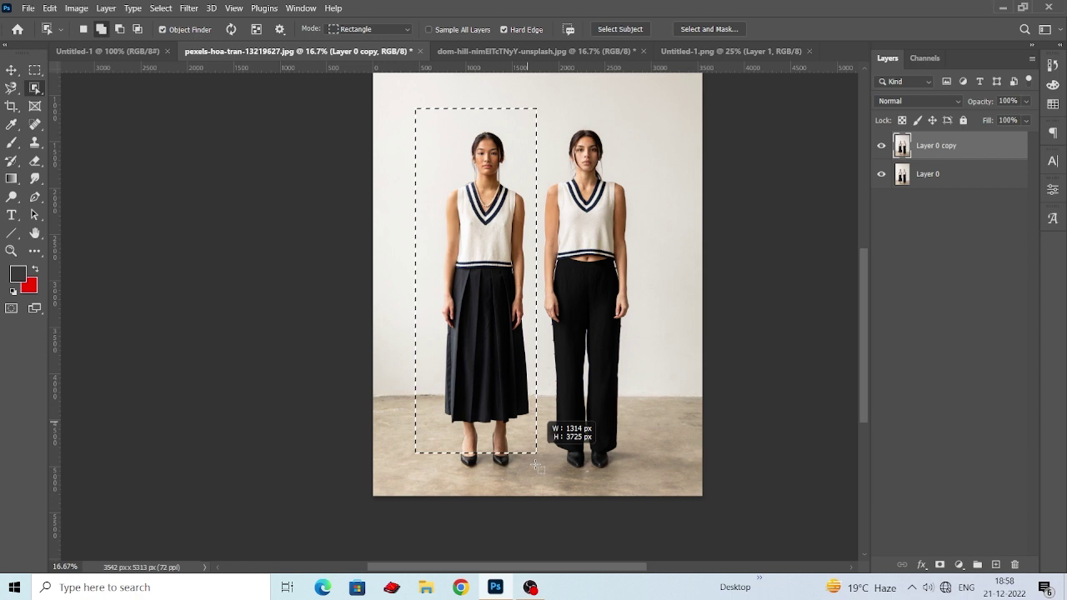
drag(536, 454, 532, 485)
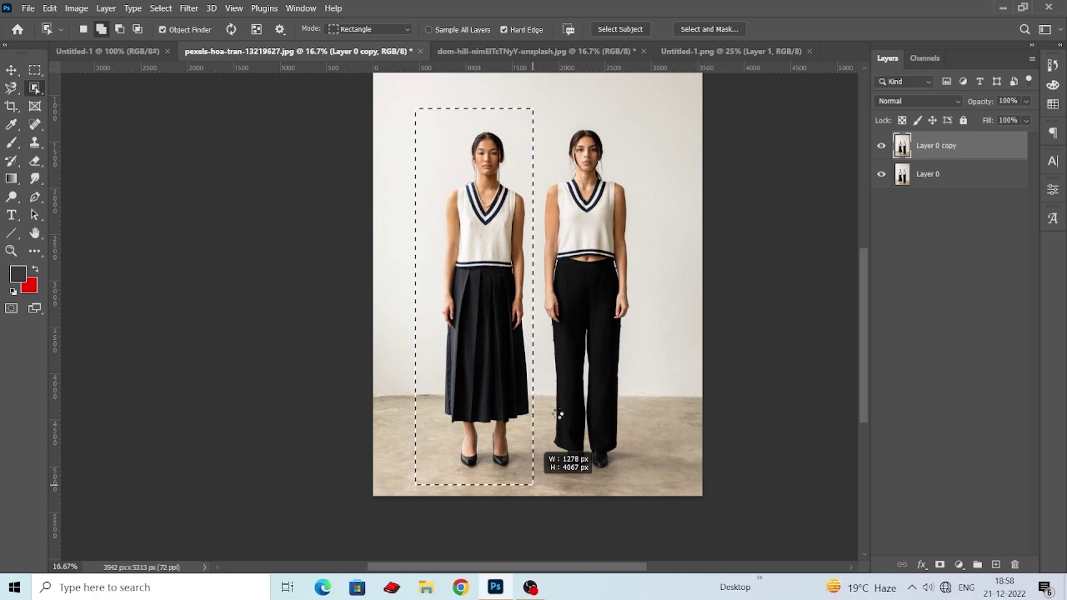
drag(558, 414, 558, 414)
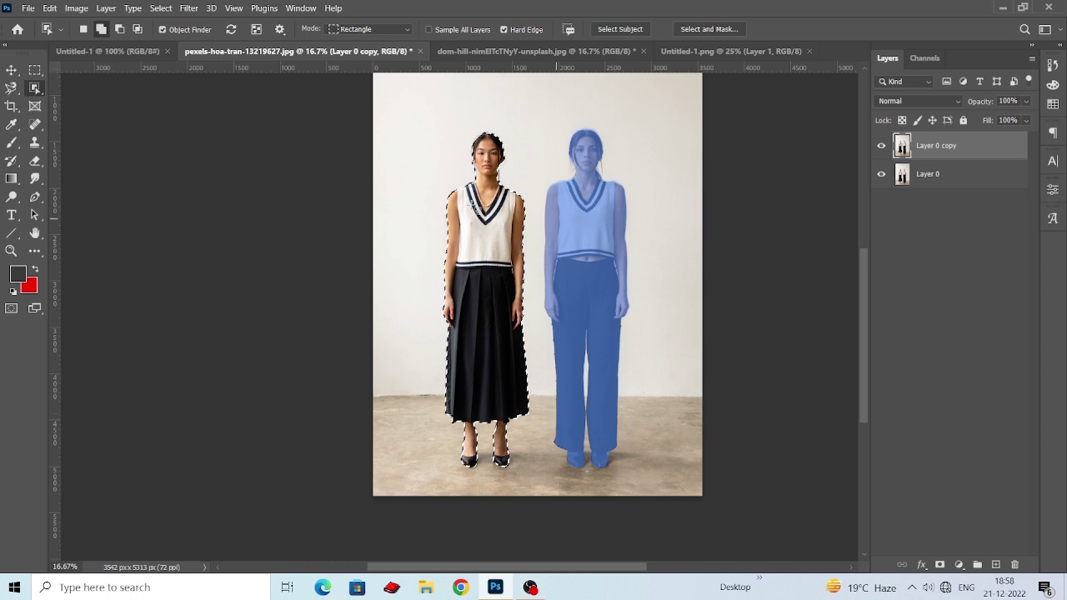
- Expand the selection around the woman in the skirt by 20 pixels
click(197, 12)
mouse_move(167, 10)
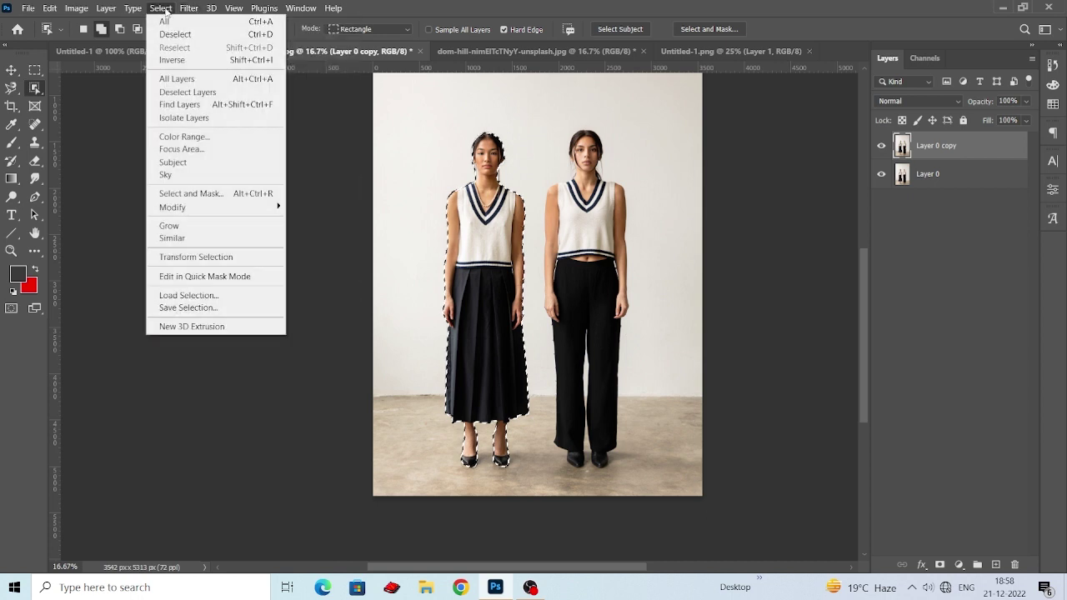
mouse_move(221, 207)
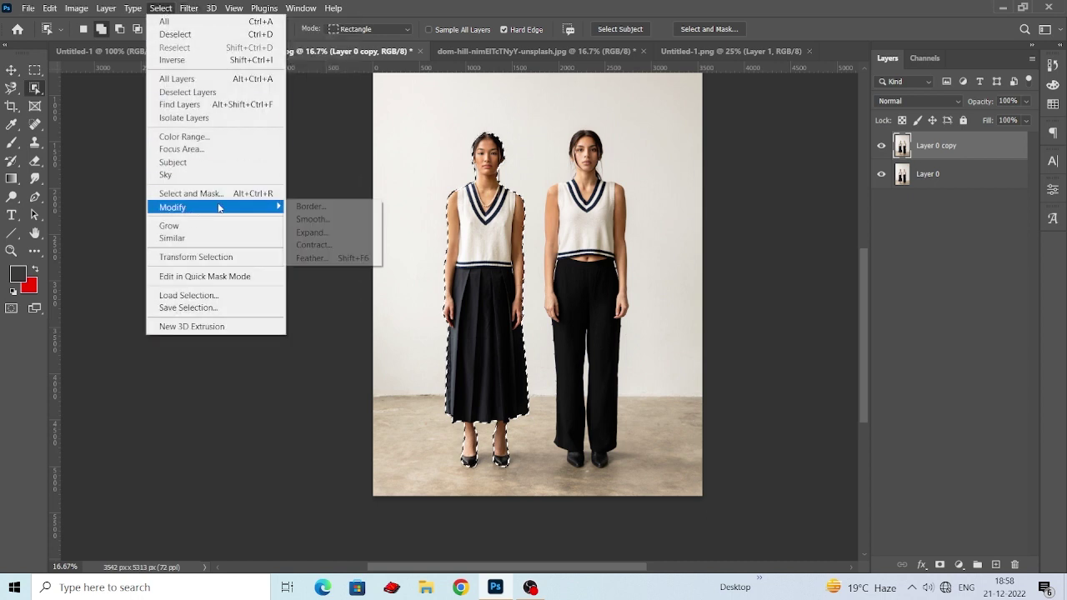
click(336, 232)
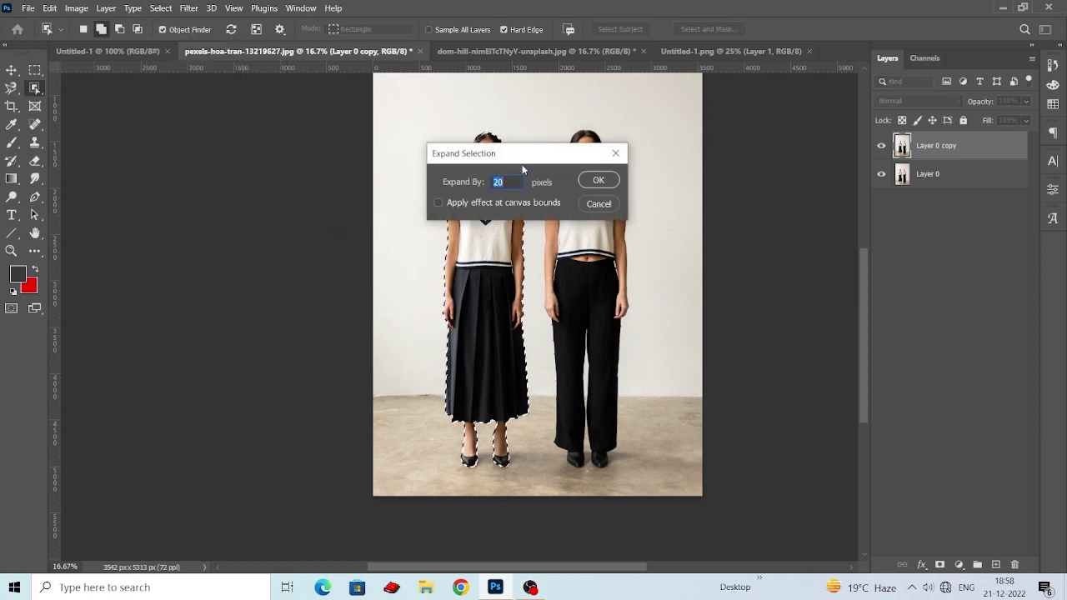
drag(522, 164, 709, 197)
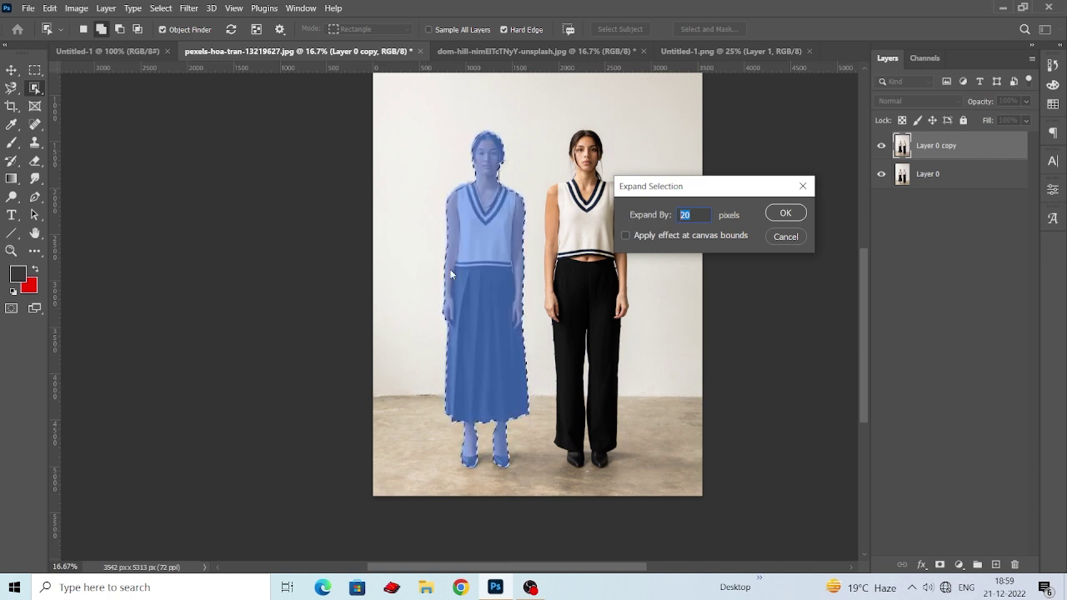
click(786, 214)
- Examine the expanded selection edge from head to shoes, comparing it with the outline before expansion
key(ctrl+plus)
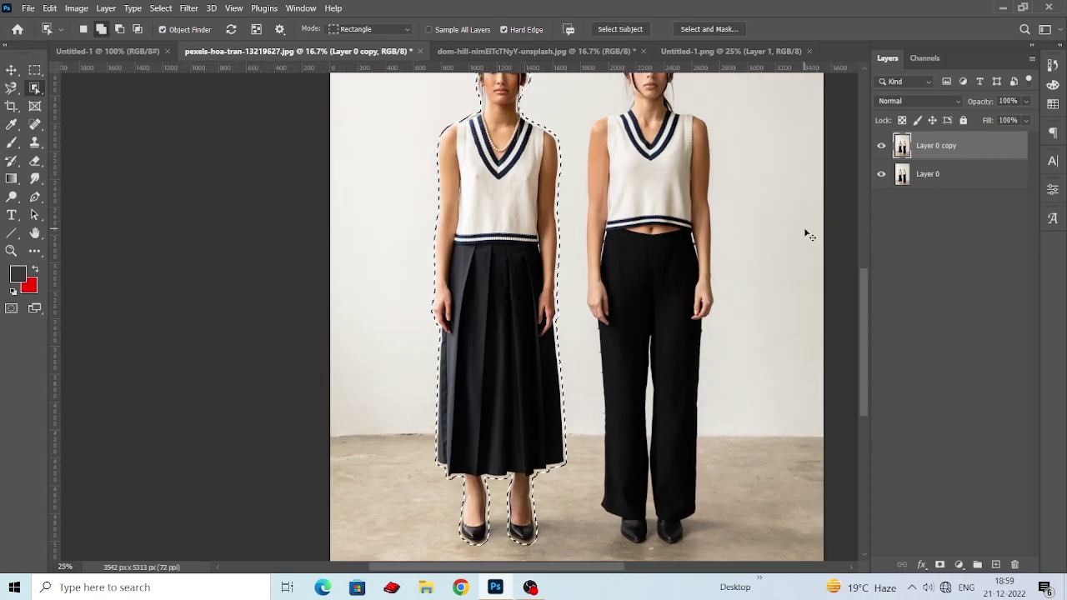
key(ctrl+plus)
scroll(527, 254, up, 5)
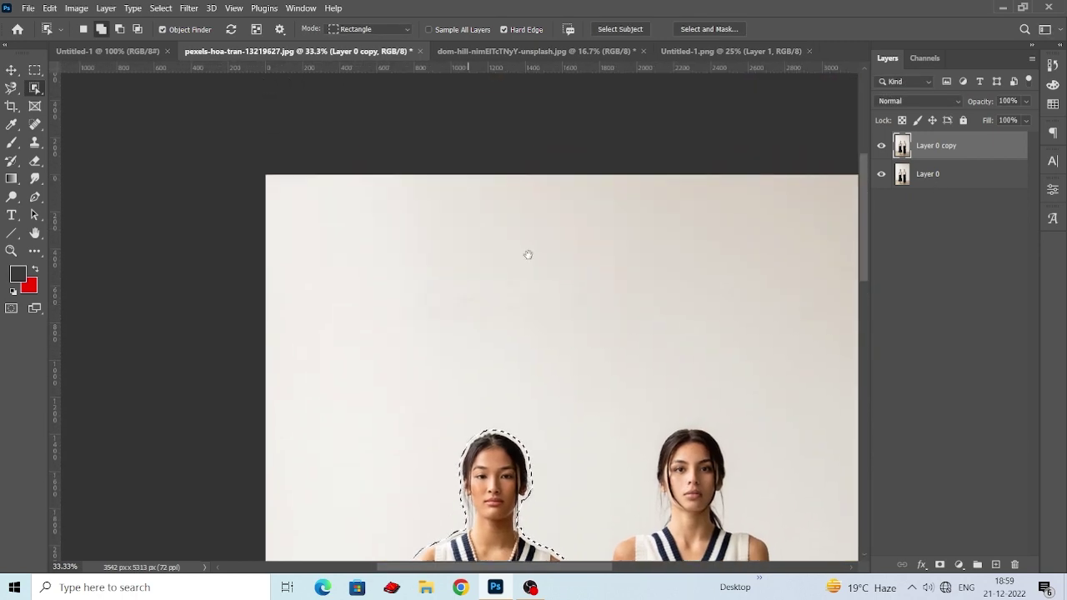
scroll(529, 234, up, 2)
scroll(542, 216, down, 6)
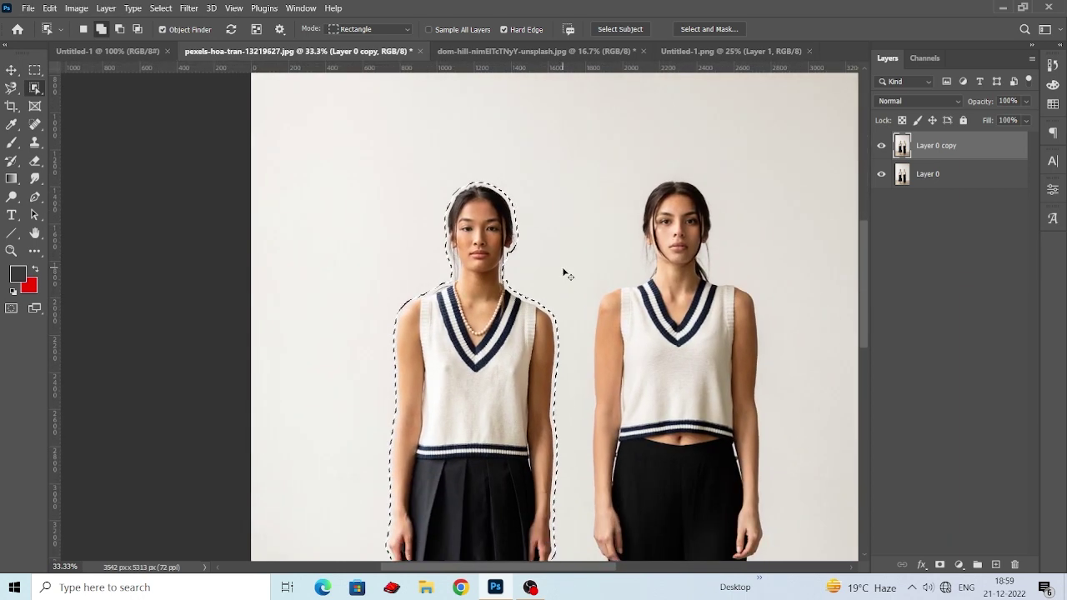
key(ctrl+z)
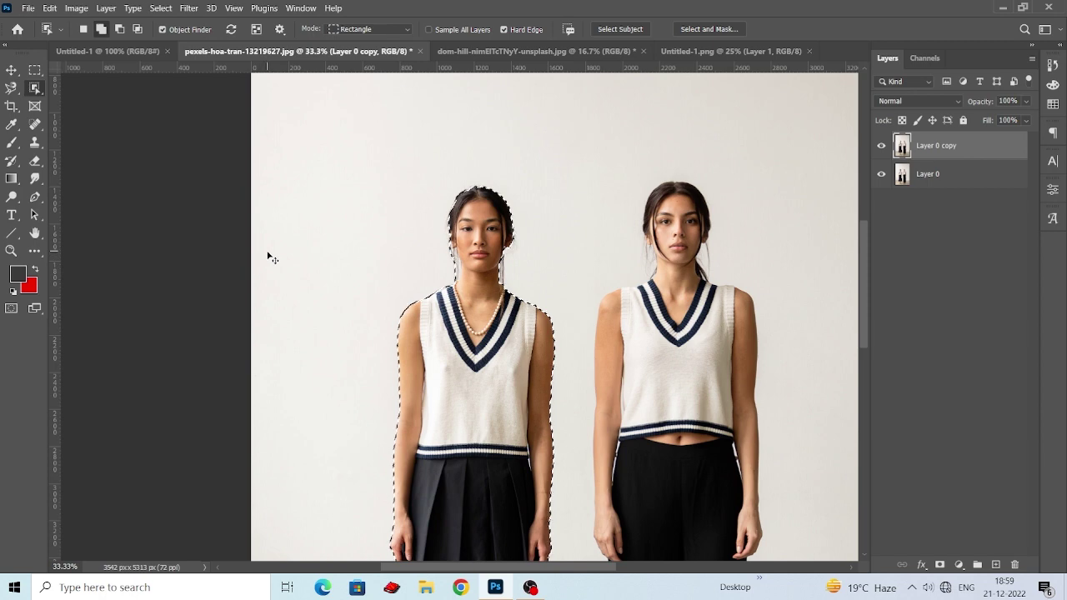
key(ctrl+shift+z)
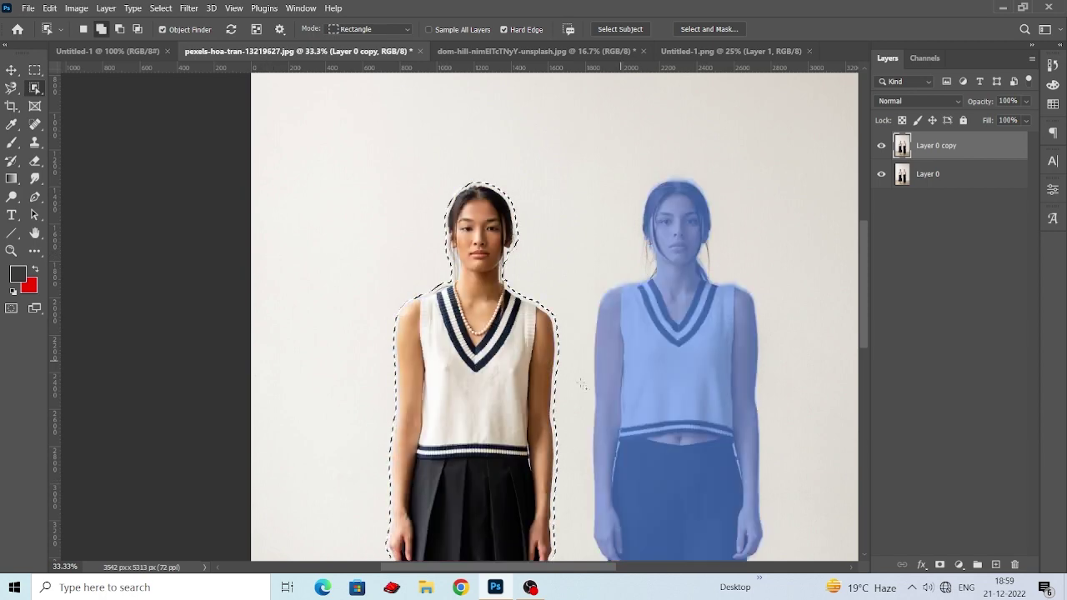
scroll(543, 346, down, 5)
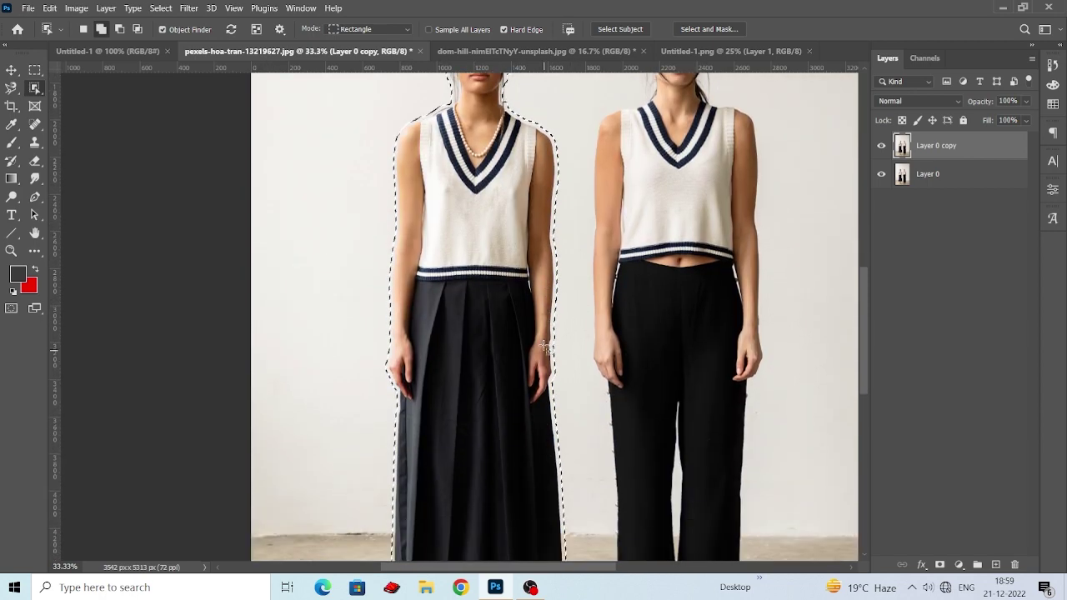
scroll(543, 346, down, 5)
key(ctrl+minus)
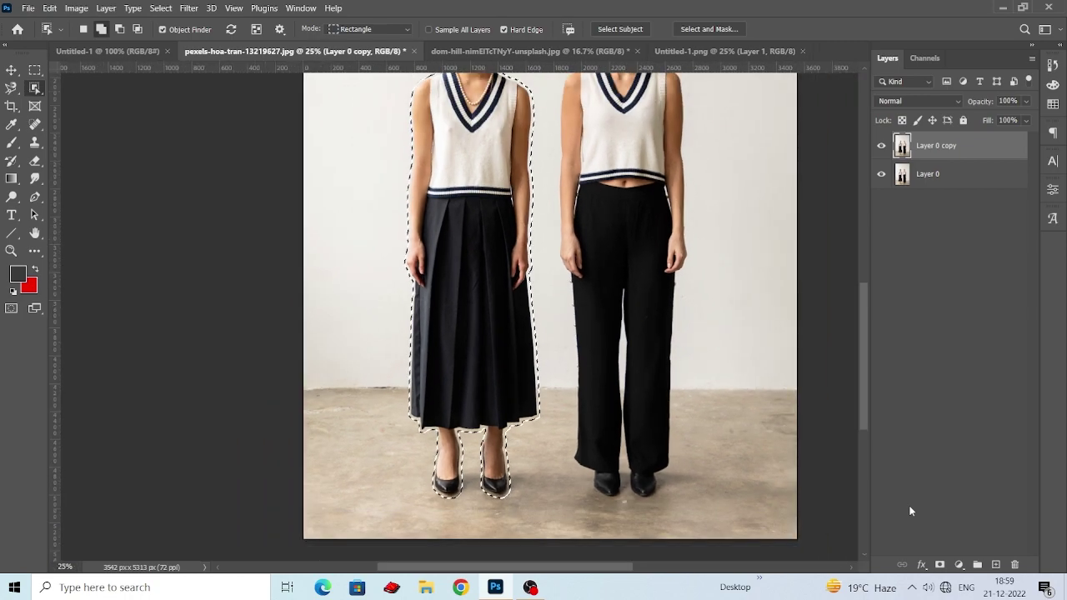
drag(505, 246, 458, 321)
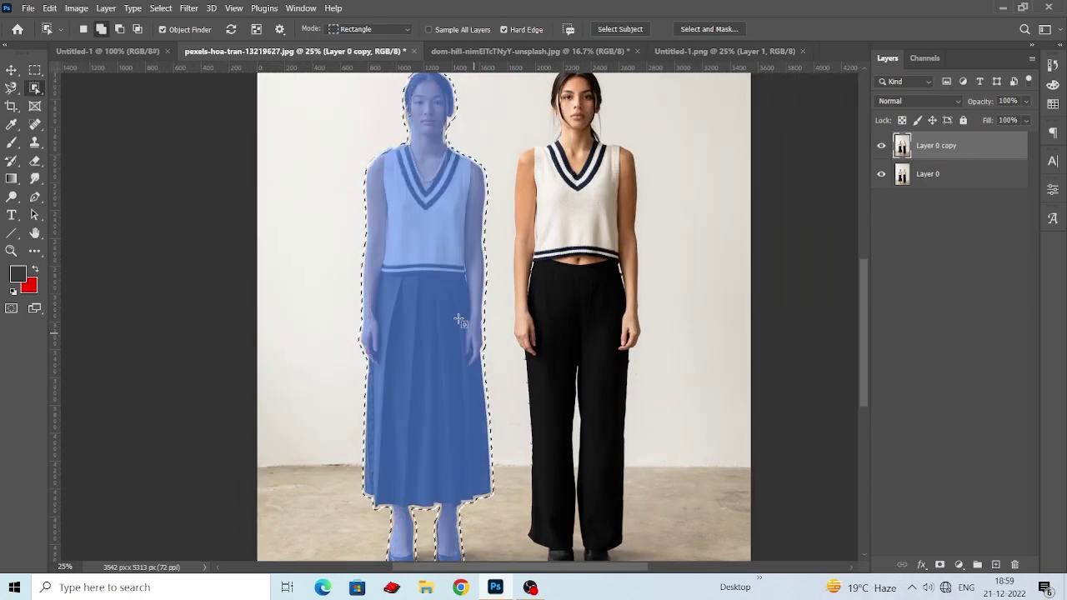
- Fill the selected woman on Layer 0 copy with Content-Aware contents, Normal mode and 100% opacity to remove her
click(49, 7)
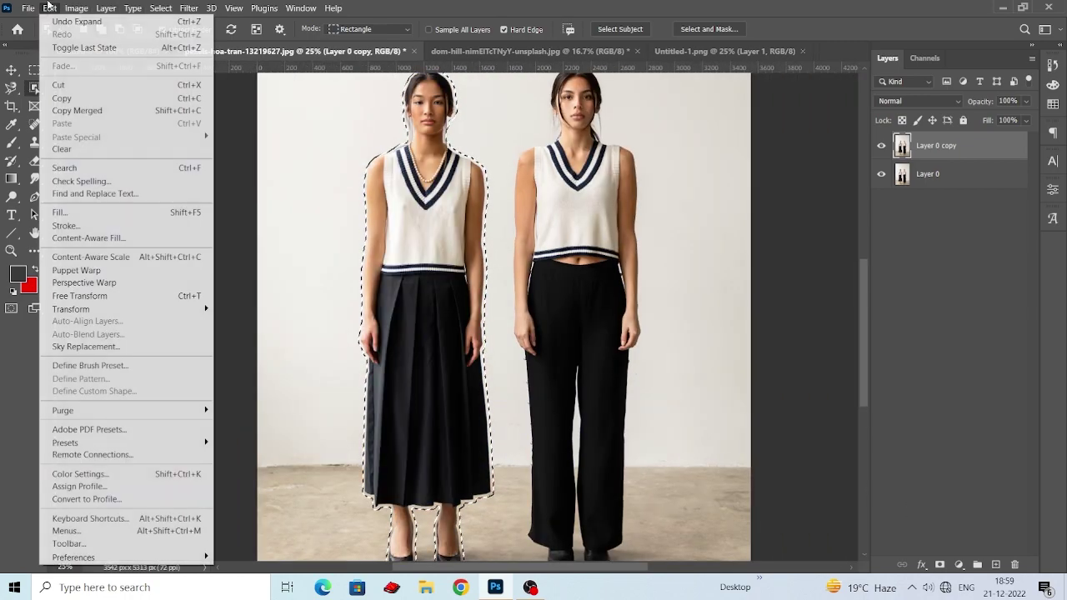
click(81, 213)
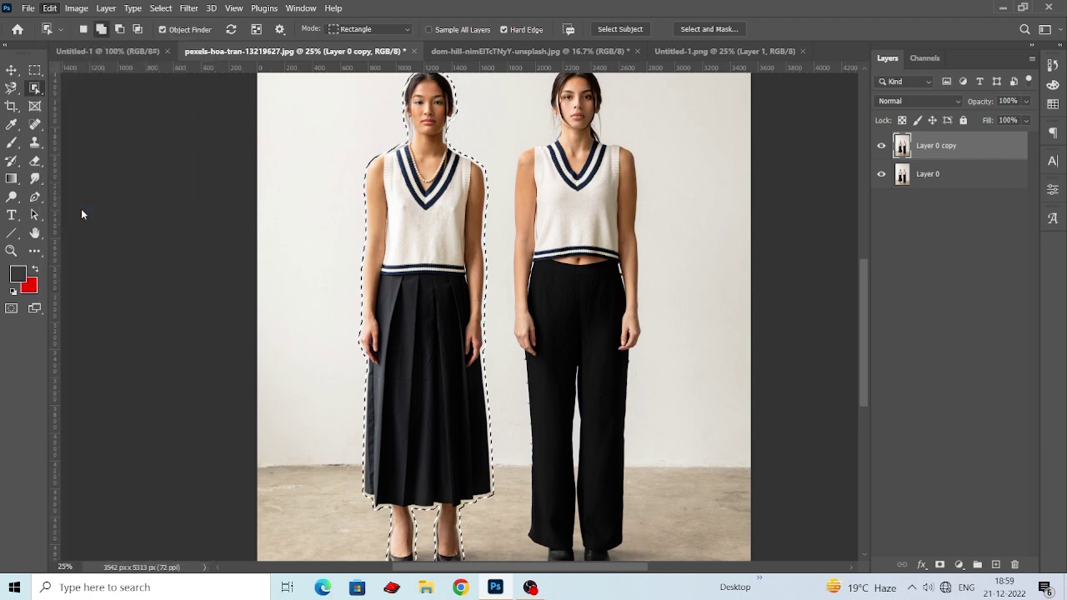
drag(521, 110, 481, 121)
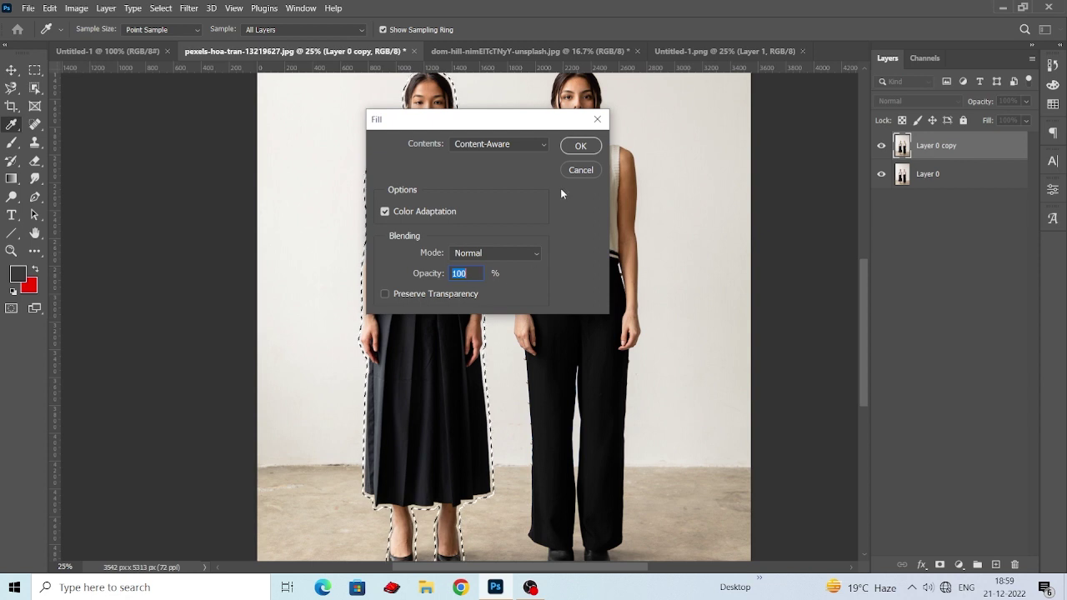
click(525, 148)
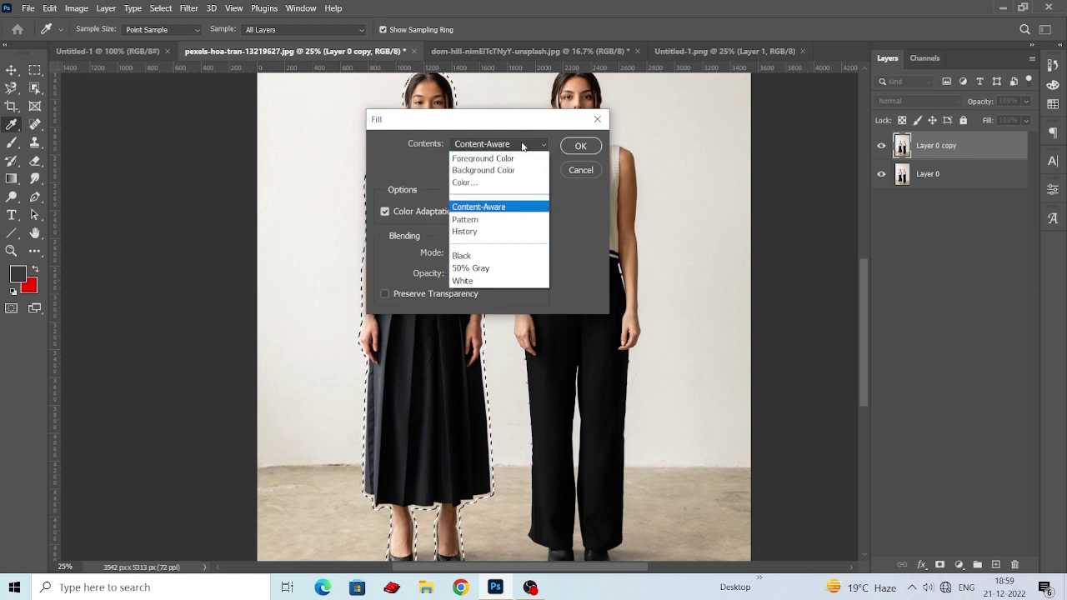
click(480, 207)
click(581, 145)
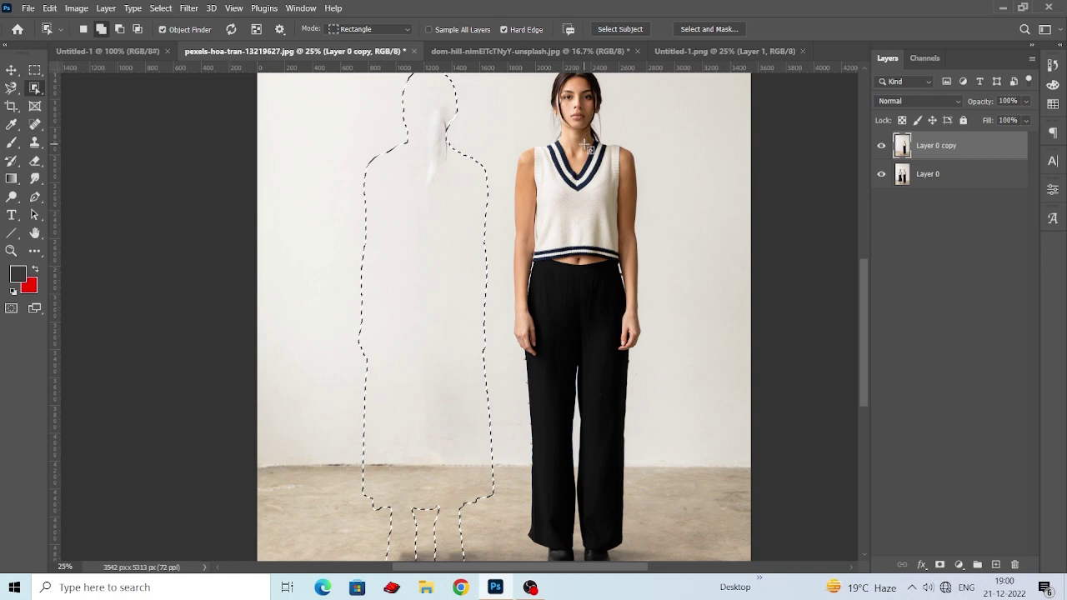
- Deselect and compare the filled Layer 0 copy with the original photo by hiding and showing the copy
key(ctrl+minus)
key(ctrl+minus)
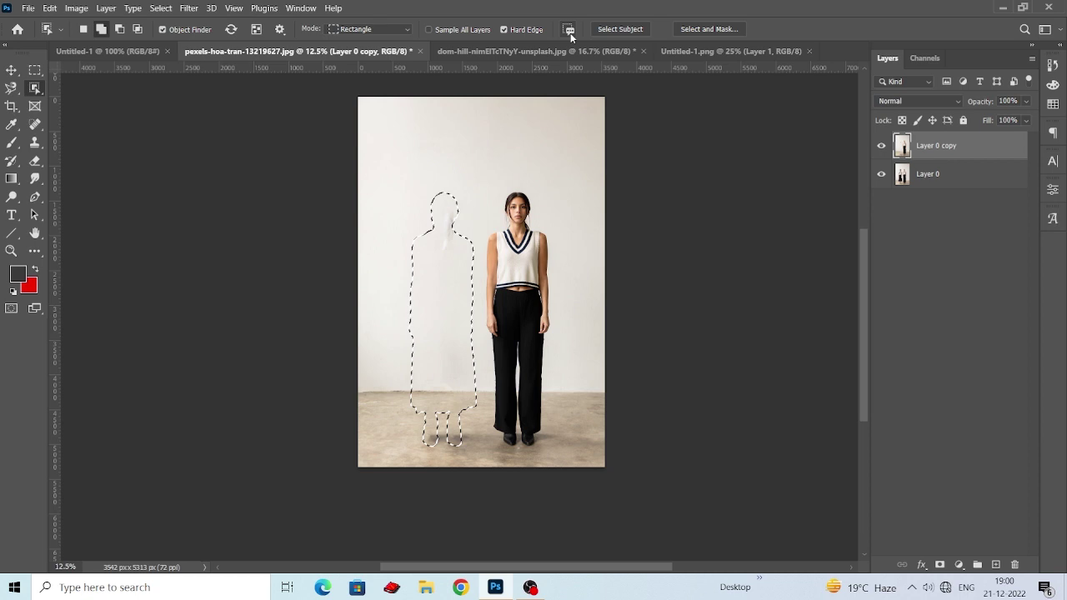
key(ctrl+d)
key(ctrl+plus)
click(881, 145)
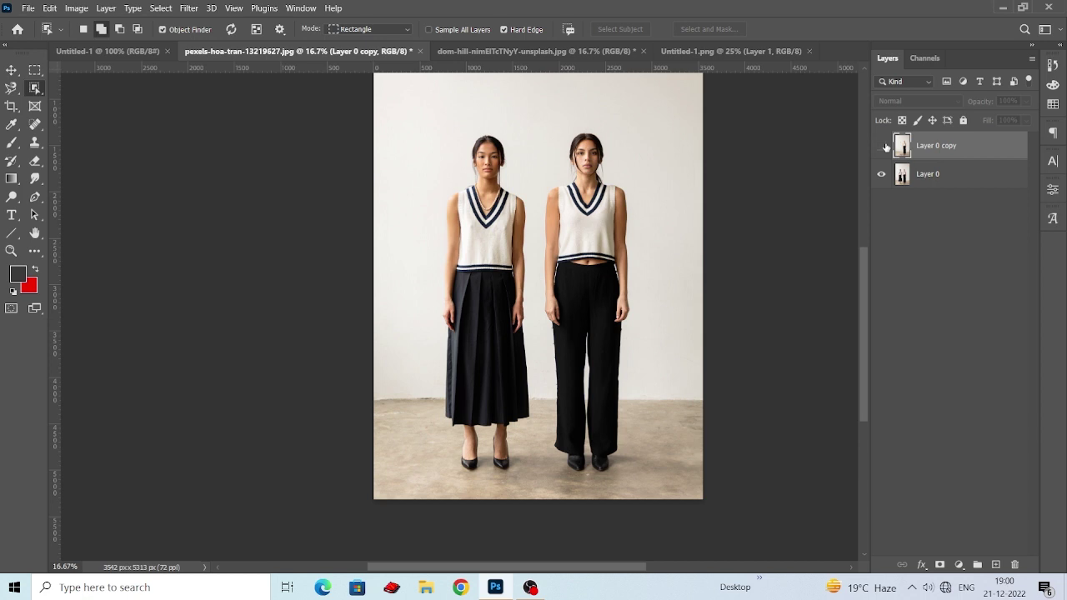
click(881, 145)
- Lasso the leftover smudge on the wall where the removed woman's head and chest were
key(l)
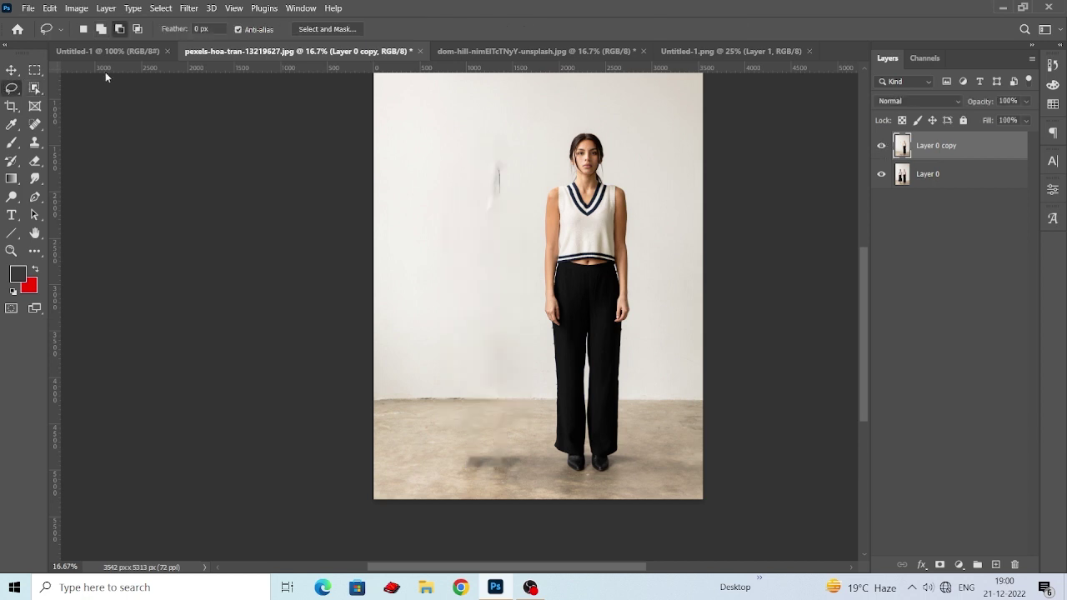
mouse_move(492, 143)
mouse_down()
mouse_move(528, 209)
mouse_move(499, 142)
mouse_up()
scroll(507, 247, down, 2)
- Add the dark shadow patch on the floor to the lasso selection, extending it down to the photo's lower edge
mouse_move(486, 404)
mouse_down()
mouse_move(458, 395)
mouse_move(451, 429)
mouse_move(469, 450)
mouse_move(515, 441)
mouse_move(523, 417)
mouse_move(457, 383)
mouse_up()
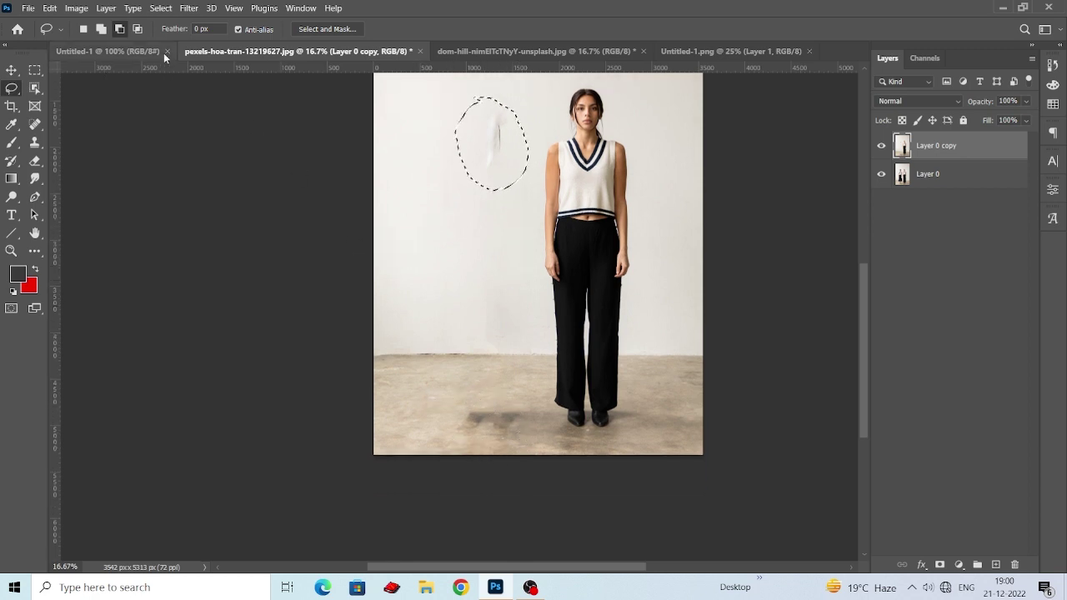
click(101, 30)
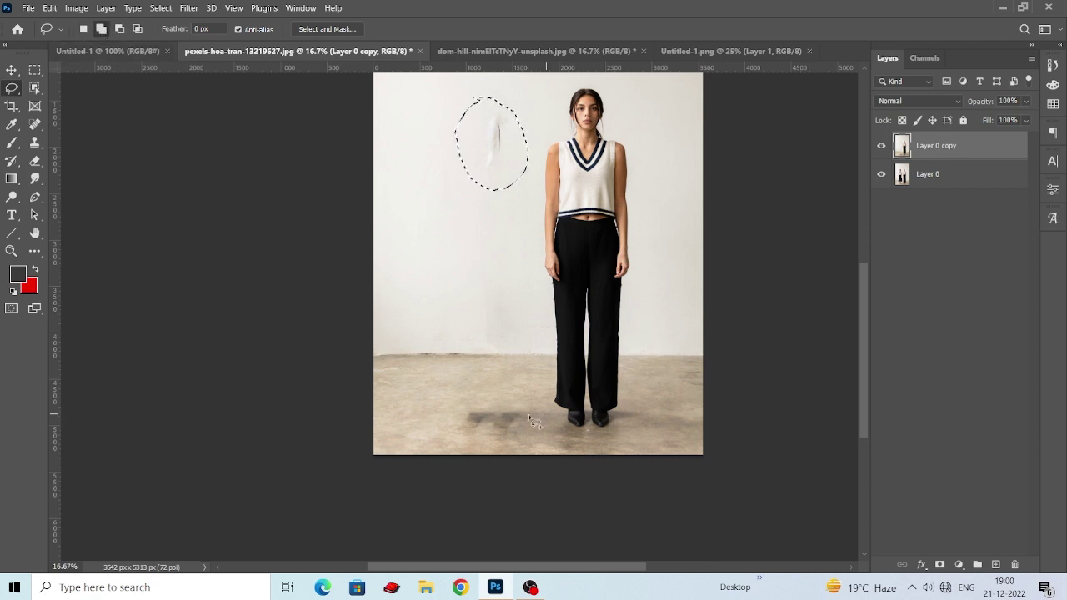
mouse_move(516, 406)
mouse_down()
mouse_move(461, 418)
mouse_move(468, 444)
mouse_move(495, 453)
mouse_move(550, 434)
mouse_move(534, 399)
mouse_move(455, 418)
mouse_up()
scroll(511, 431, down, 2)
scroll(491, 298, up, 1)
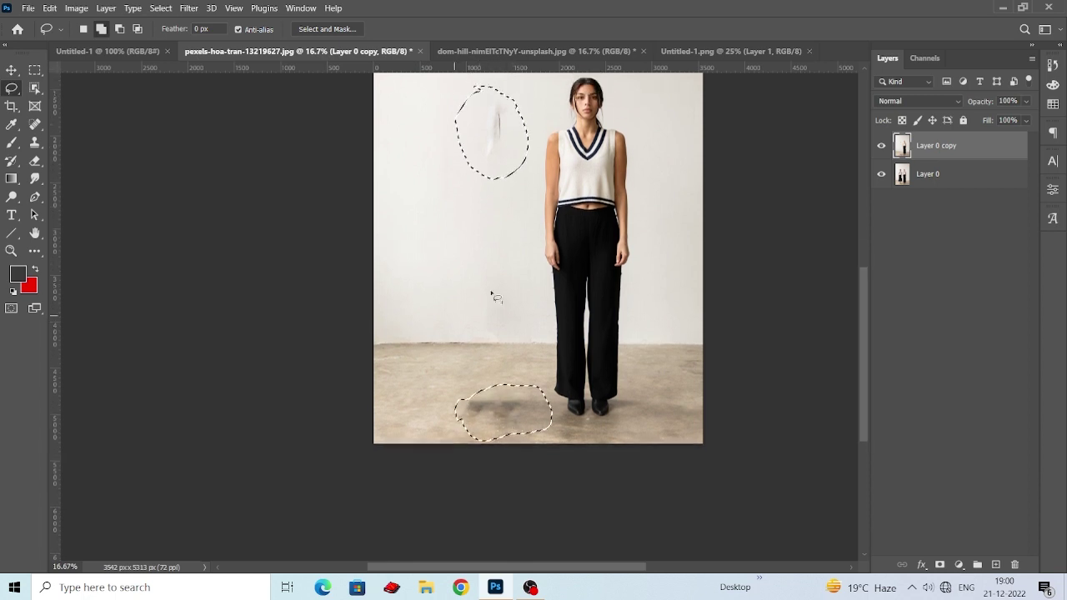
scroll(540, 421, down, 3)
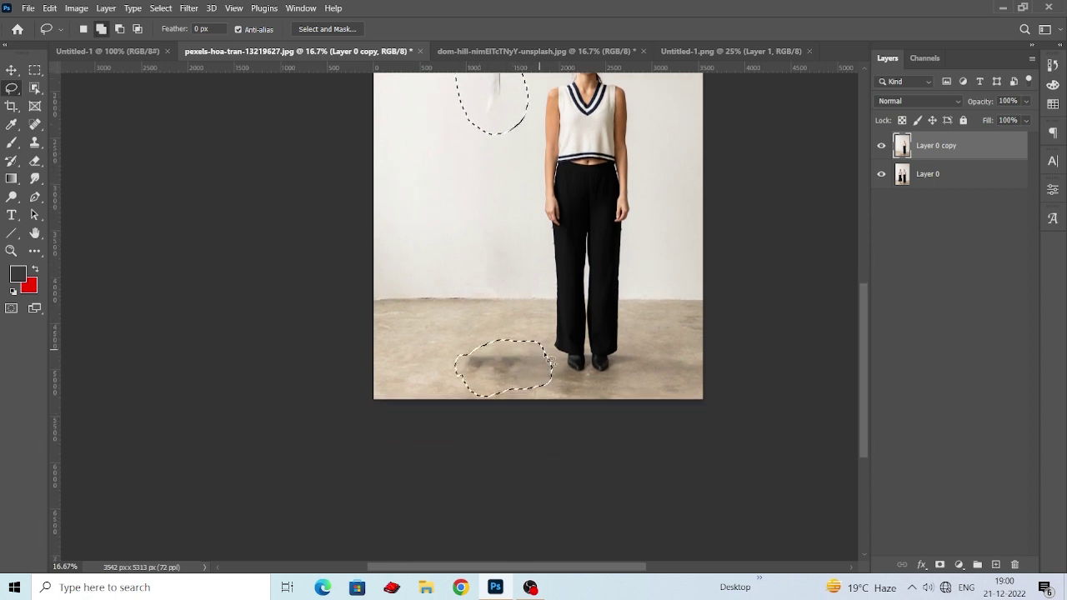
mouse_move(550, 360)
mouse_down()
mouse_move(571, 394)
mouse_move(535, 407)
mouse_move(479, 406)
mouse_move(474, 395)
mouse_move(514, 356)
mouse_up()
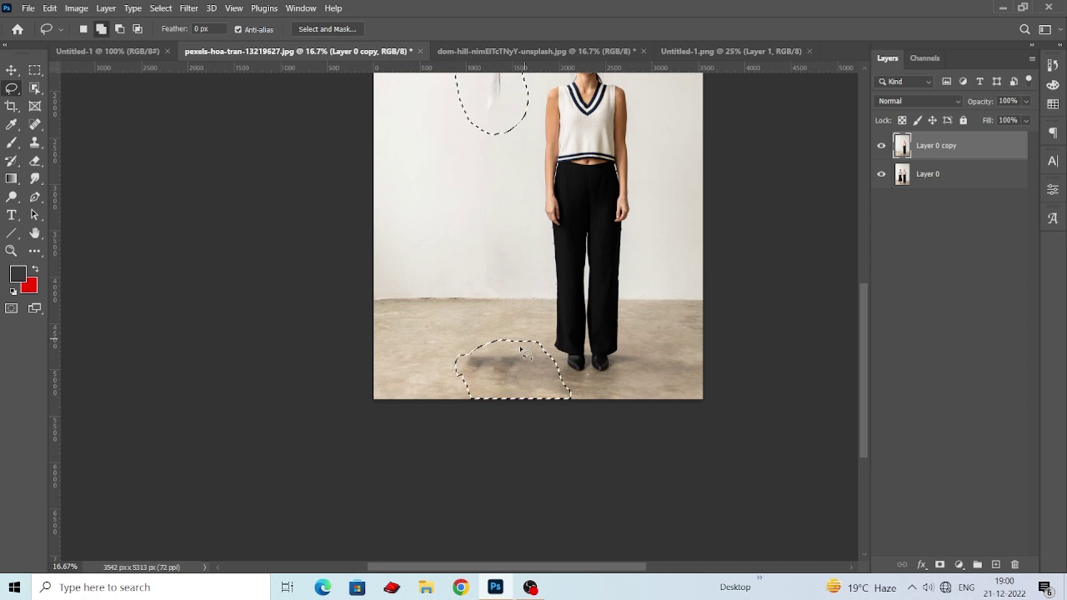
- Fill the selected wall and floor patches with Content-Aware contents, Normal mode and 100% opacity, and deselect
scroll(520, 349, up, 4)
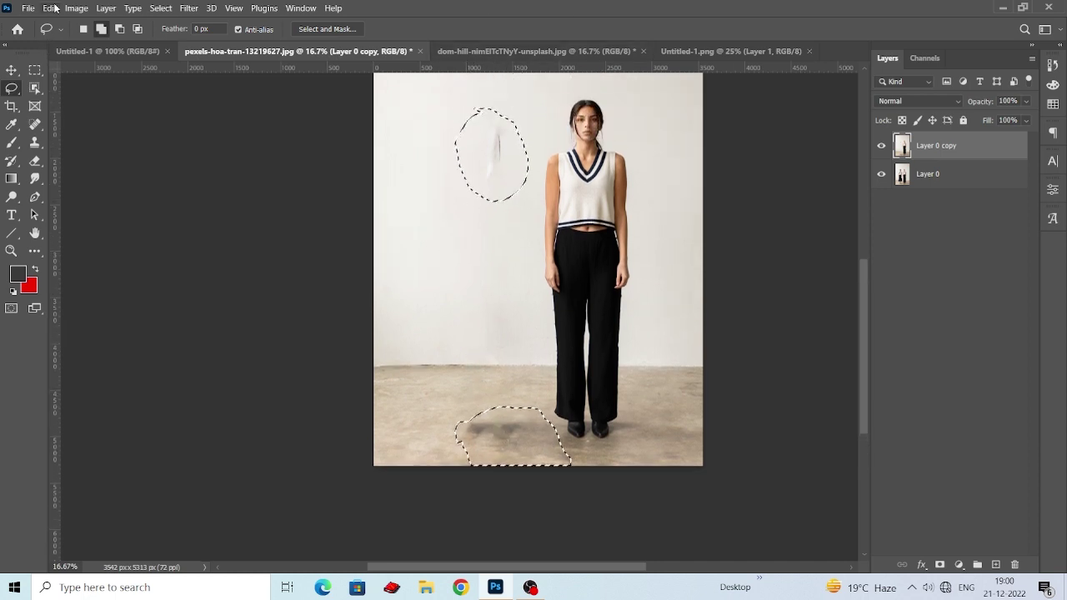
click(52, 8)
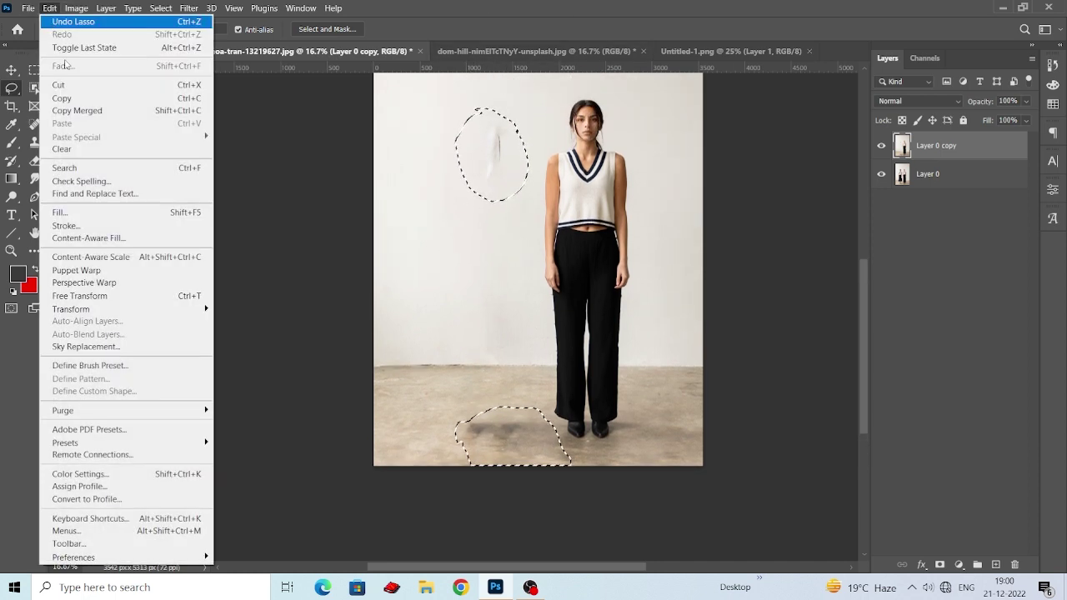
click(92, 214)
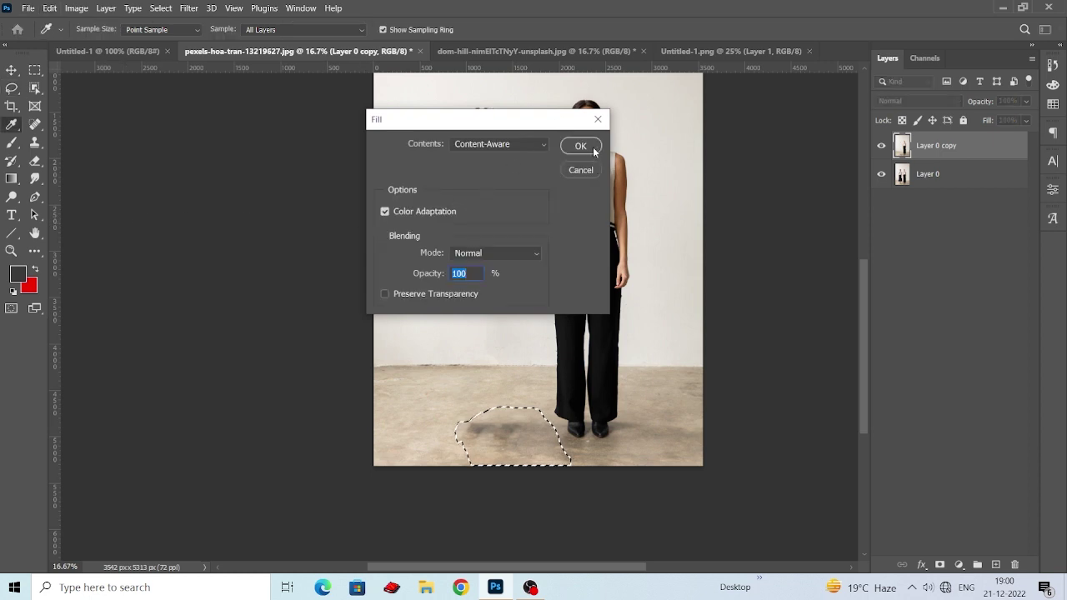
click(580, 146)
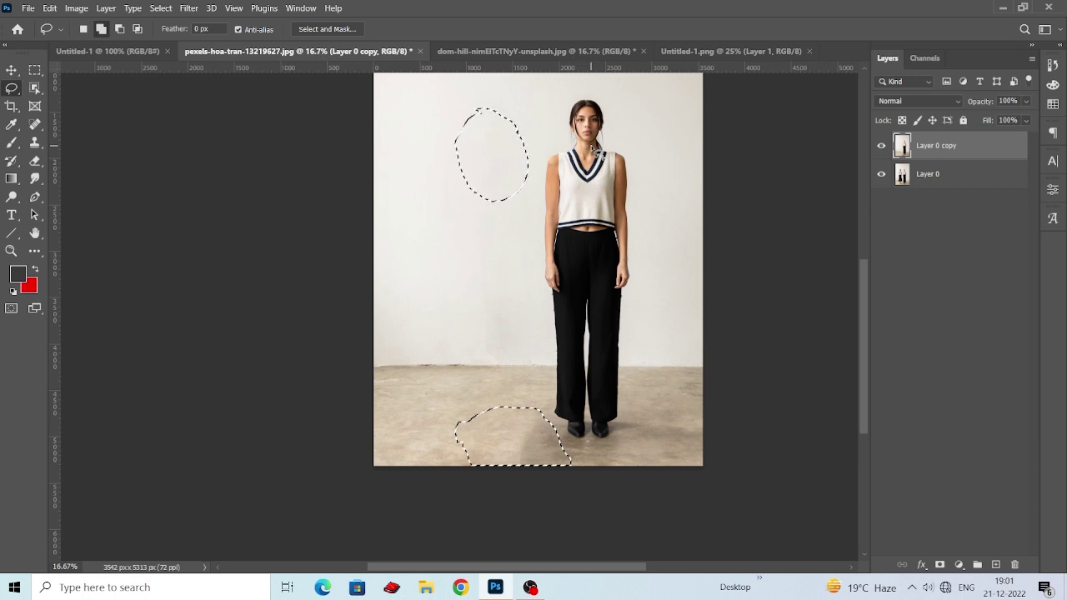
key(ctrl+d)
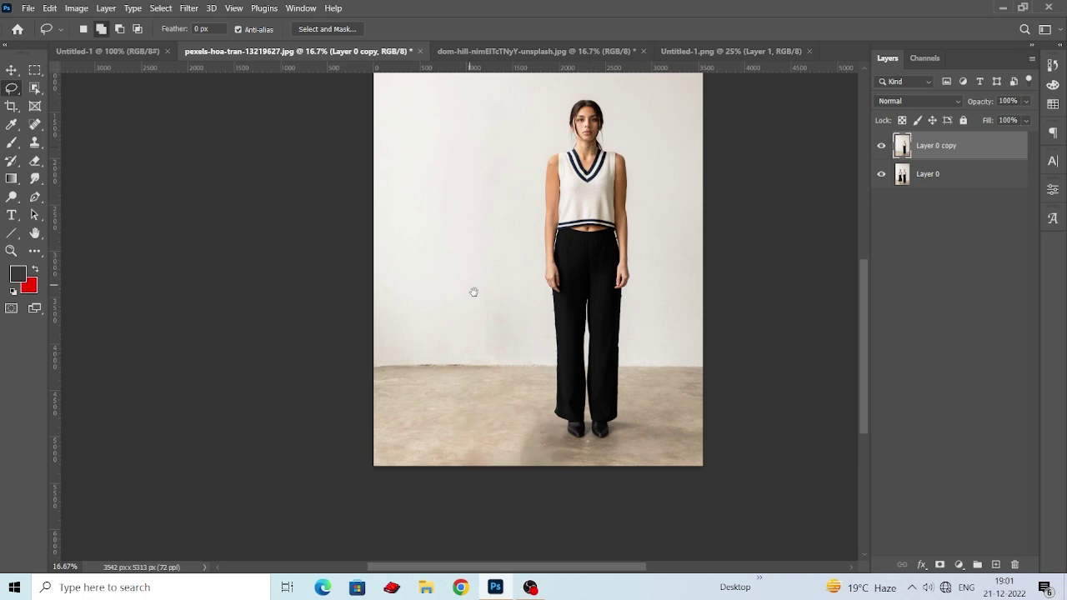
- Examine the cleaned wall and floor, comparing the retouched Layer 0 copy with the original by toggling the copy's visibility
drag(523, 372, 560, 402)
scroll(560, 401, down, 4)
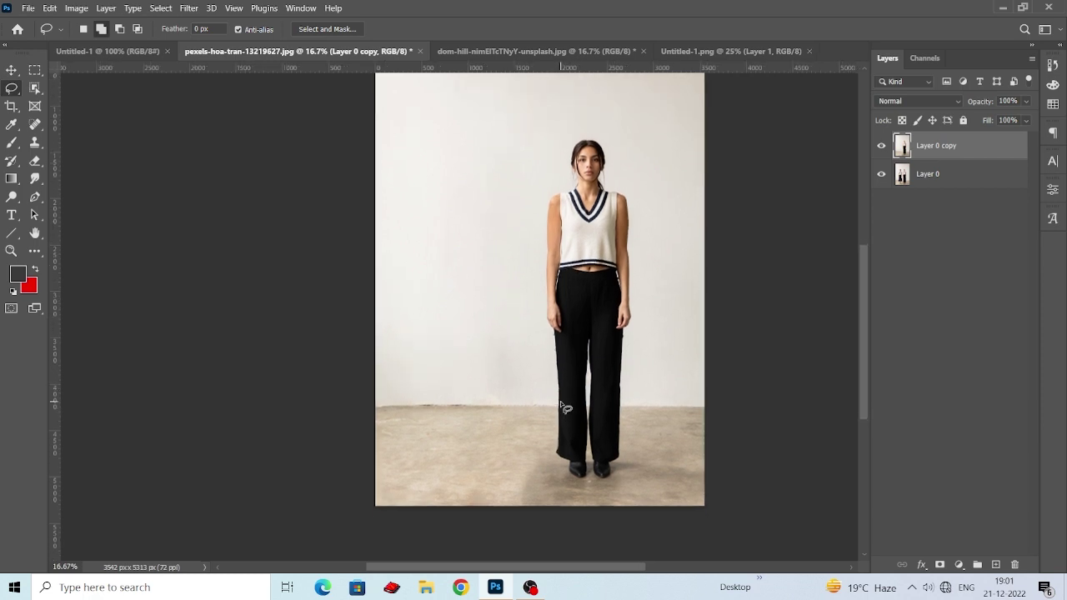
scroll(489, 466, up, 4)
scroll(490, 457, up, 3)
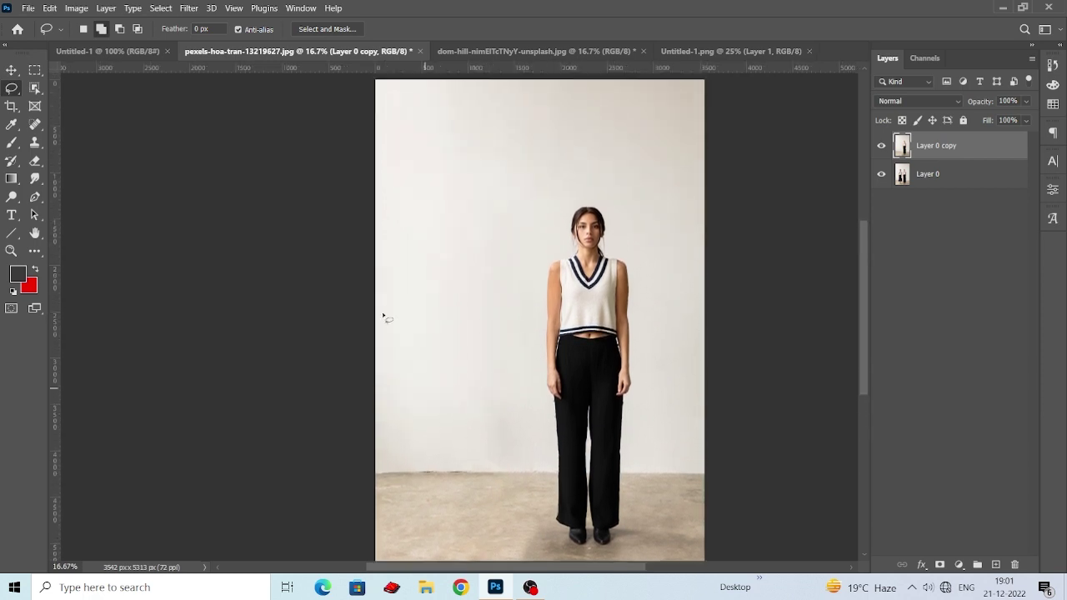
scroll(531, 171, down, 3)
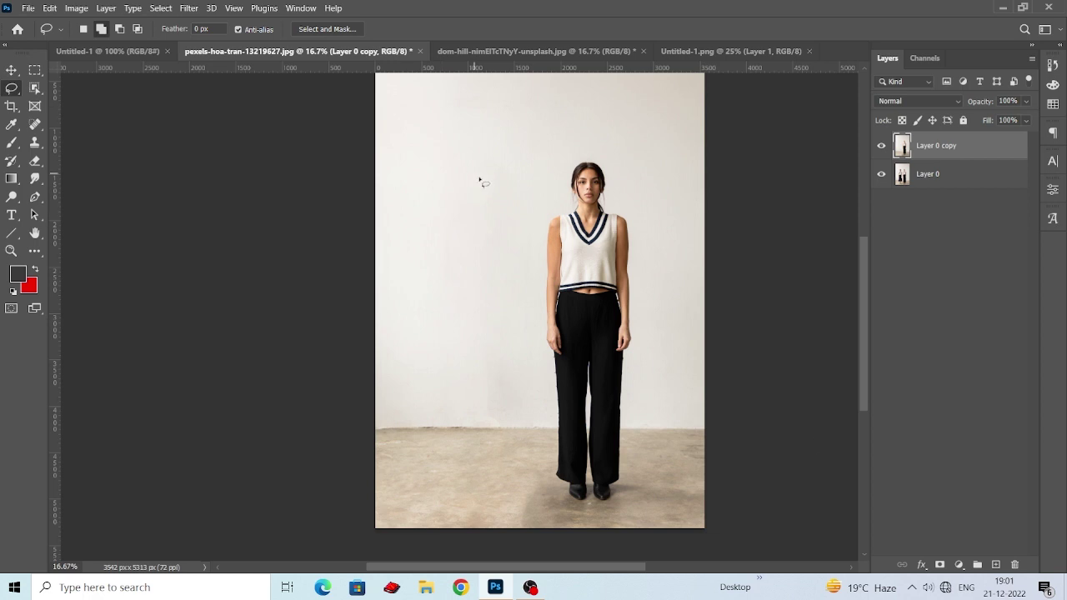
scroll(481, 181, up, 3)
click(881, 148)
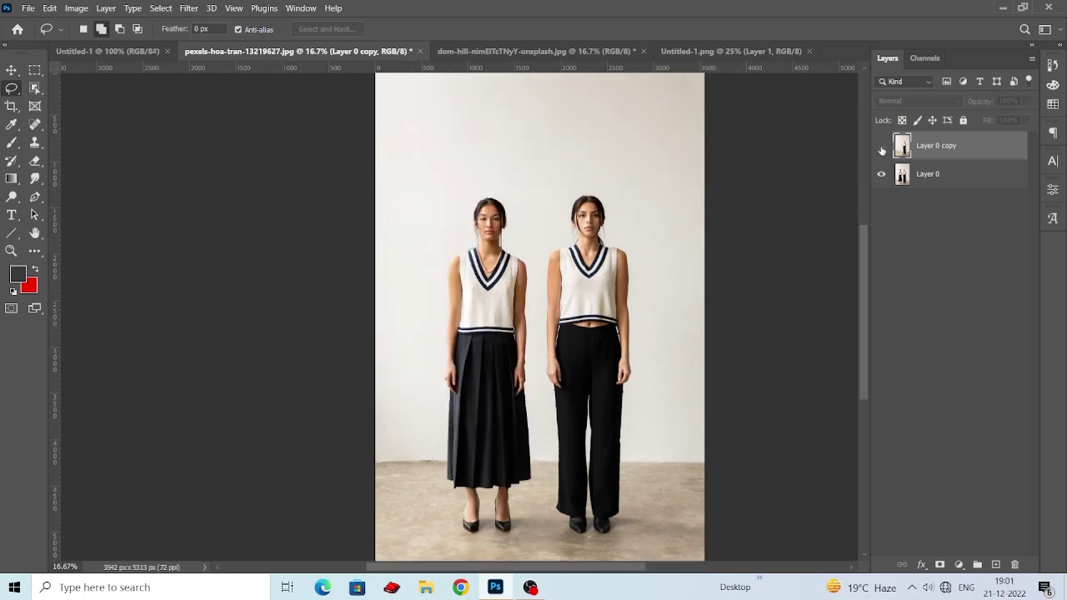
click(881, 147)
click(881, 148)
click(882, 148)
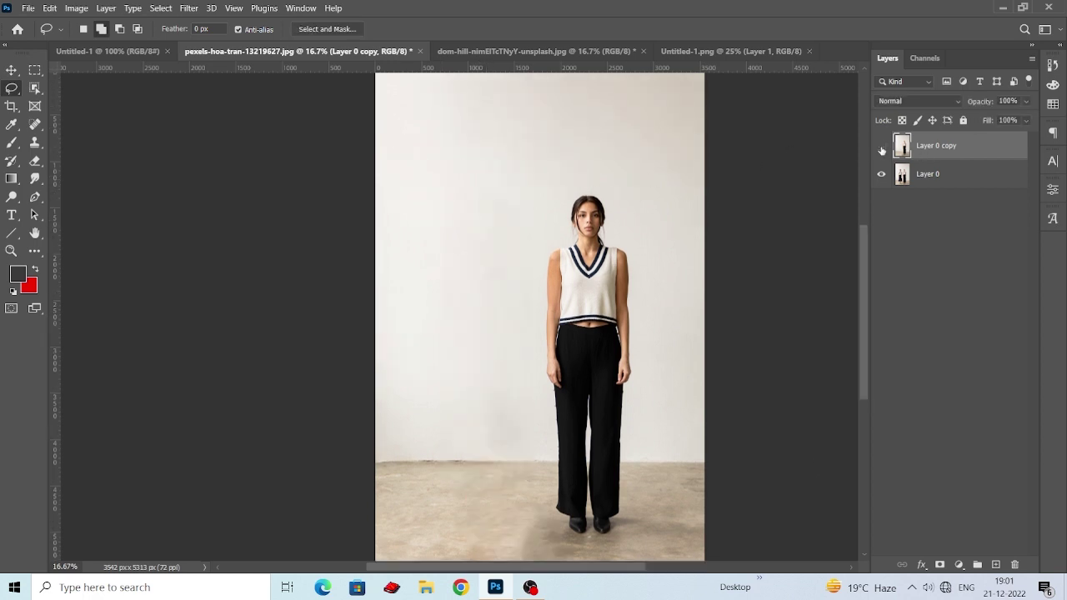
click(882, 148)
click(882, 148)
click(882, 147)
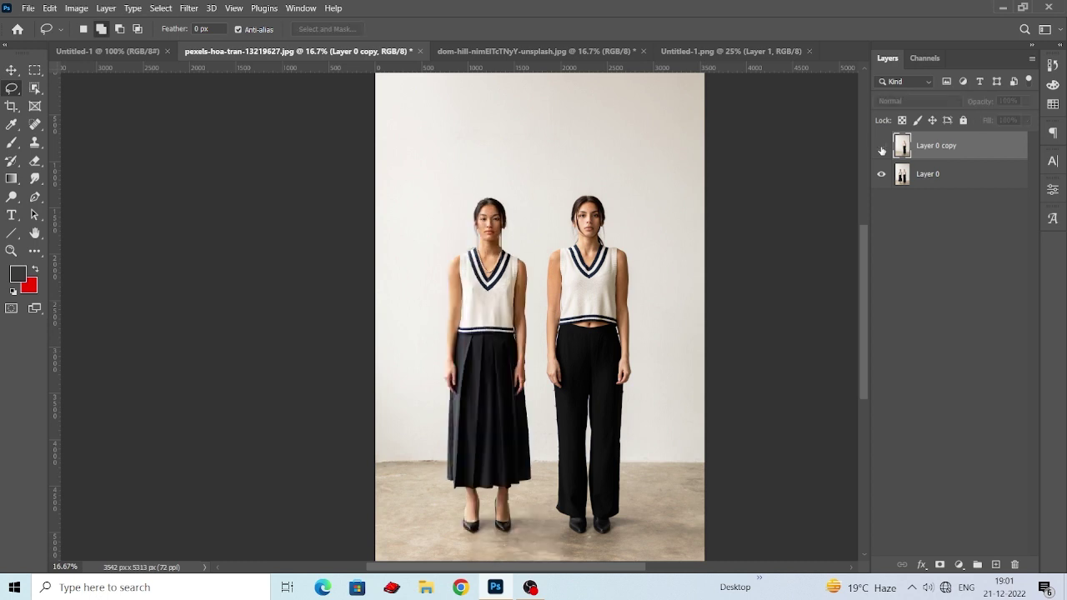
click(882, 147)
click(882, 149)
click(881, 148)
click(882, 148)
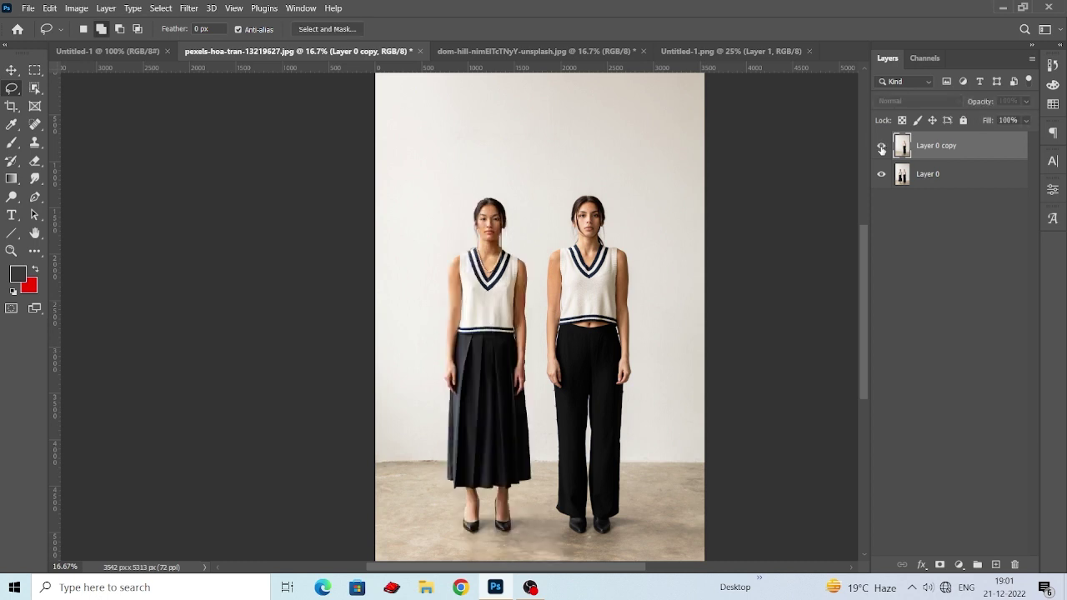
click(882, 147)
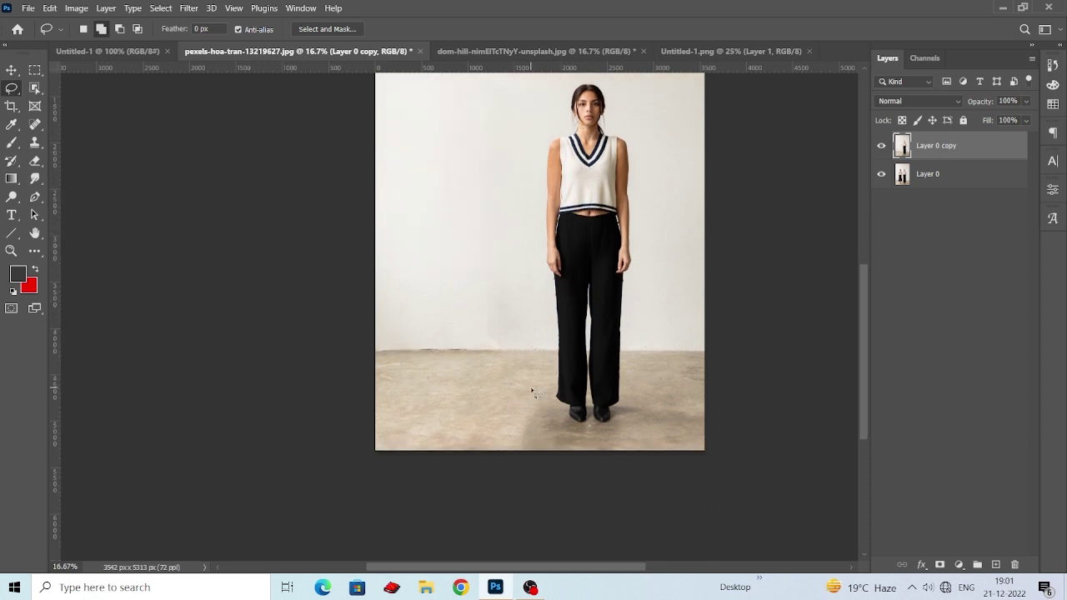
- Lasso the remaining dark floor patch beside the woman's shoes, replace it with cleaner floor using the Patch Tool, and deselect
mouse_move(549, 398)
mouse_down()
mouse_move(563, 455)
mouse_move(542, 467)
mouse_move(520, 460)
mouse_move(510, 453)
mouse_move(544, 388)
mouse_up()
click(36, 127)
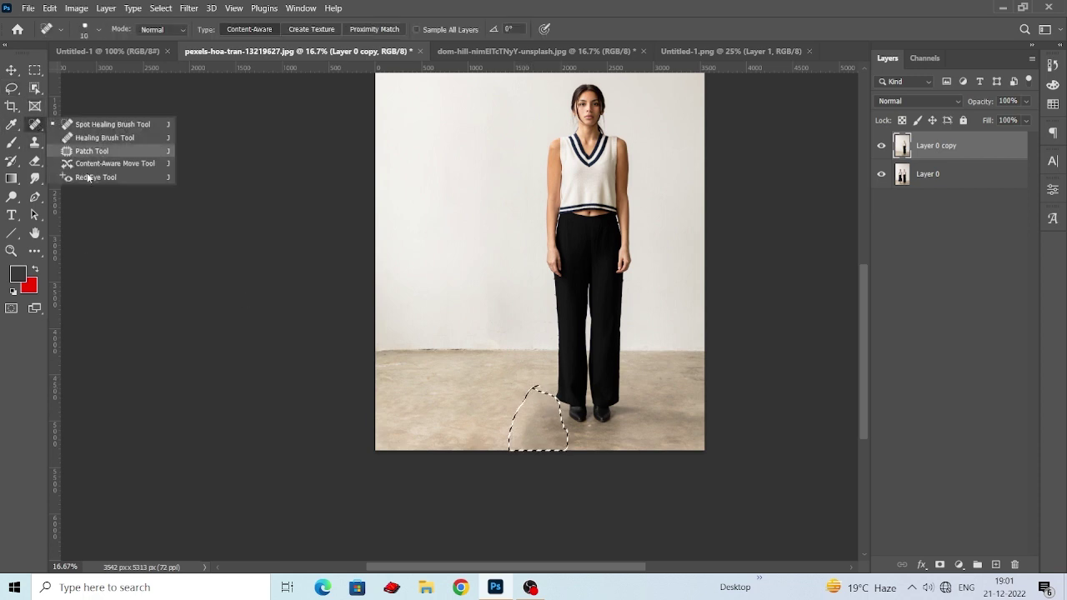
click(119, 150)
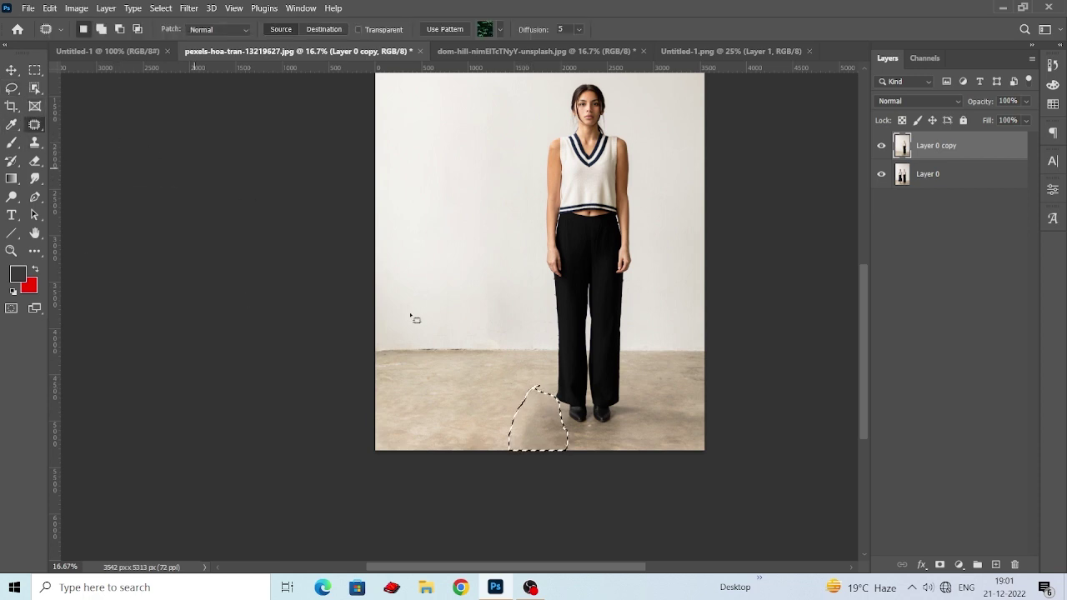
drag(553, 431, 484, 429)
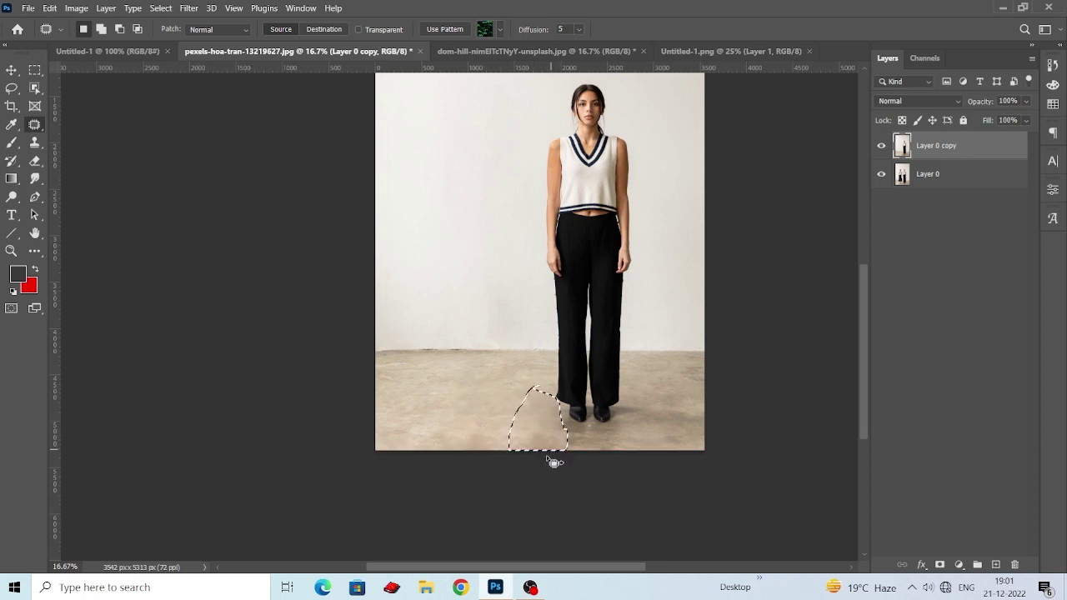
key(ctrl+d)
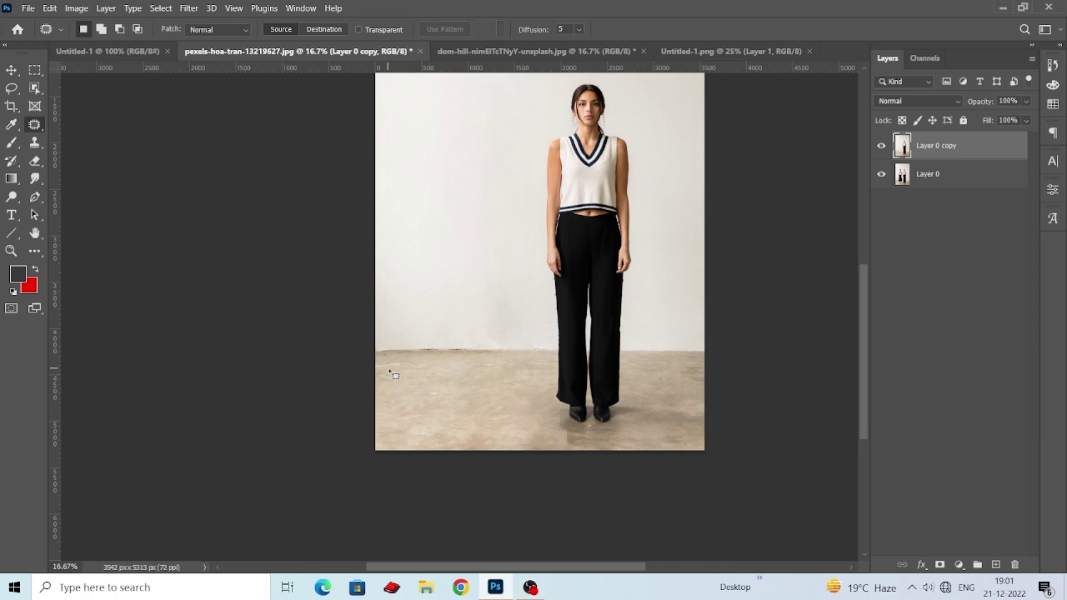
- Switch to the Move tool and deselect the active layer after checking the patched floor
scroll(614, 459, down, 1)
mouse_move(528, 429)
mouse_down()
mouse_move(492, 424)
mouse_move(512, 430)
mouse_up()
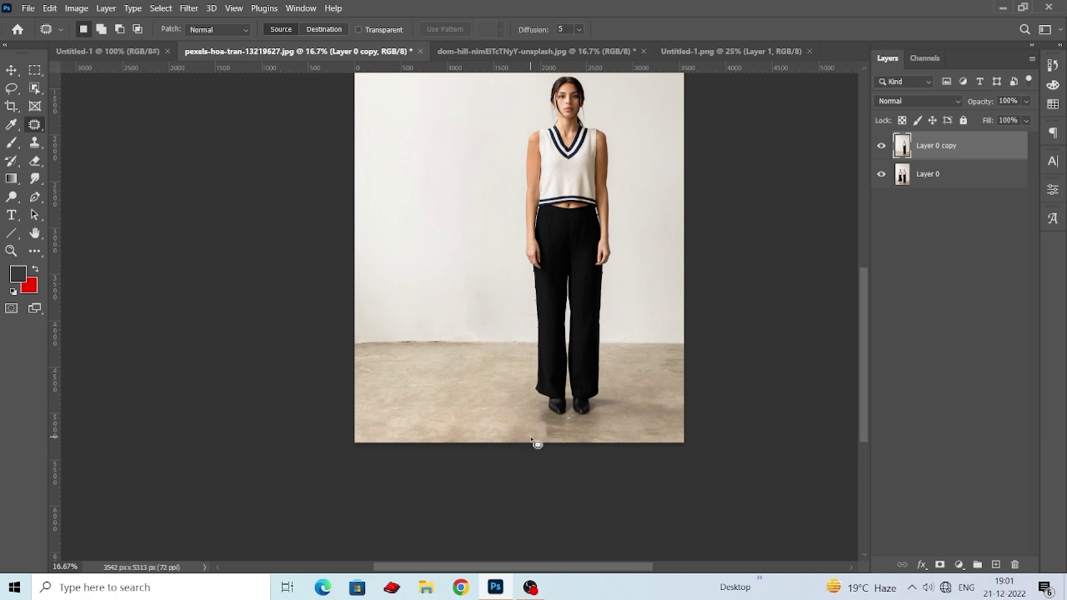
click(12, 71)
click(271, 223)
scroll(373, 264, down, 2)
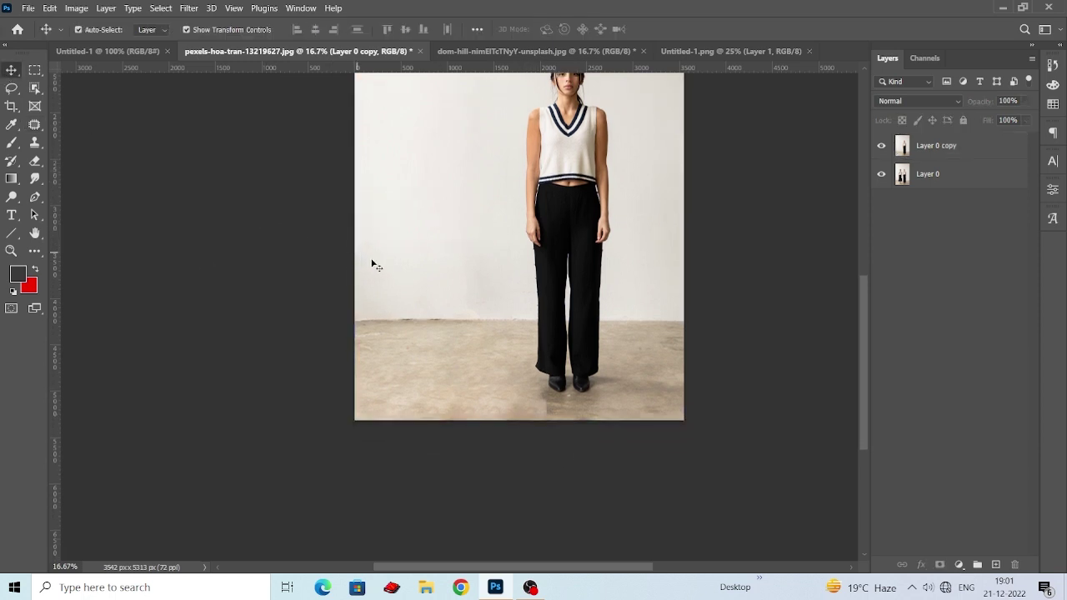
- Compare the patched floor and wall with the original photo by toggling Layer 0 copy, leaving the copy hidden
click(882, 146)
click(882, 147)
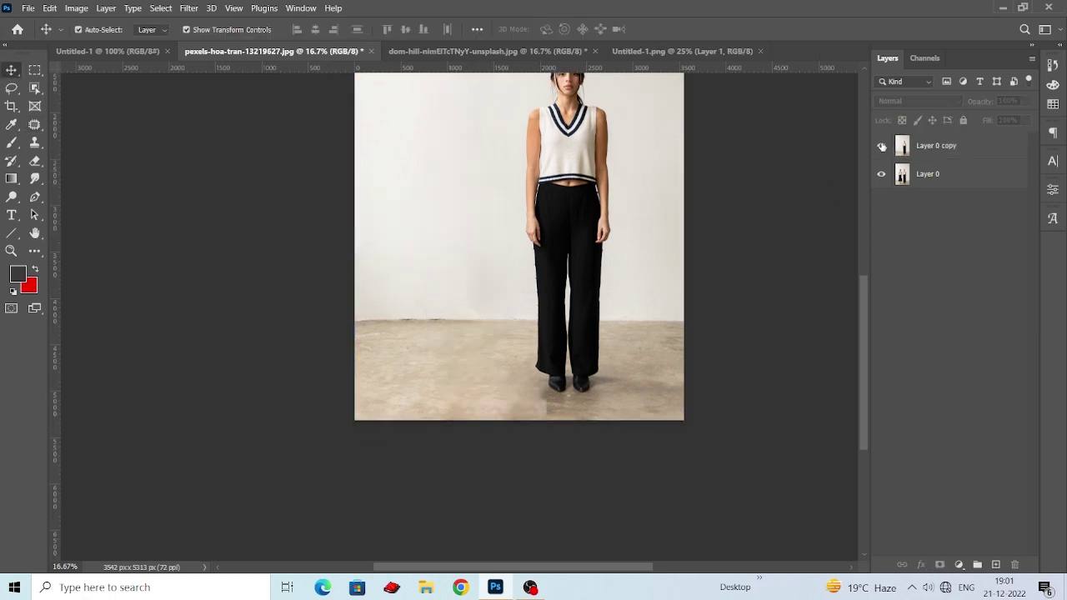
click(882, 146)
click(881, 147)
click(882, 147)
scroll(817, 180, up, 2)
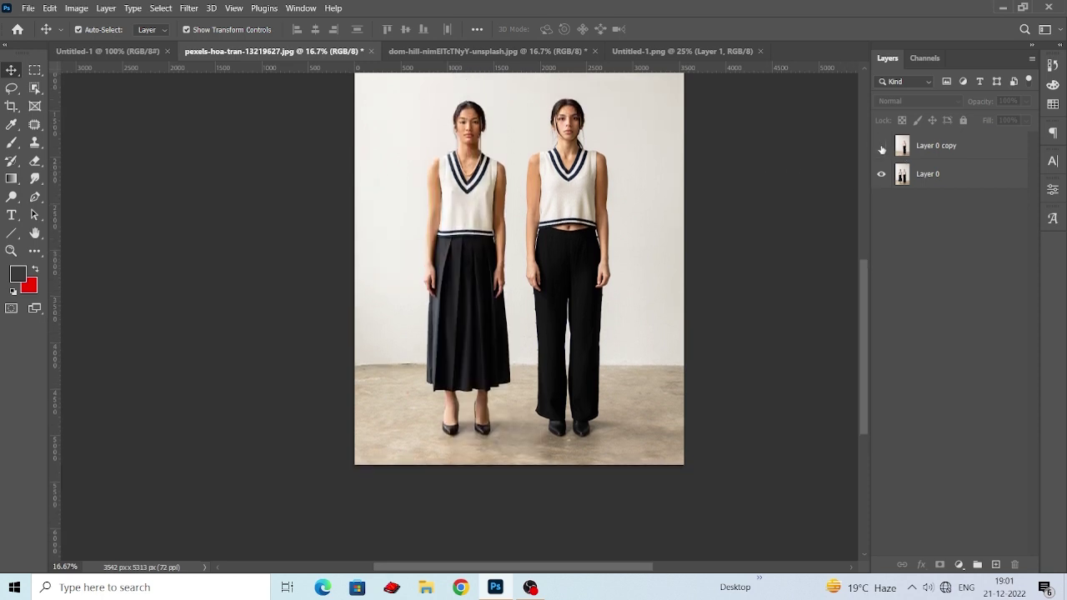
click(881, 147)
click(882, 147)
scroll(755, 183, up, 2)
scroll(657, 200, up, 1)
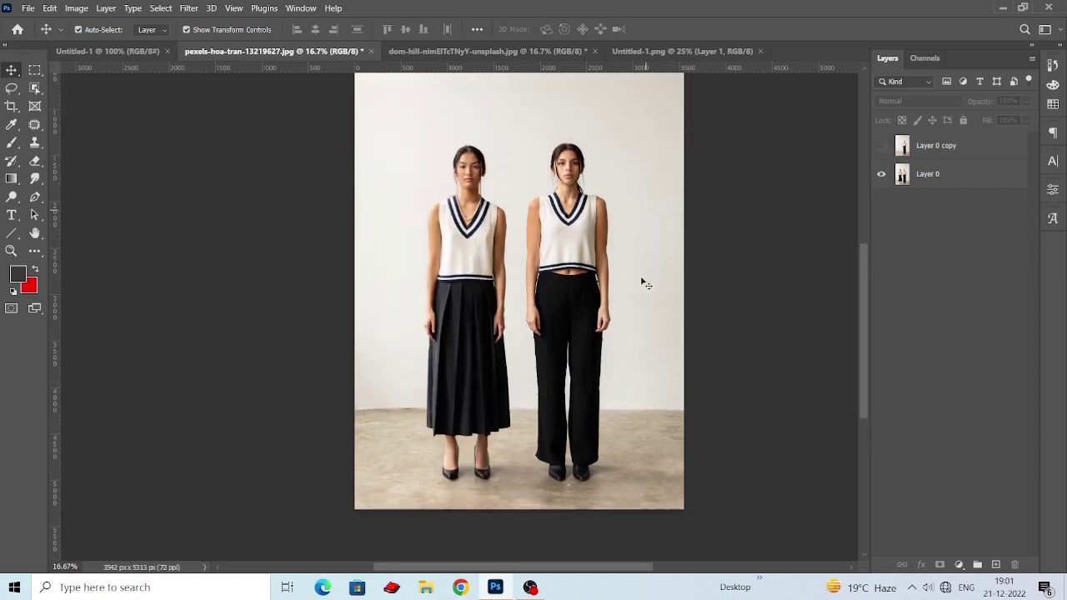
scroll(440, 218, up, 1)
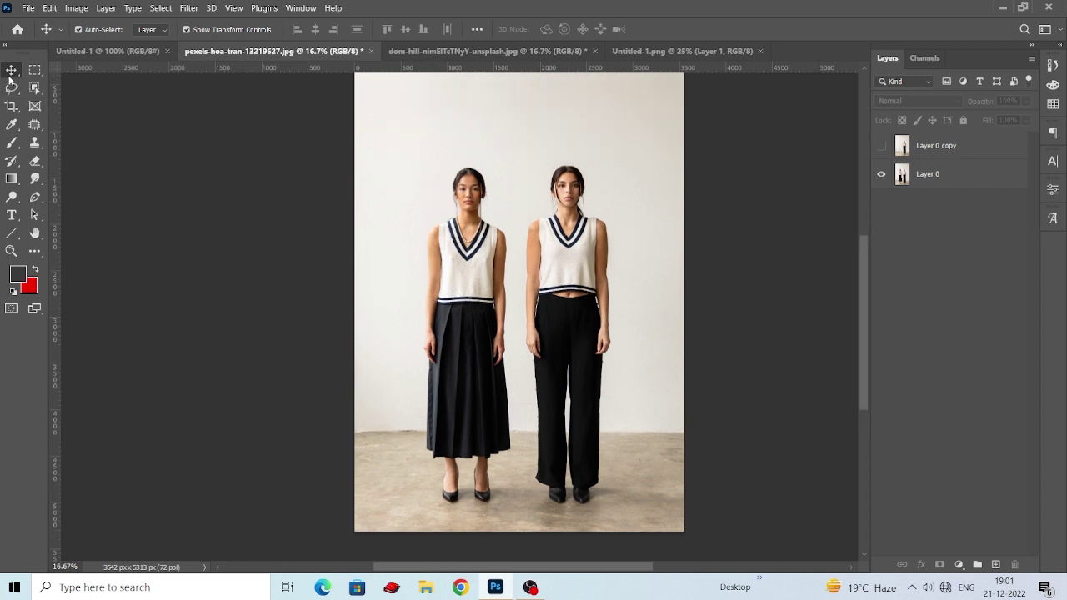
scroll(222, 164, down, 1)
scroll(221, 163, up, 1)
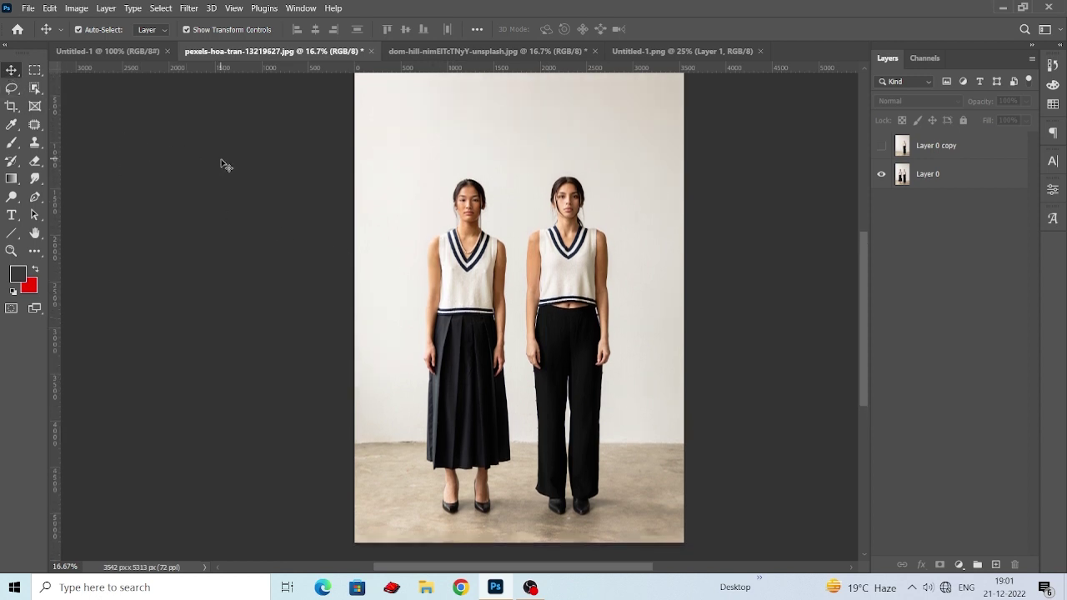